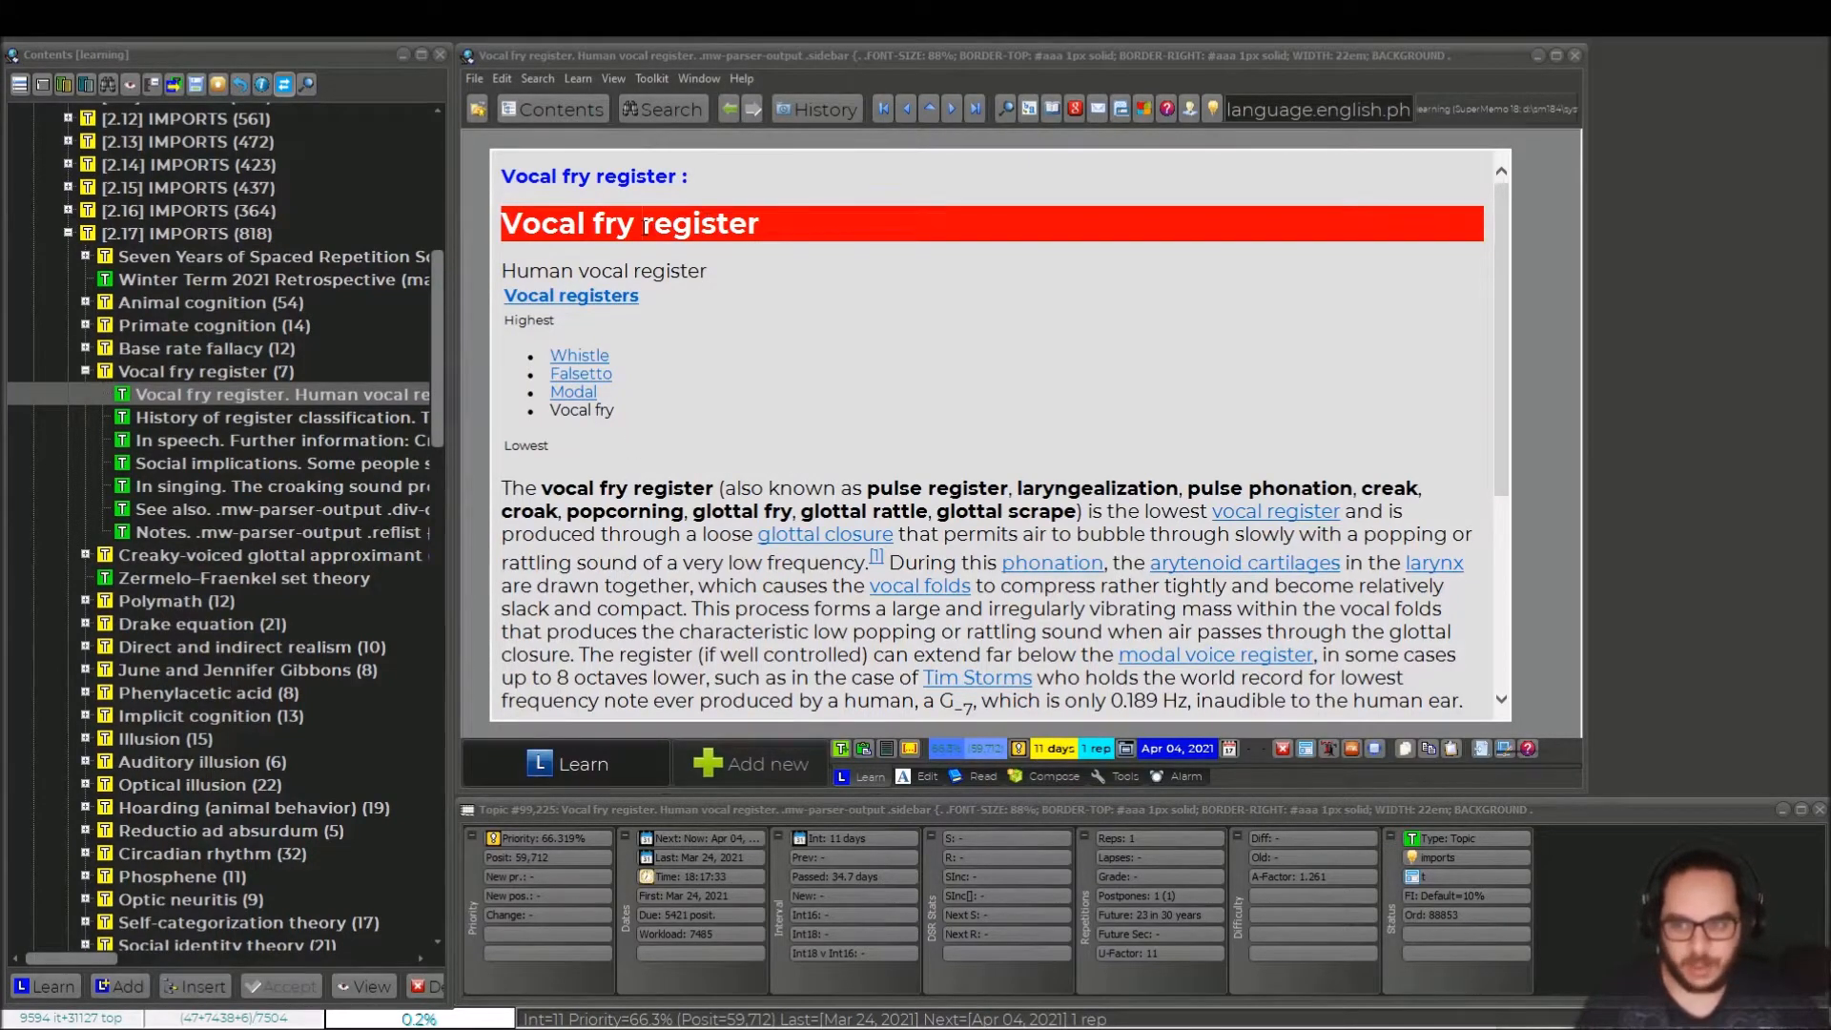
left_click_drag(646, 224, 501, 223)
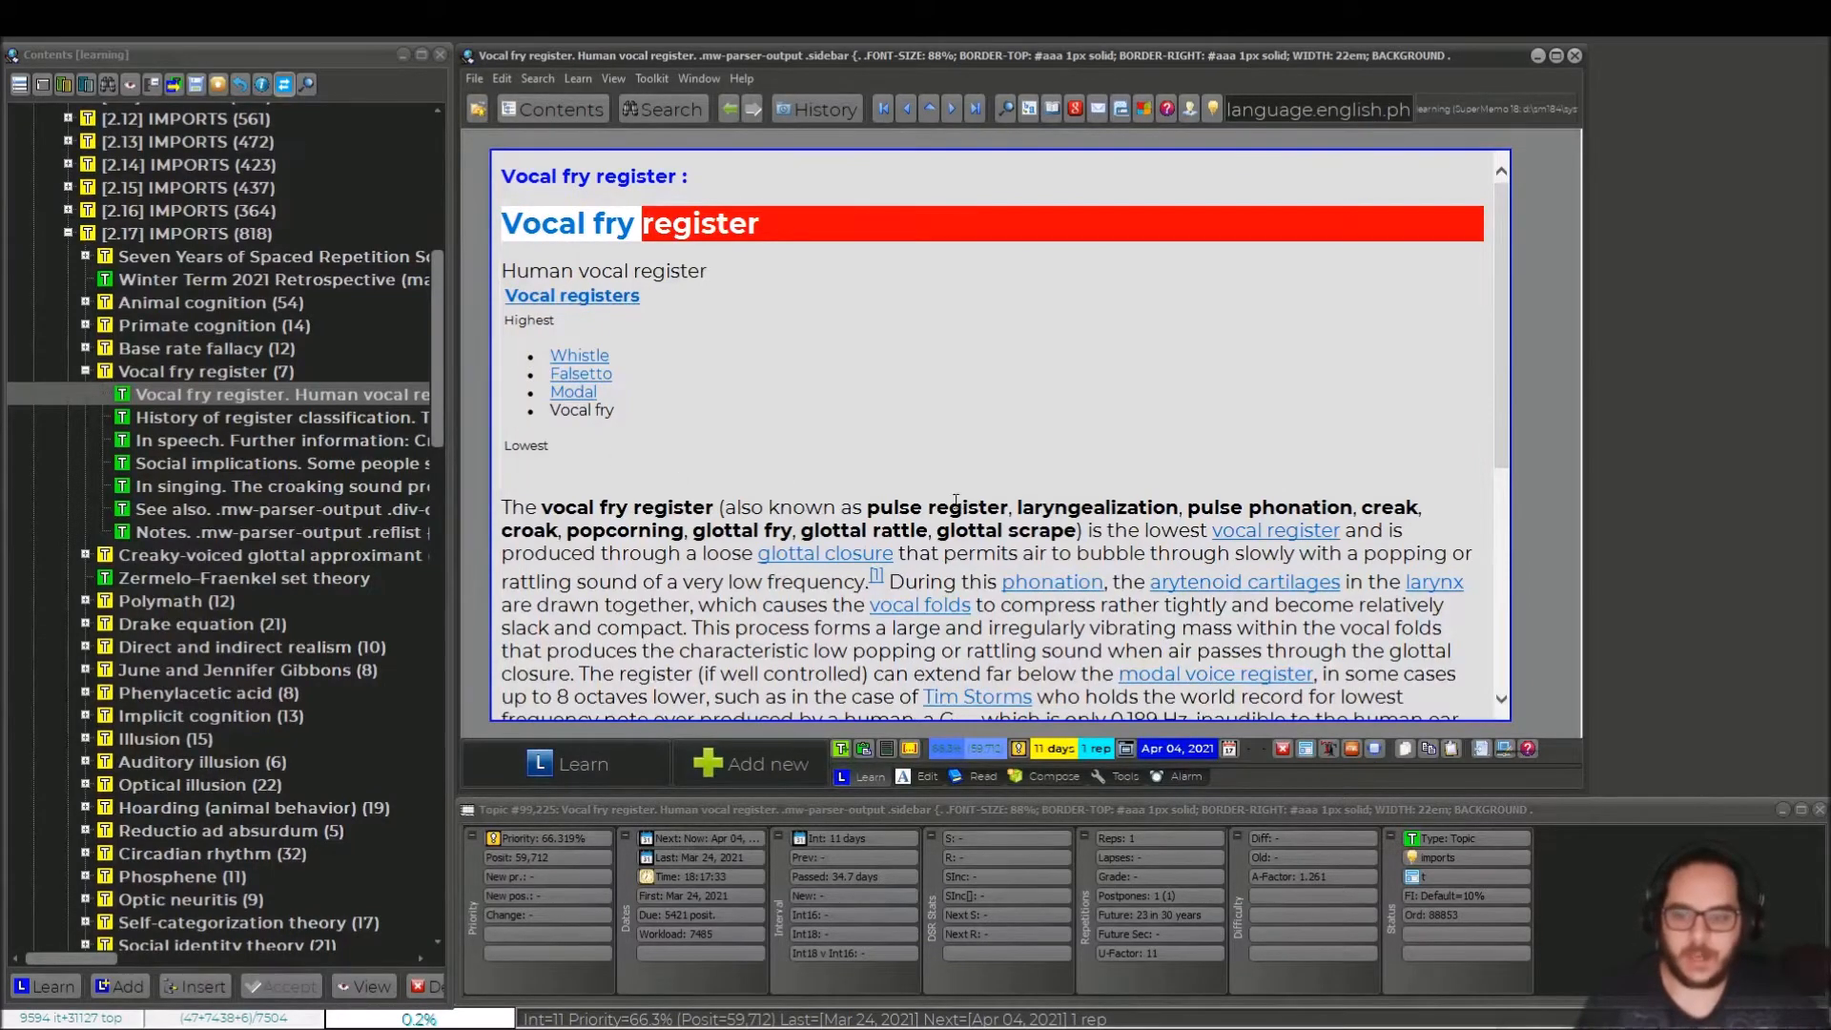
left_click_drag(894, 507, 1149, 522)
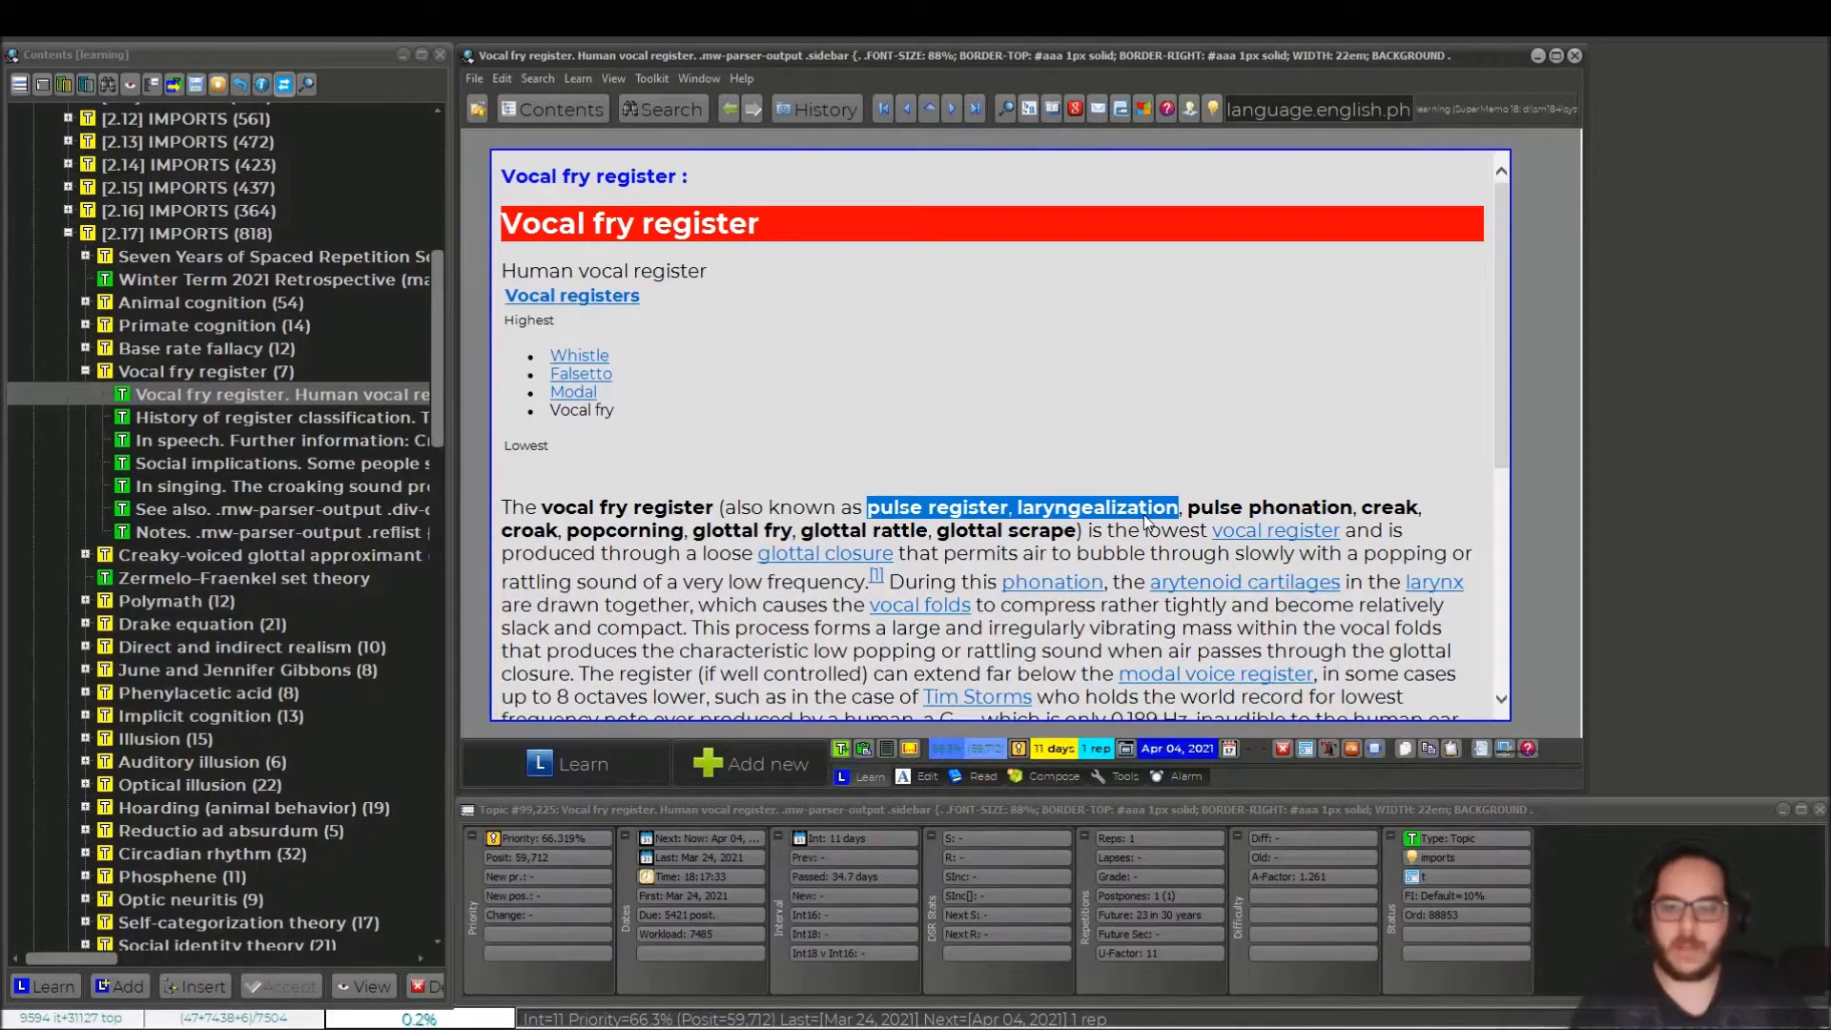
left_click(1056, 508)
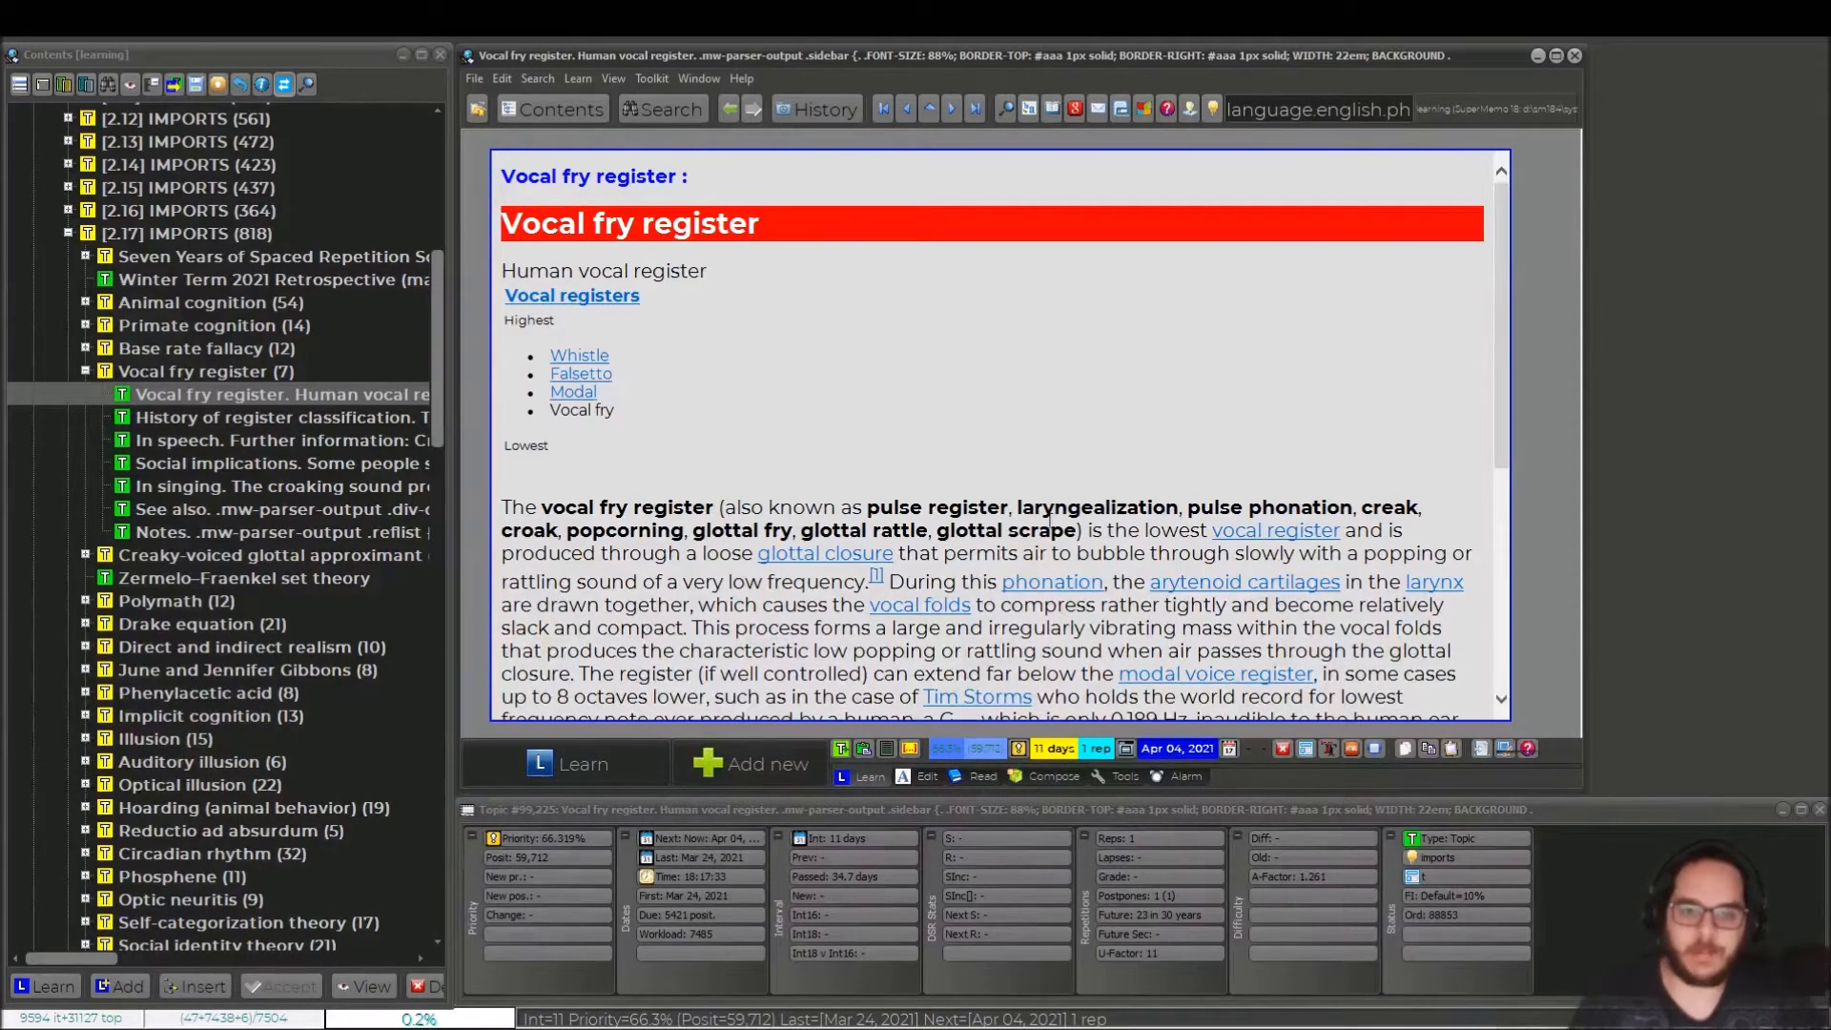
left_click_drag(939, 508, 887, 510)
left_click(920, 509)
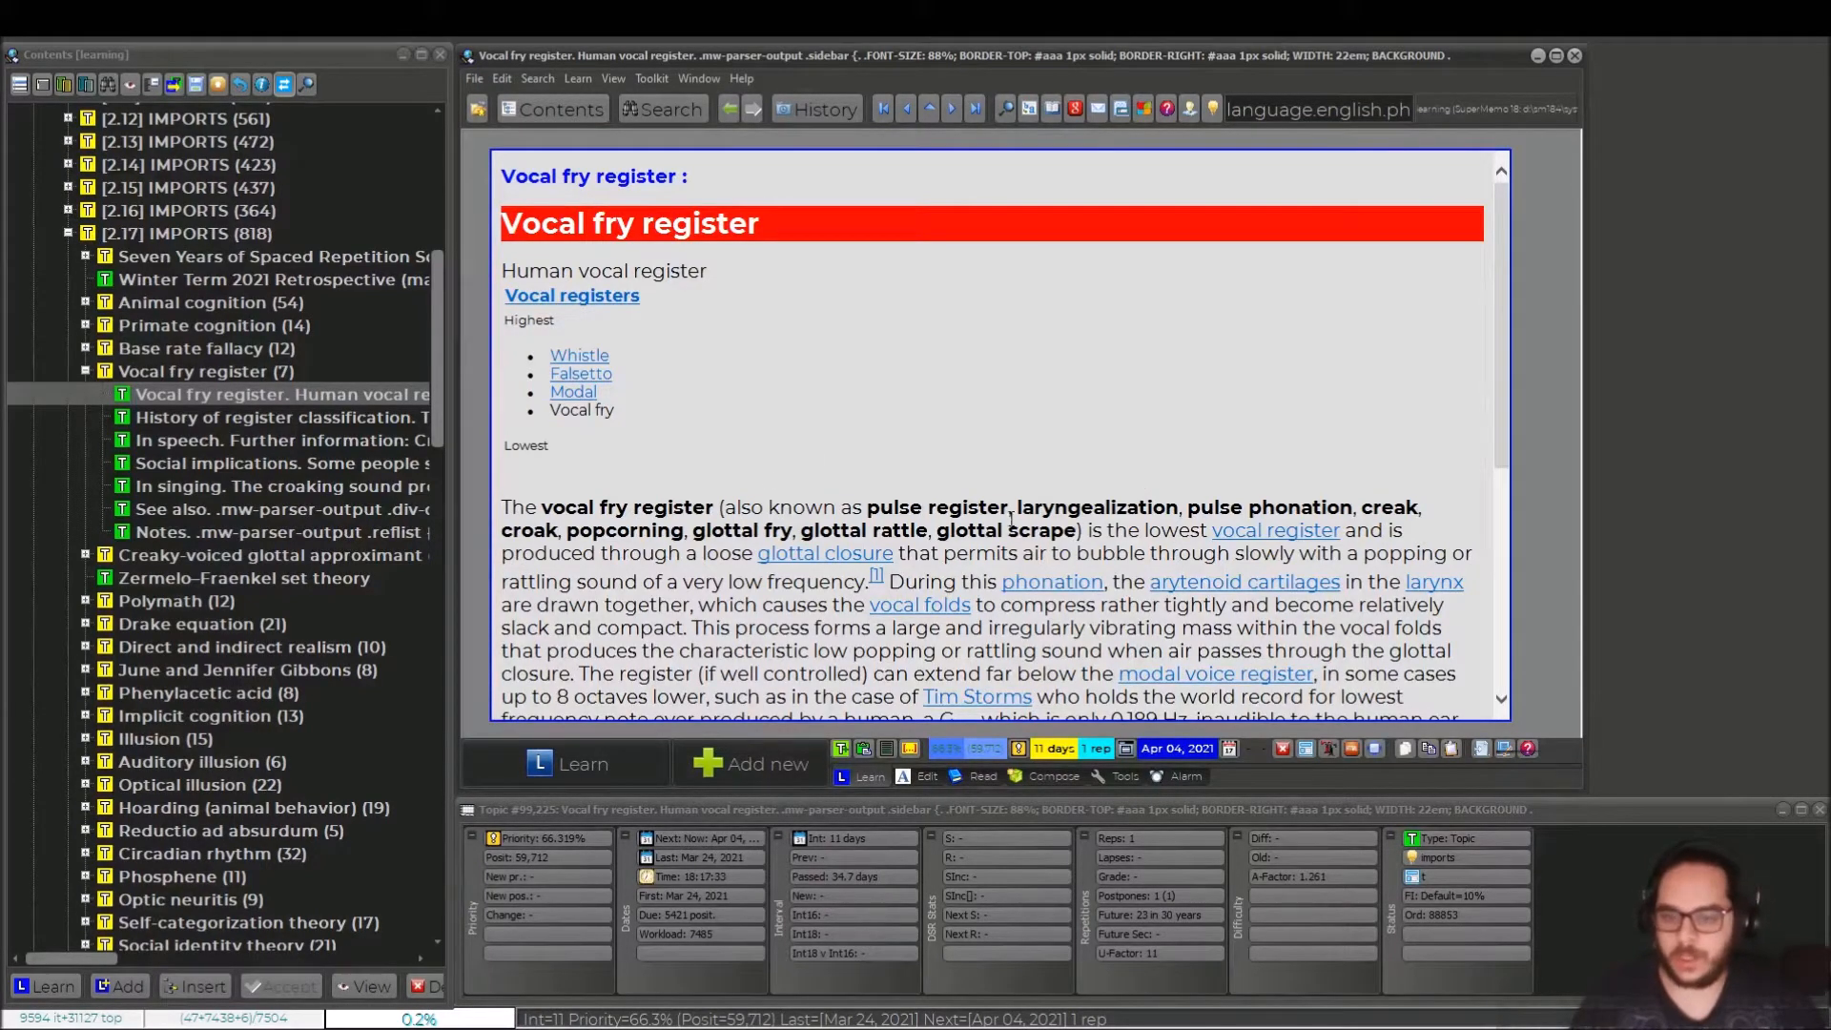
- Extract the opening phrase from "The vocal fry register" through "glottal scrape)" as a child topic and open the extract
left_click_drag(1083, 531, 519, 507)
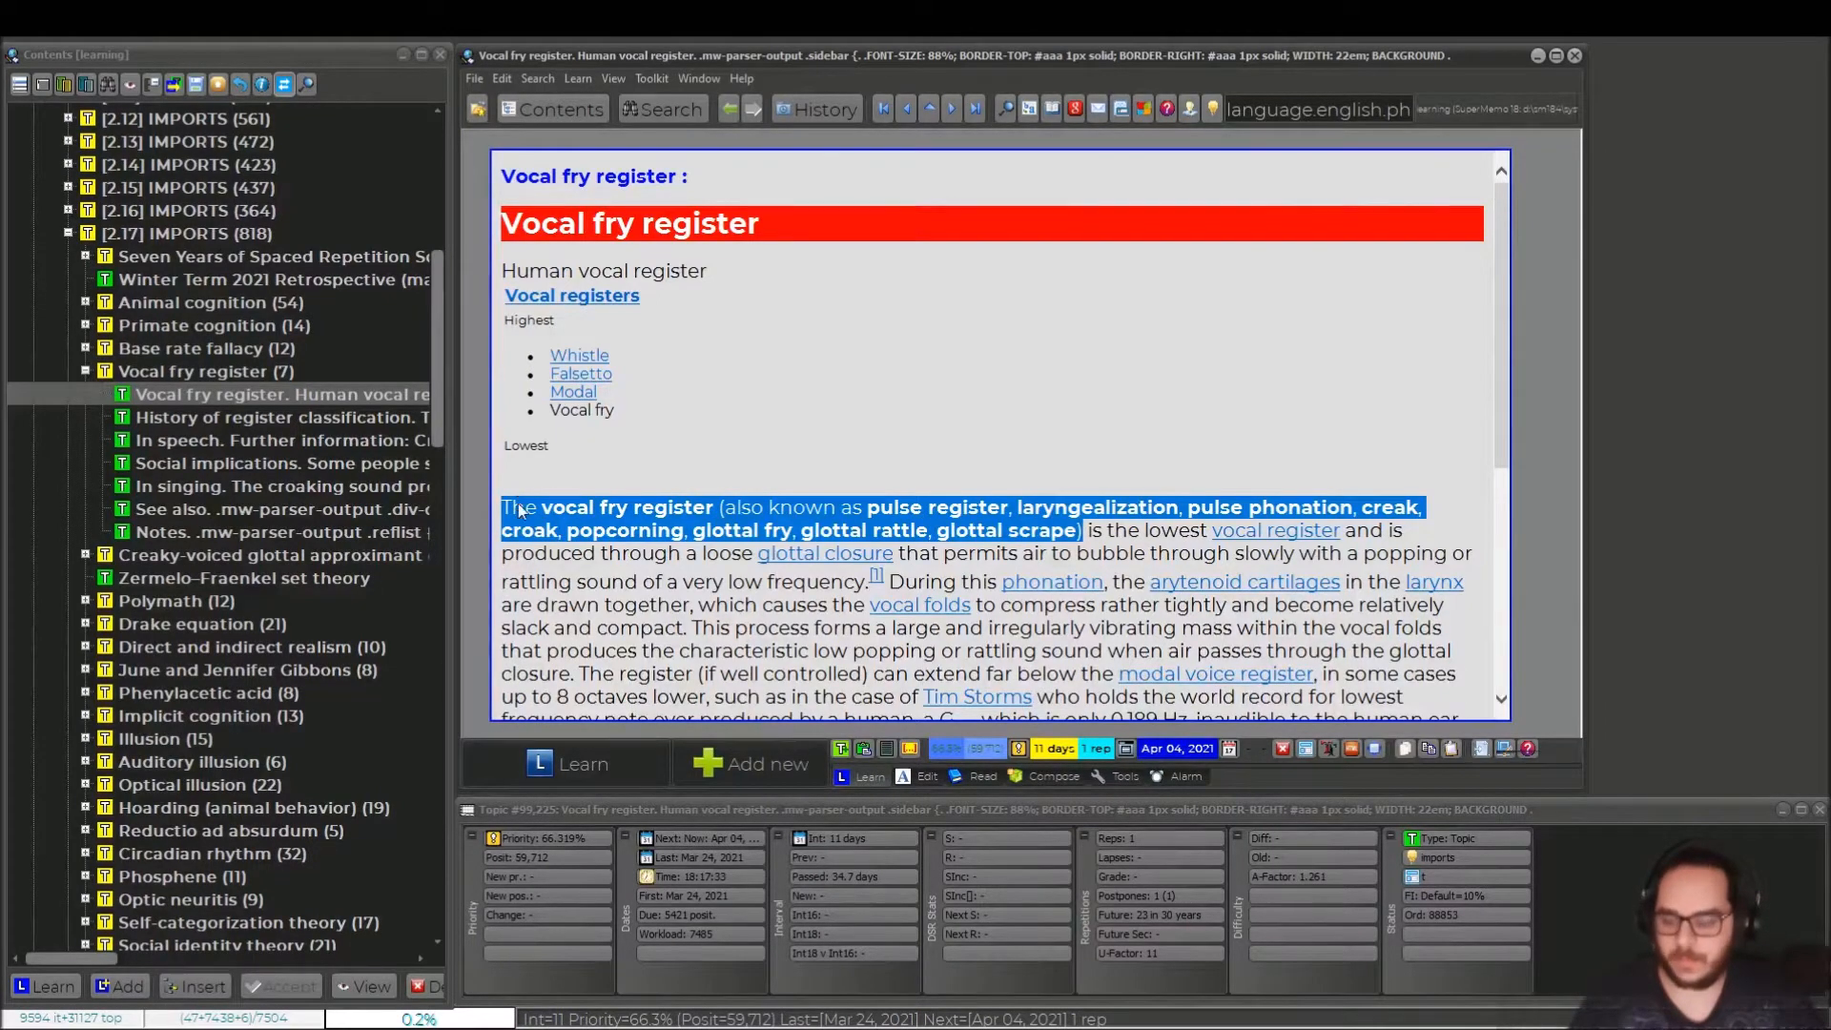
key("alt+x")
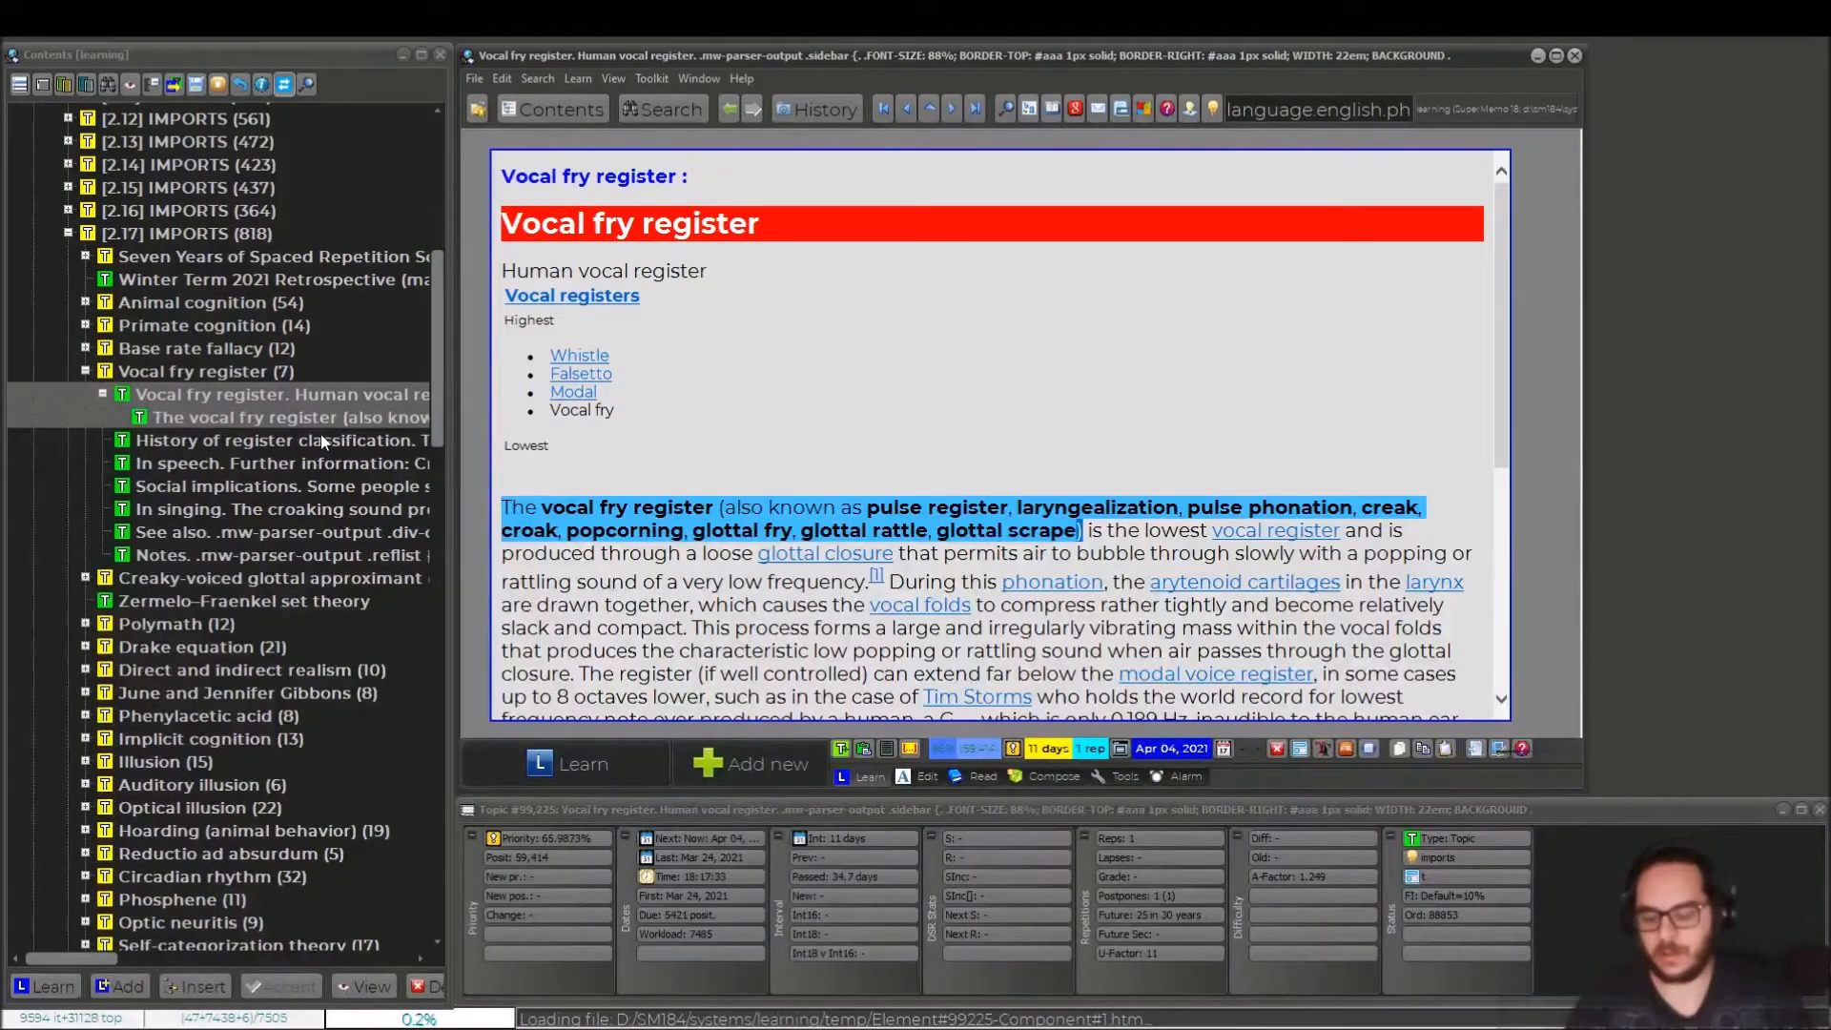
key("alt+Left")
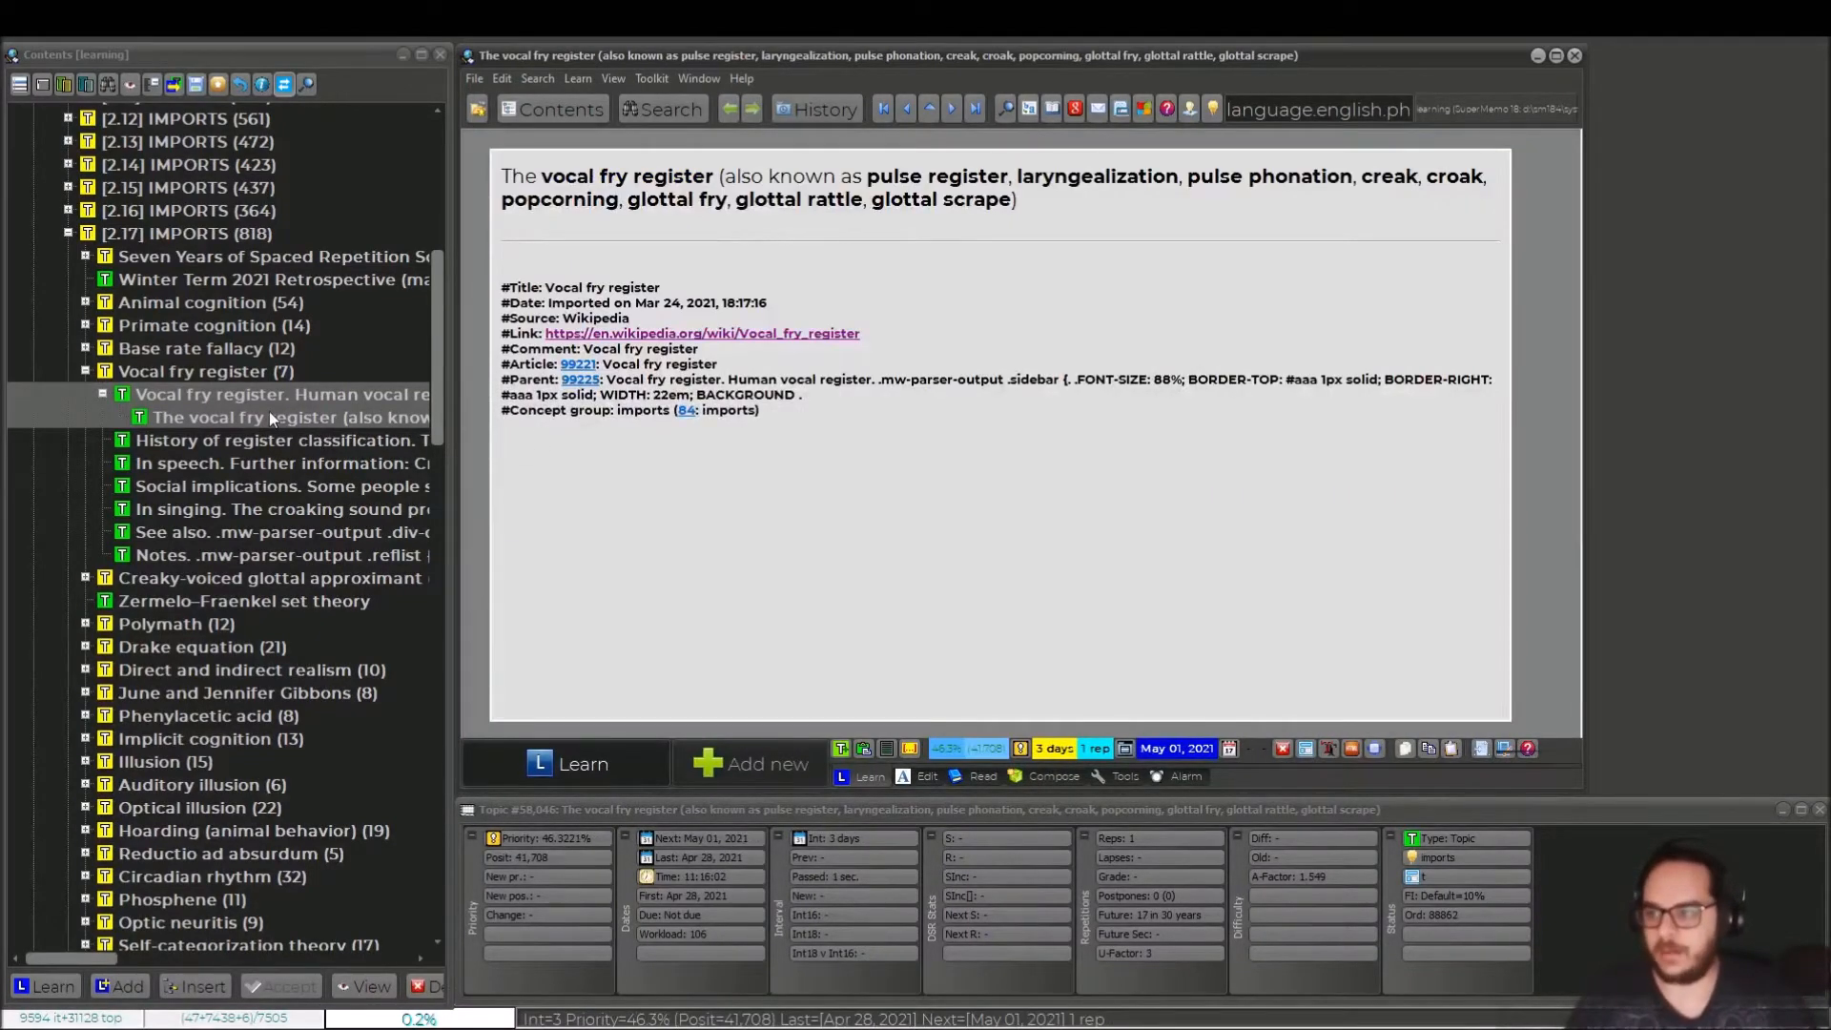
- Add a new item beneath the extract listing the alternative names for vocal fry register
left_click(213, 433)
left_click(211, 423)
right_click(210, 423)
mouse_move(339, 438)
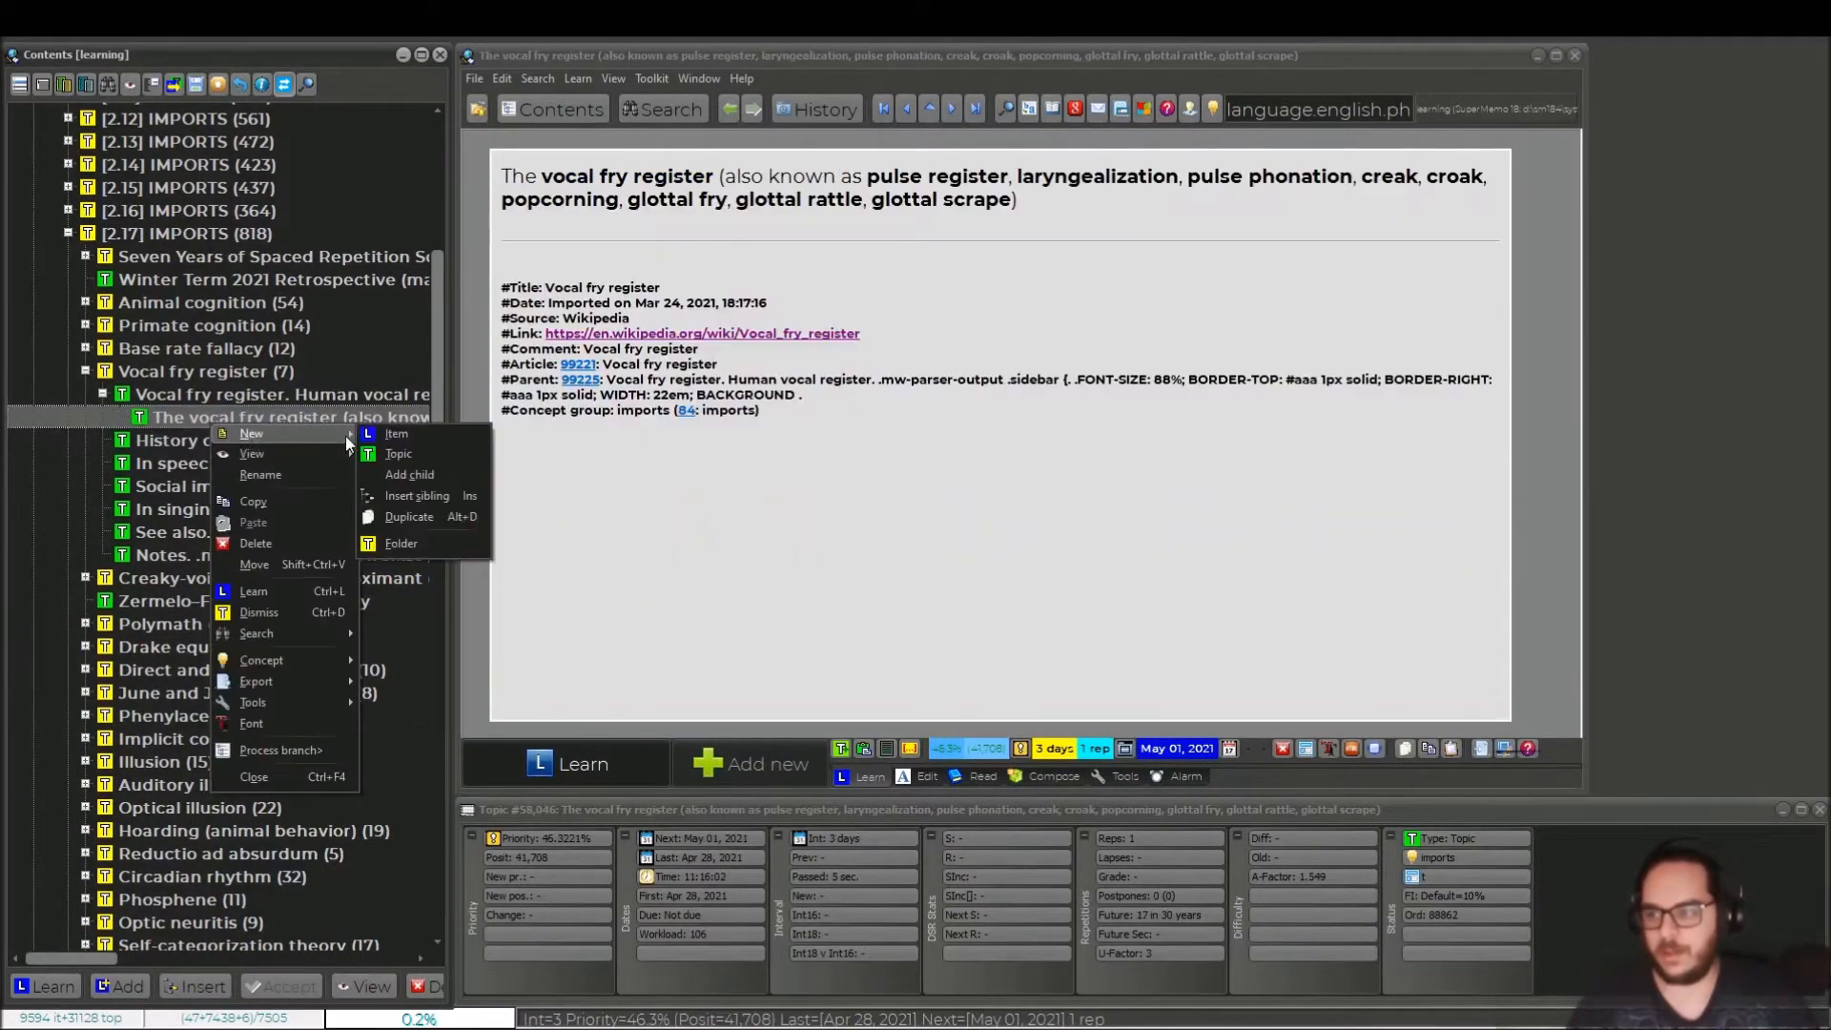
left_click(395, 433)
- Copy "pulse register" from the parent extract into the question field of the new item
left_click(309, 421)
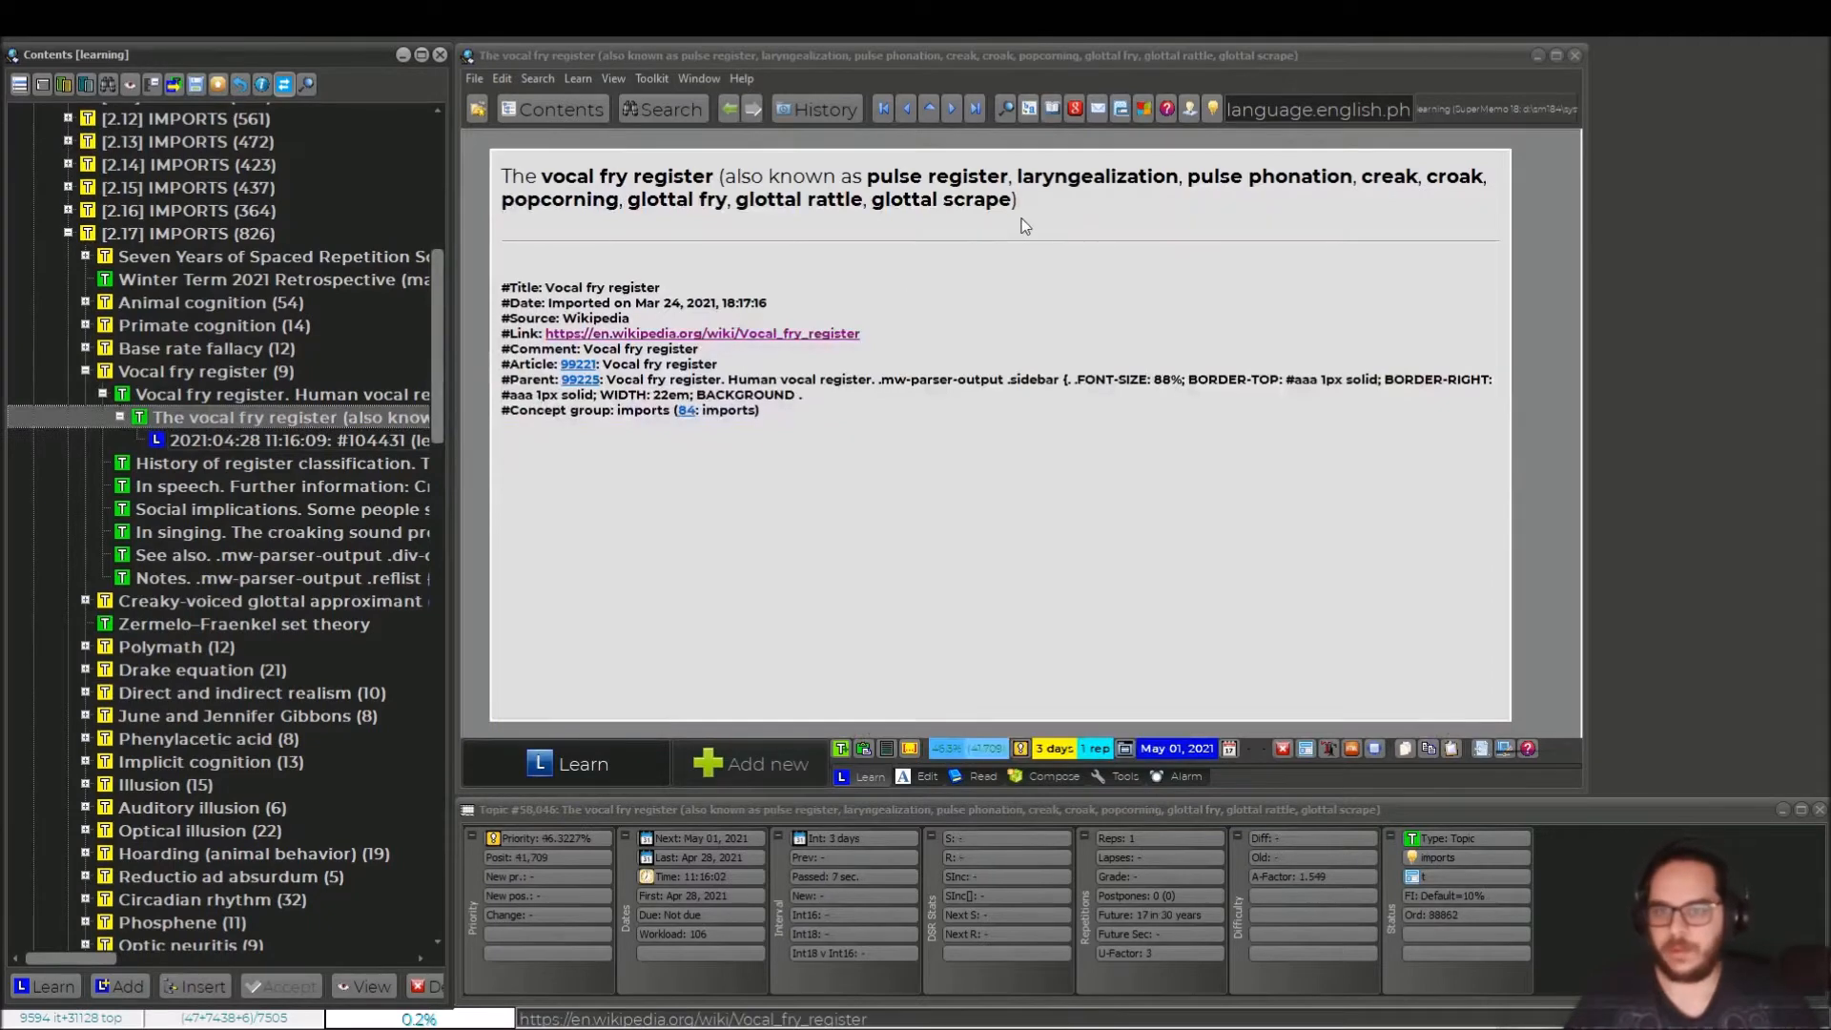
left_click(1012, 230)
left_click_drag(1009, 177, 919, 169)
key("ctrl+c")
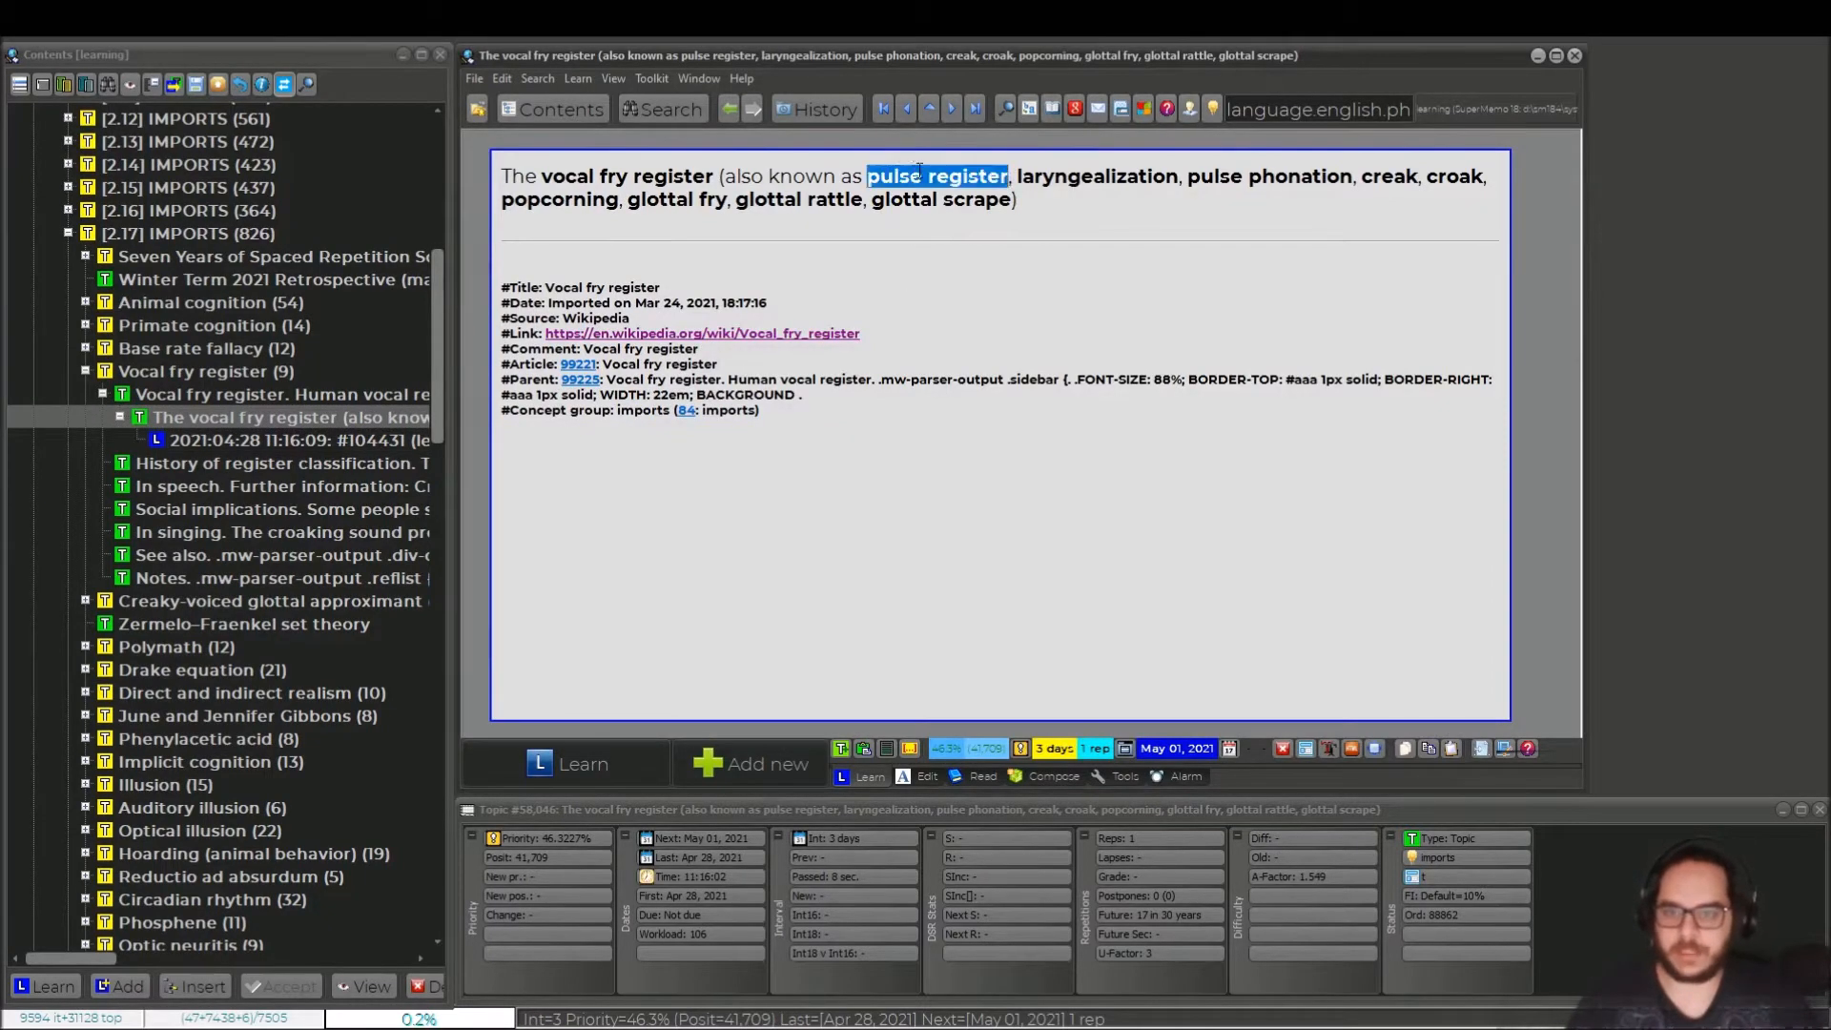
left_click(318, 439)
left_click(660, 284)
key("ctrl+v")
- Copy "vocal fry register" from the parent extract into the answer field of the pulse register item
left_click(244, 417)
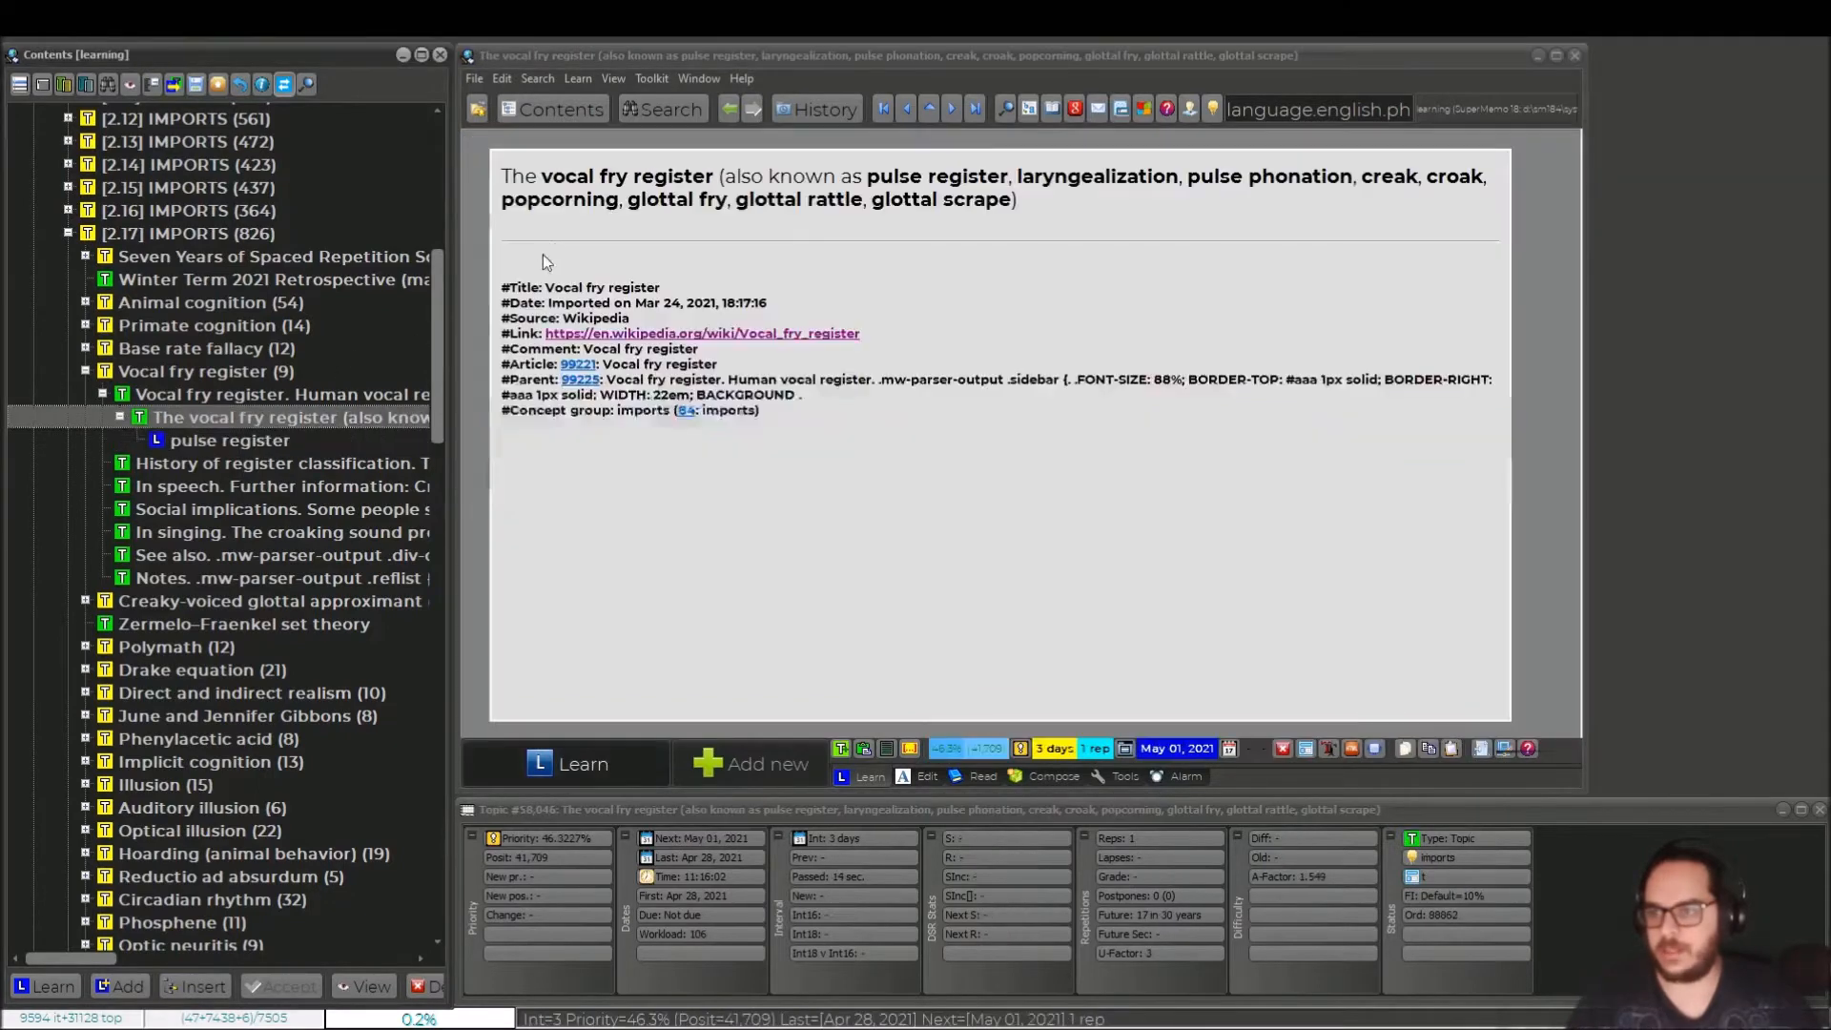
left_click_drag(715, 177, 540, 176)
key("ctrl+c")
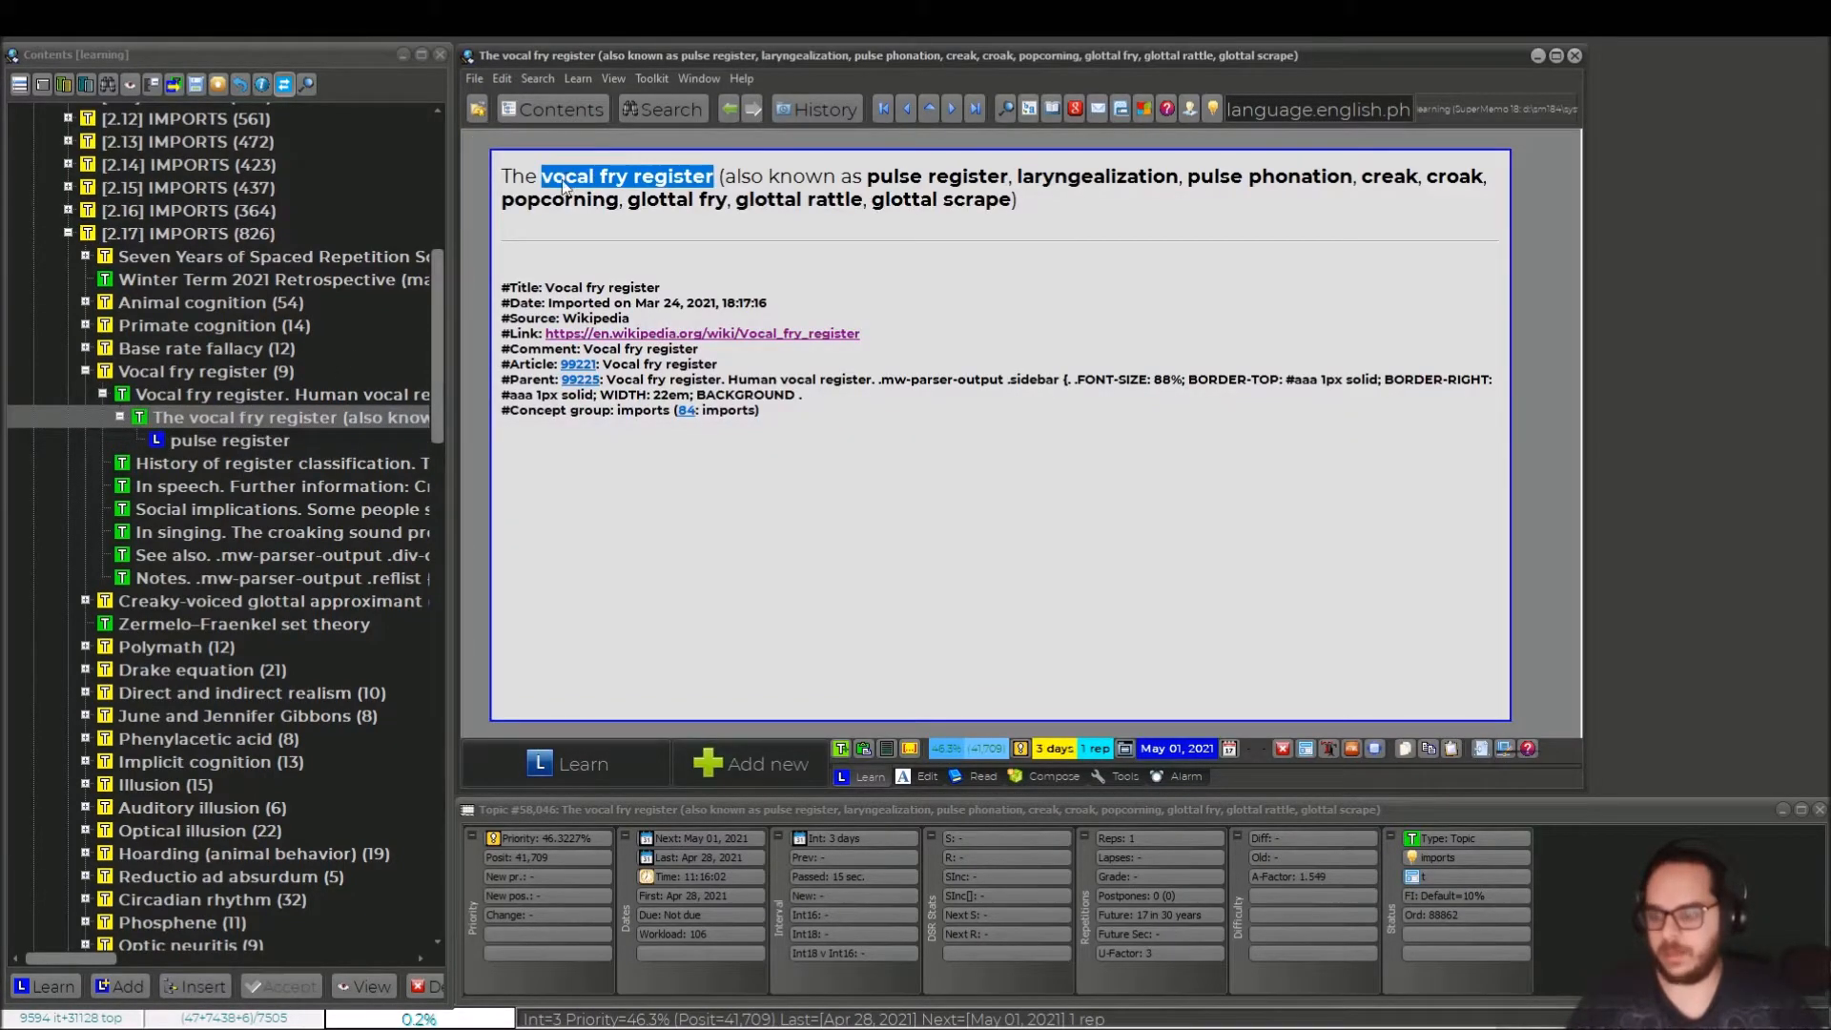
left_click(267, 441)
left_click(637, 523)
key("ctrl+v")
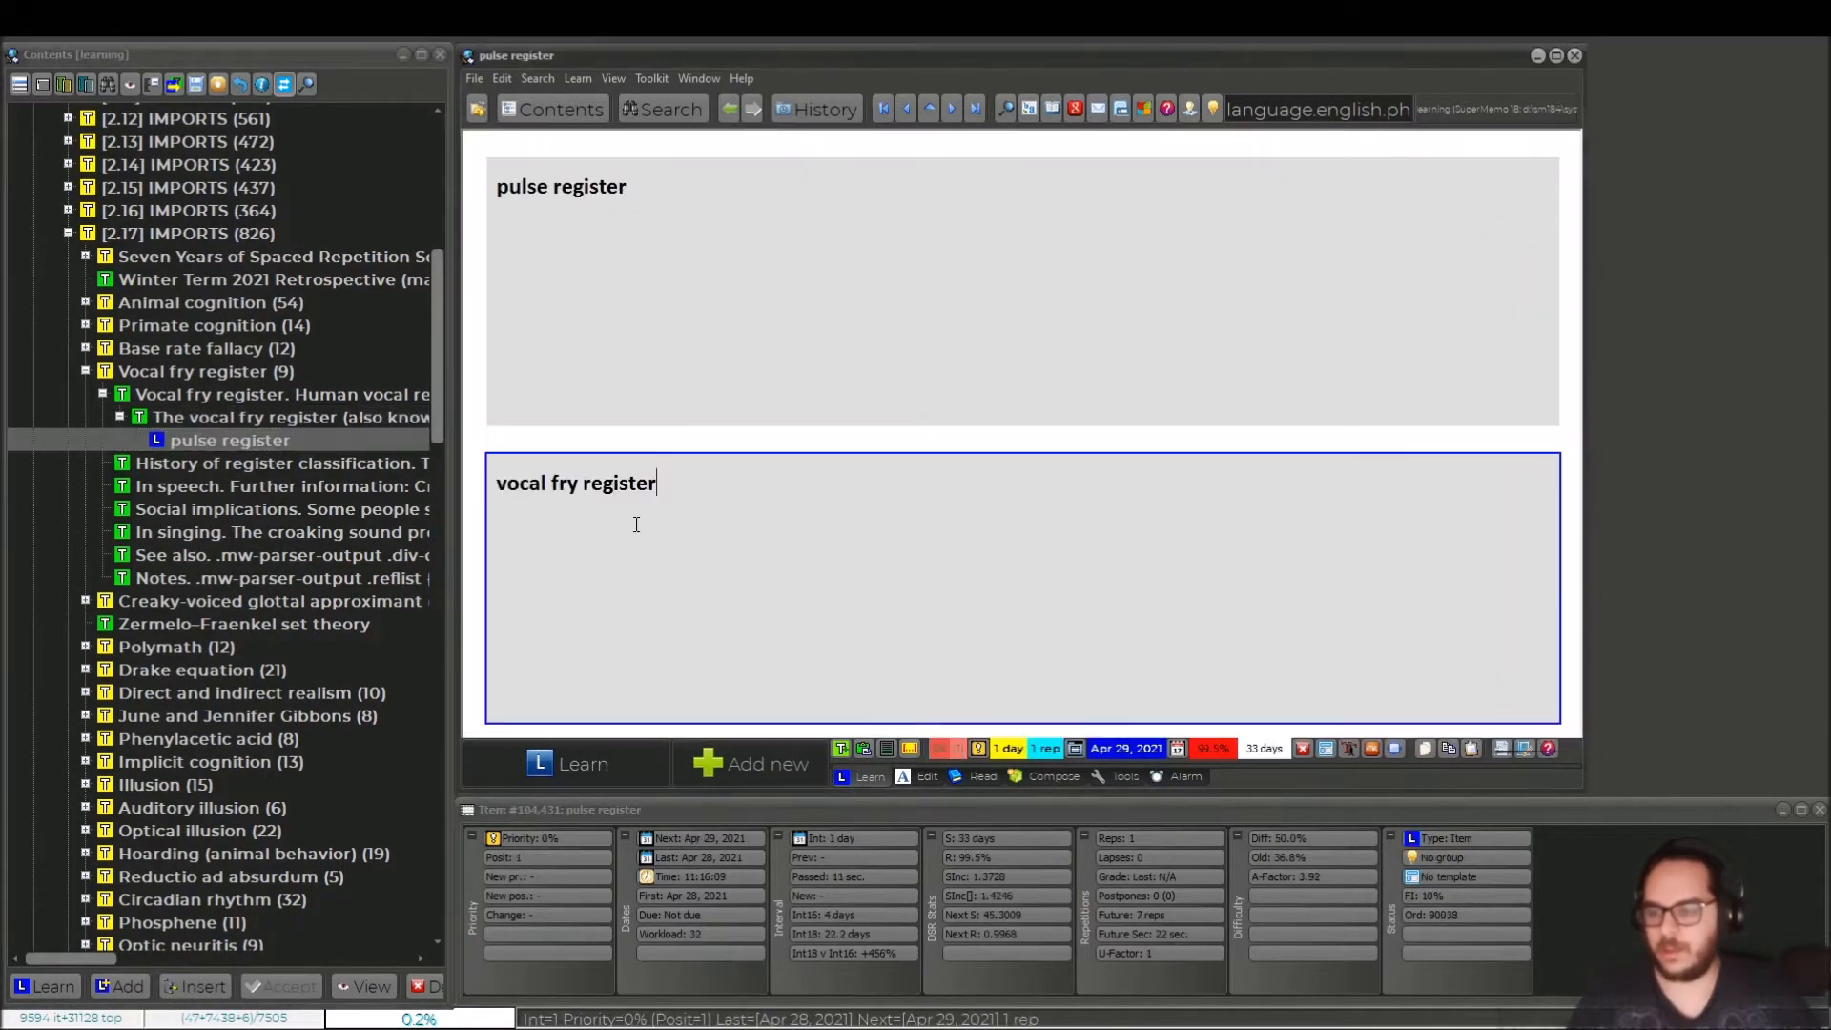
- Apply the i.AKApicture template to the pulse register item
key("ctrl+shift+m")
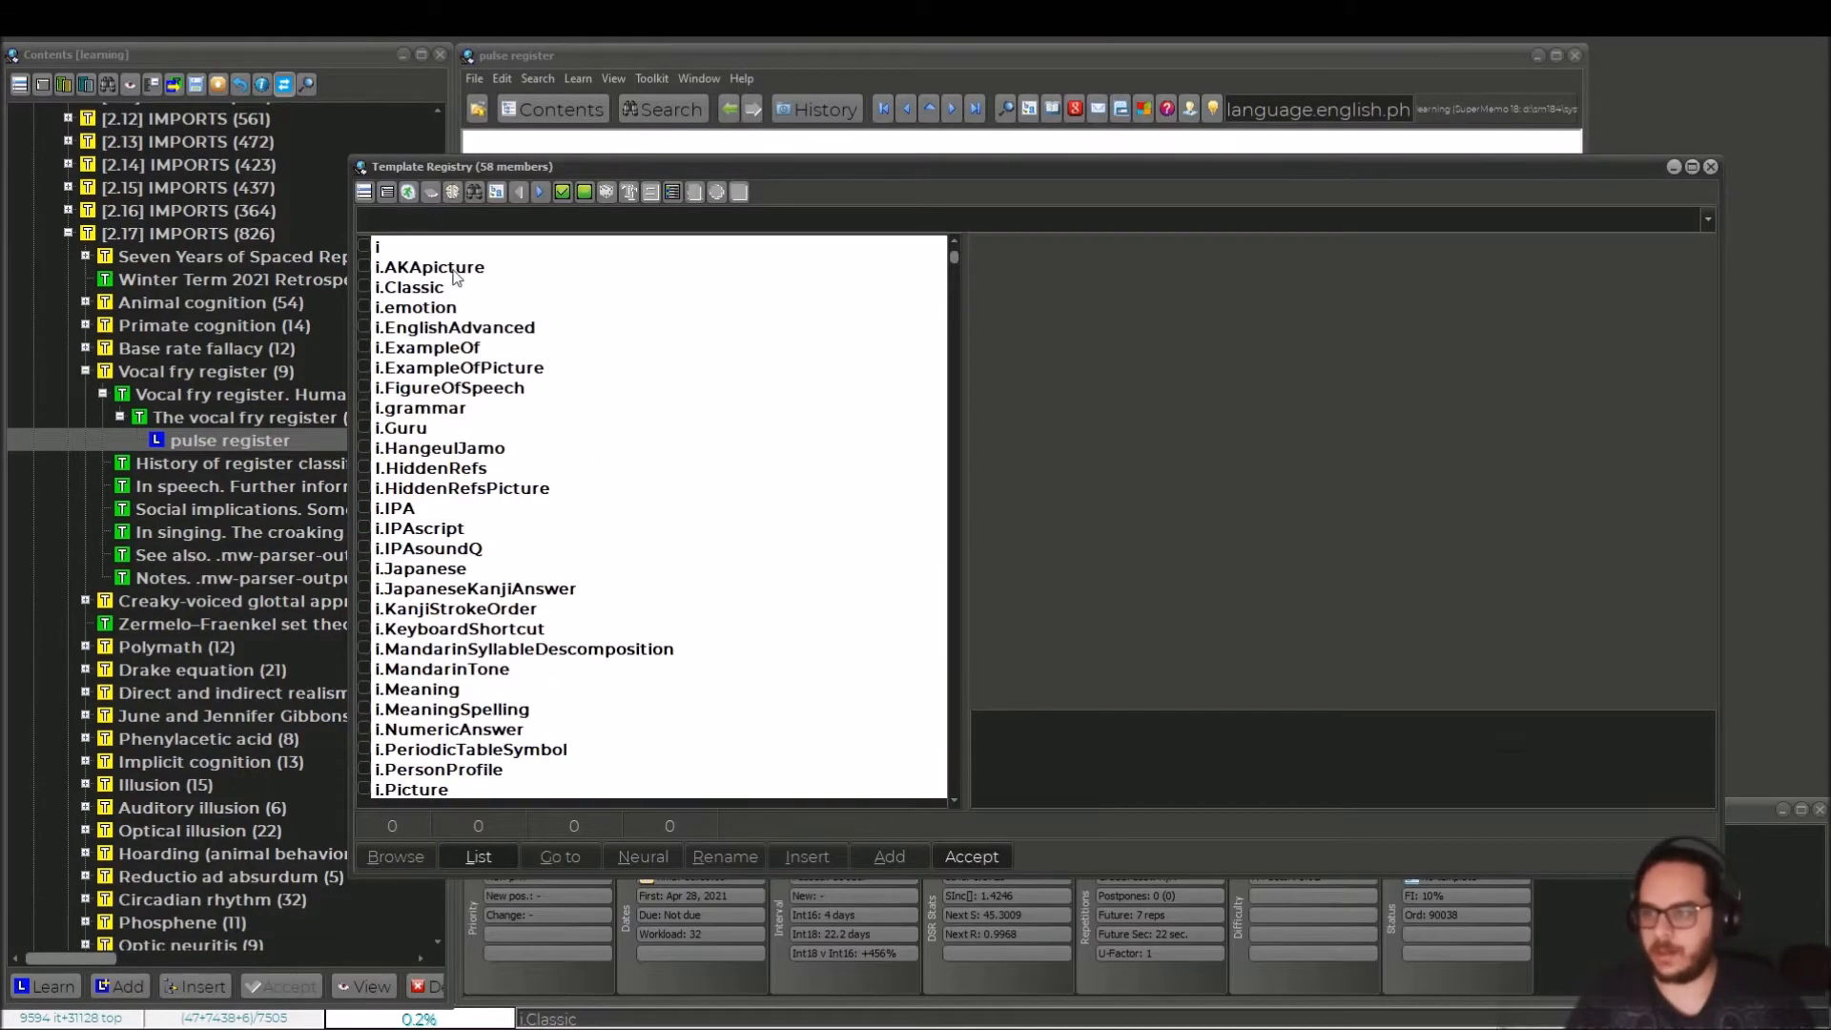
left_click(452, 274)
double_click(452, 267)
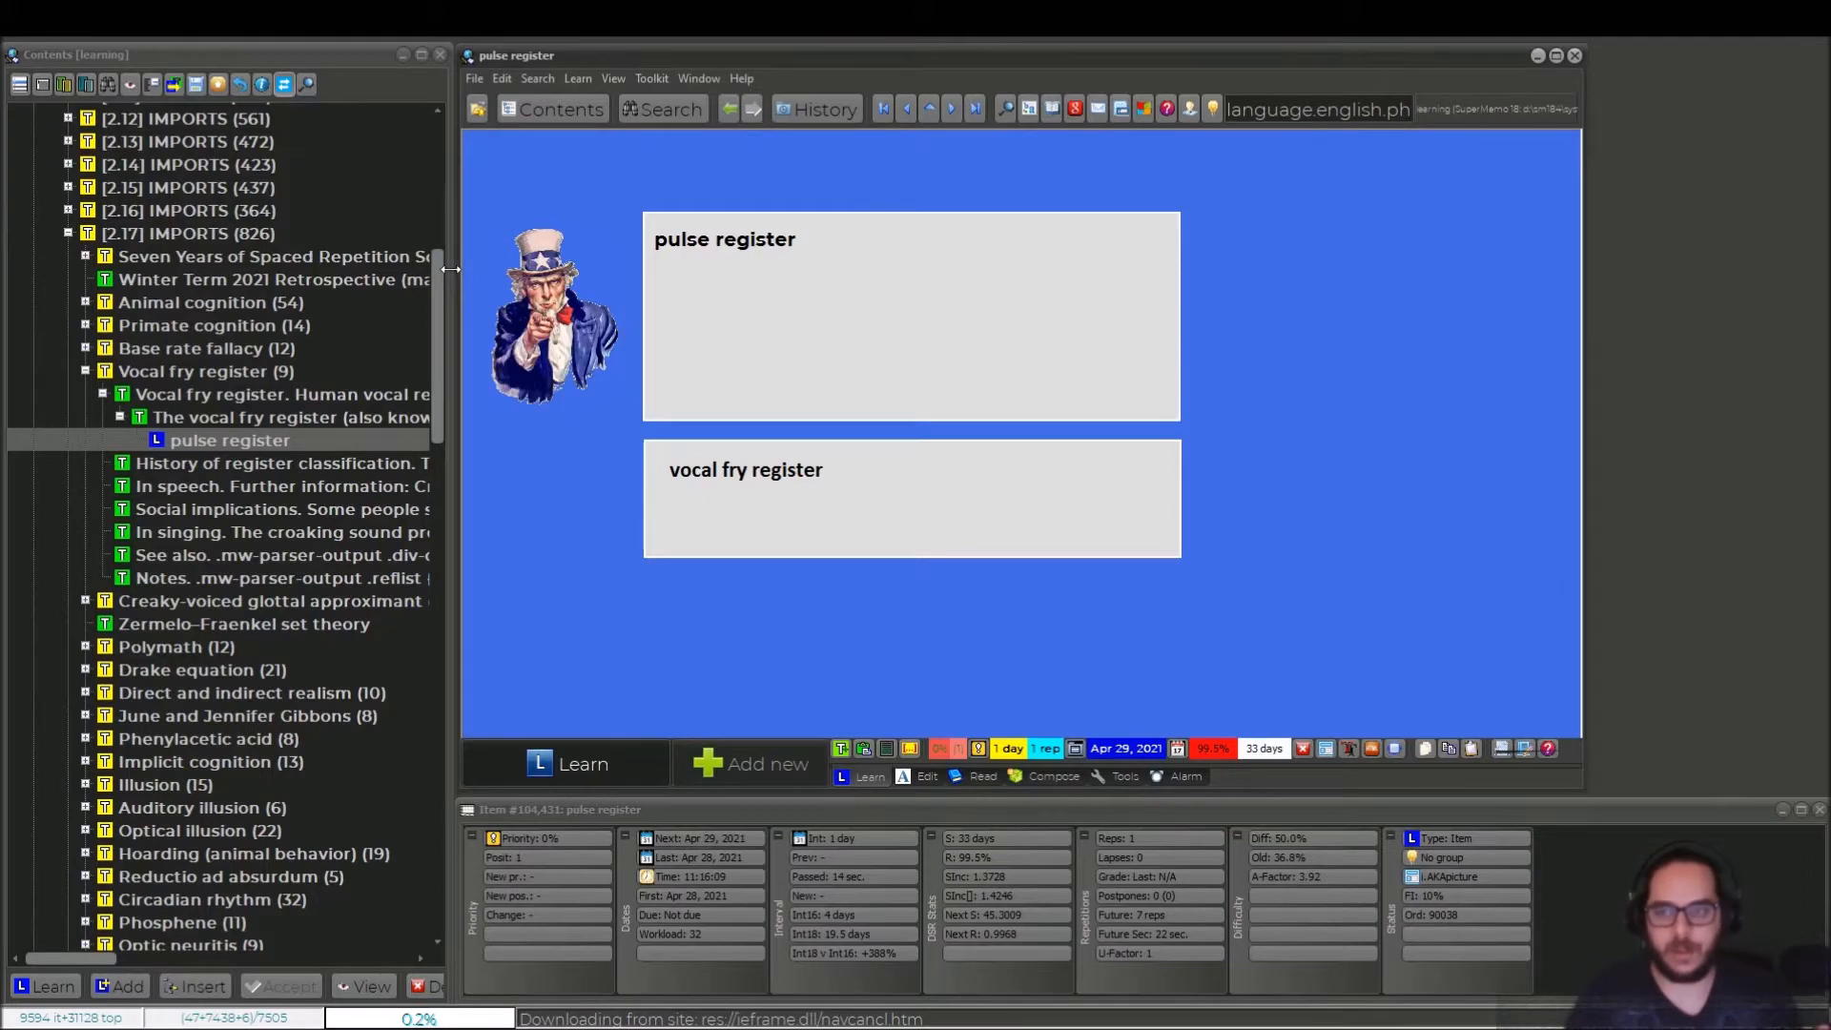
left_click(265, 425)
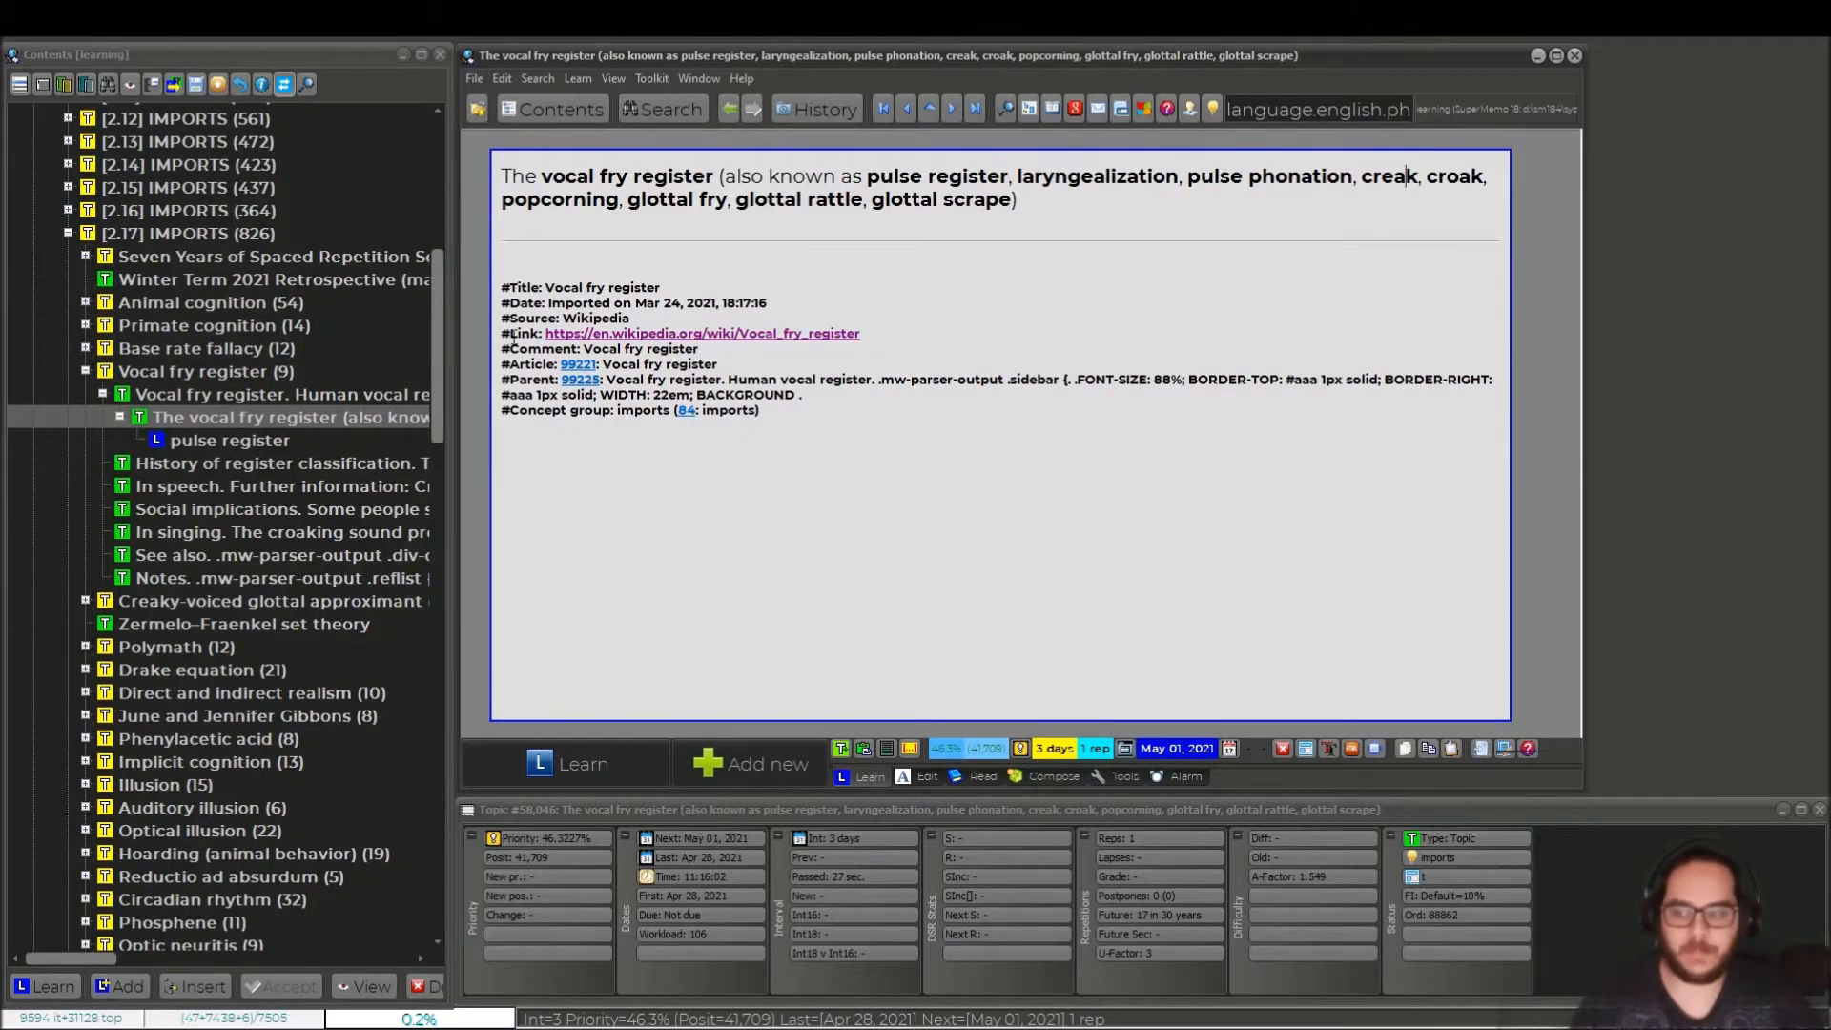
left_click(260, 443)
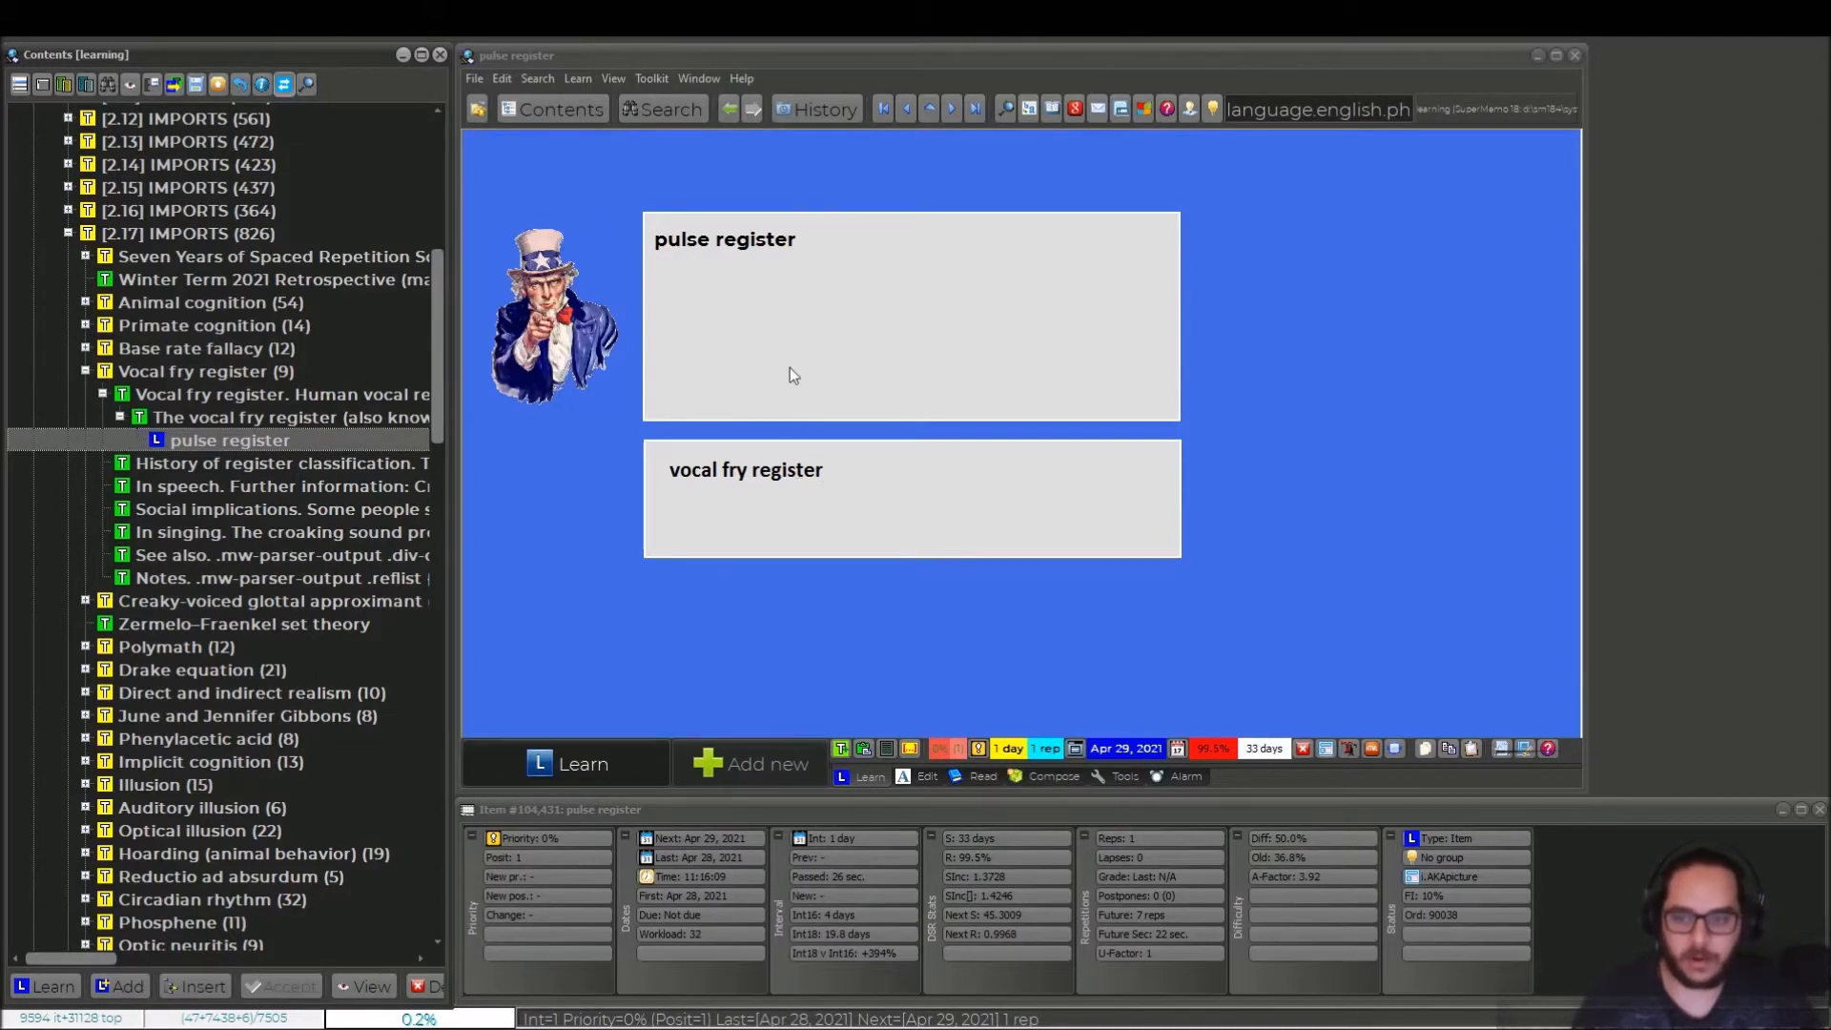
left_click_drag(803, 242, 649, 229)
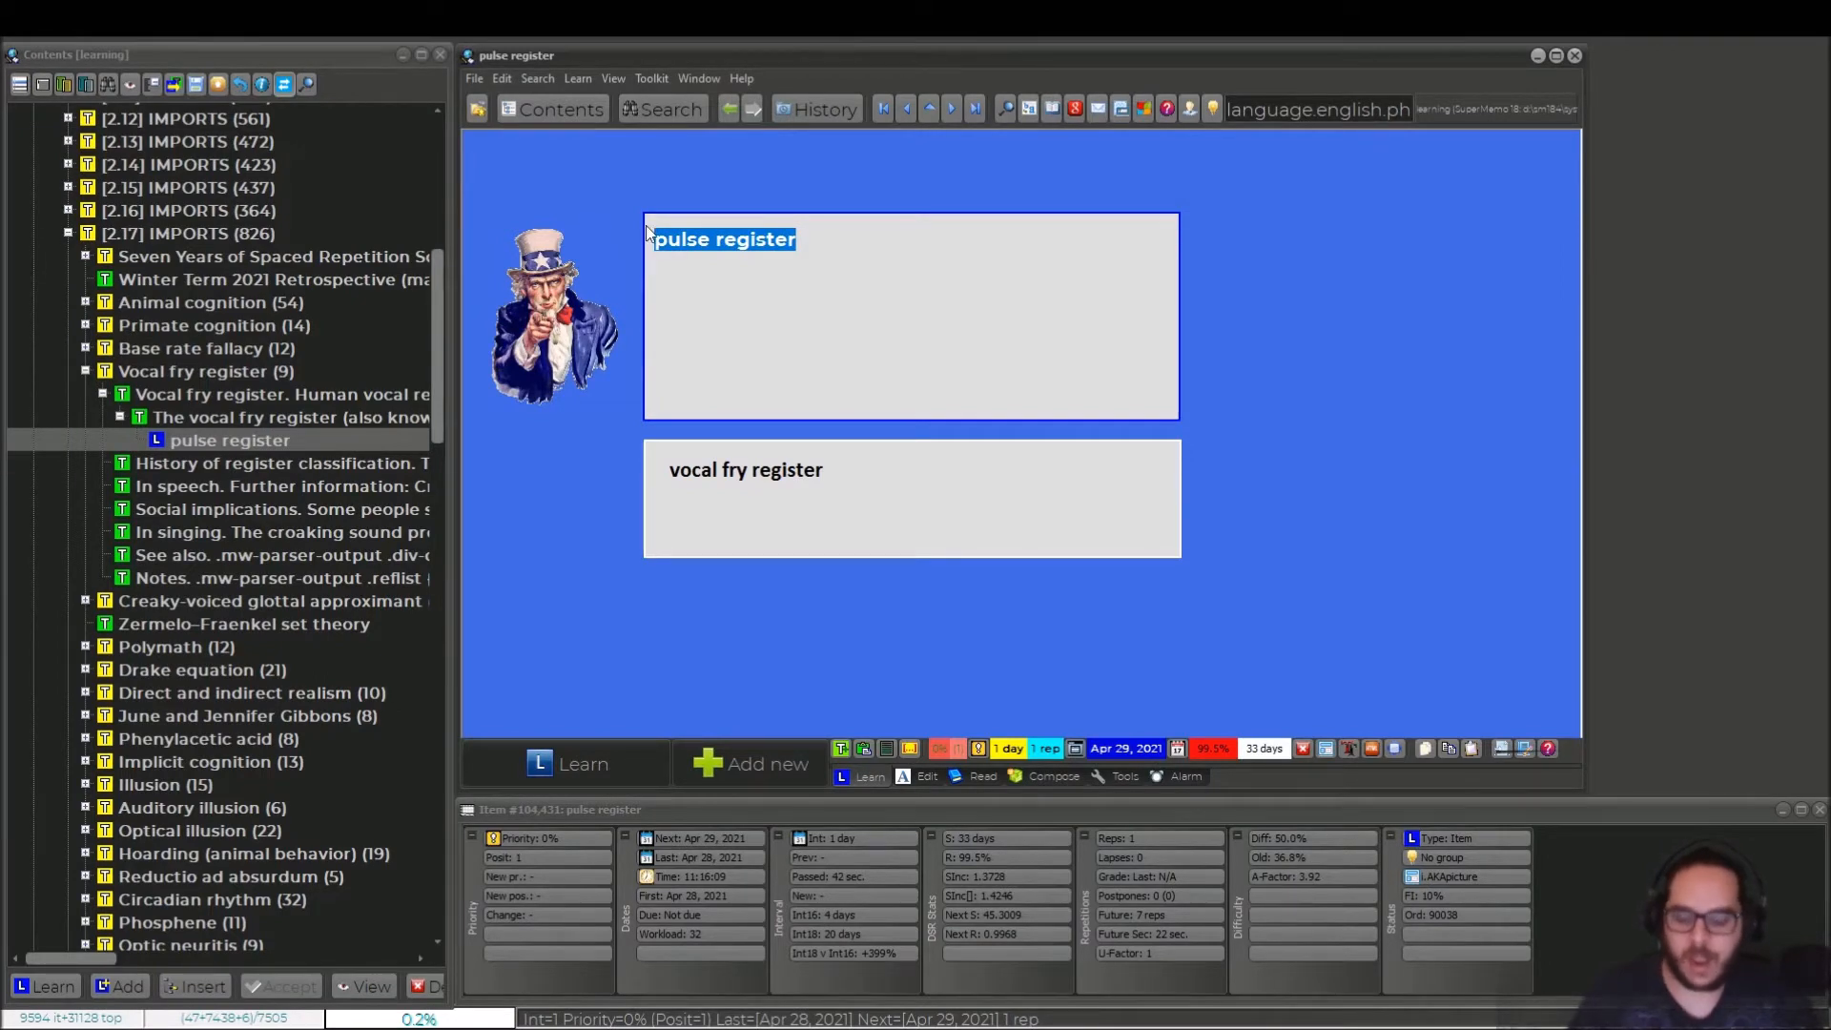
left_click(824, 252)
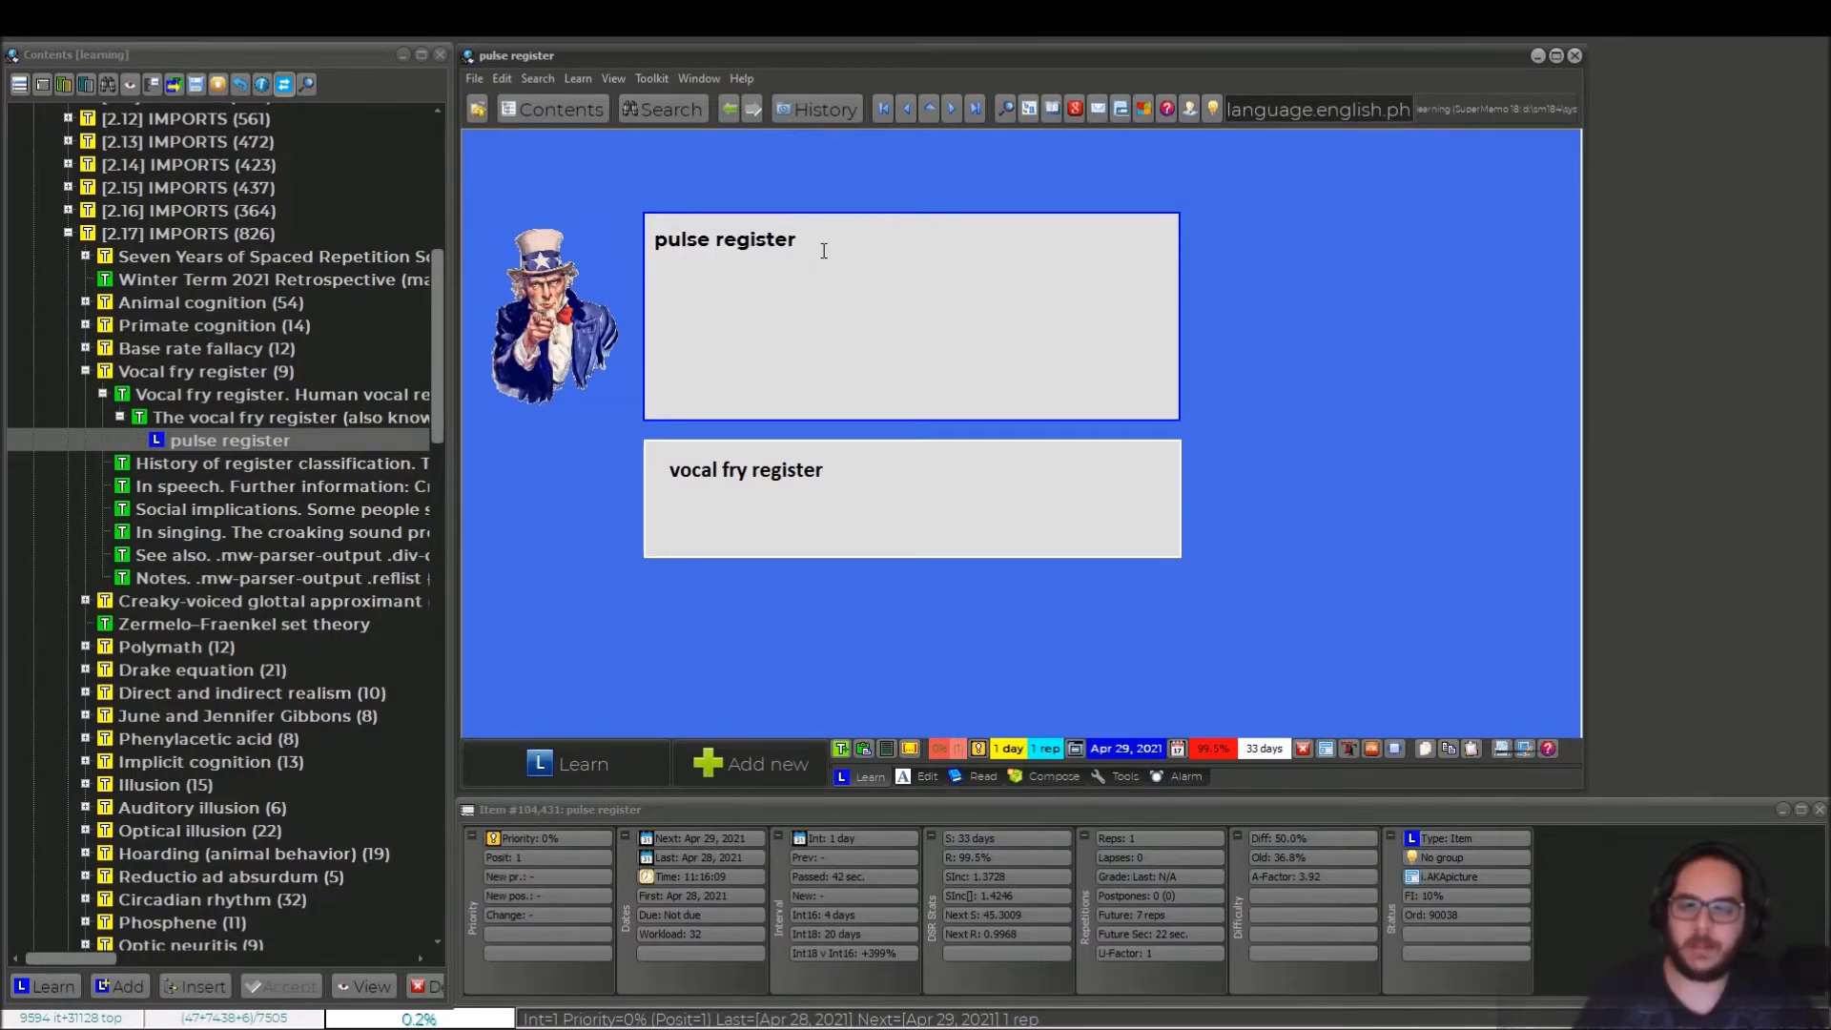
left_click_drag(841, 240, 641, 244)
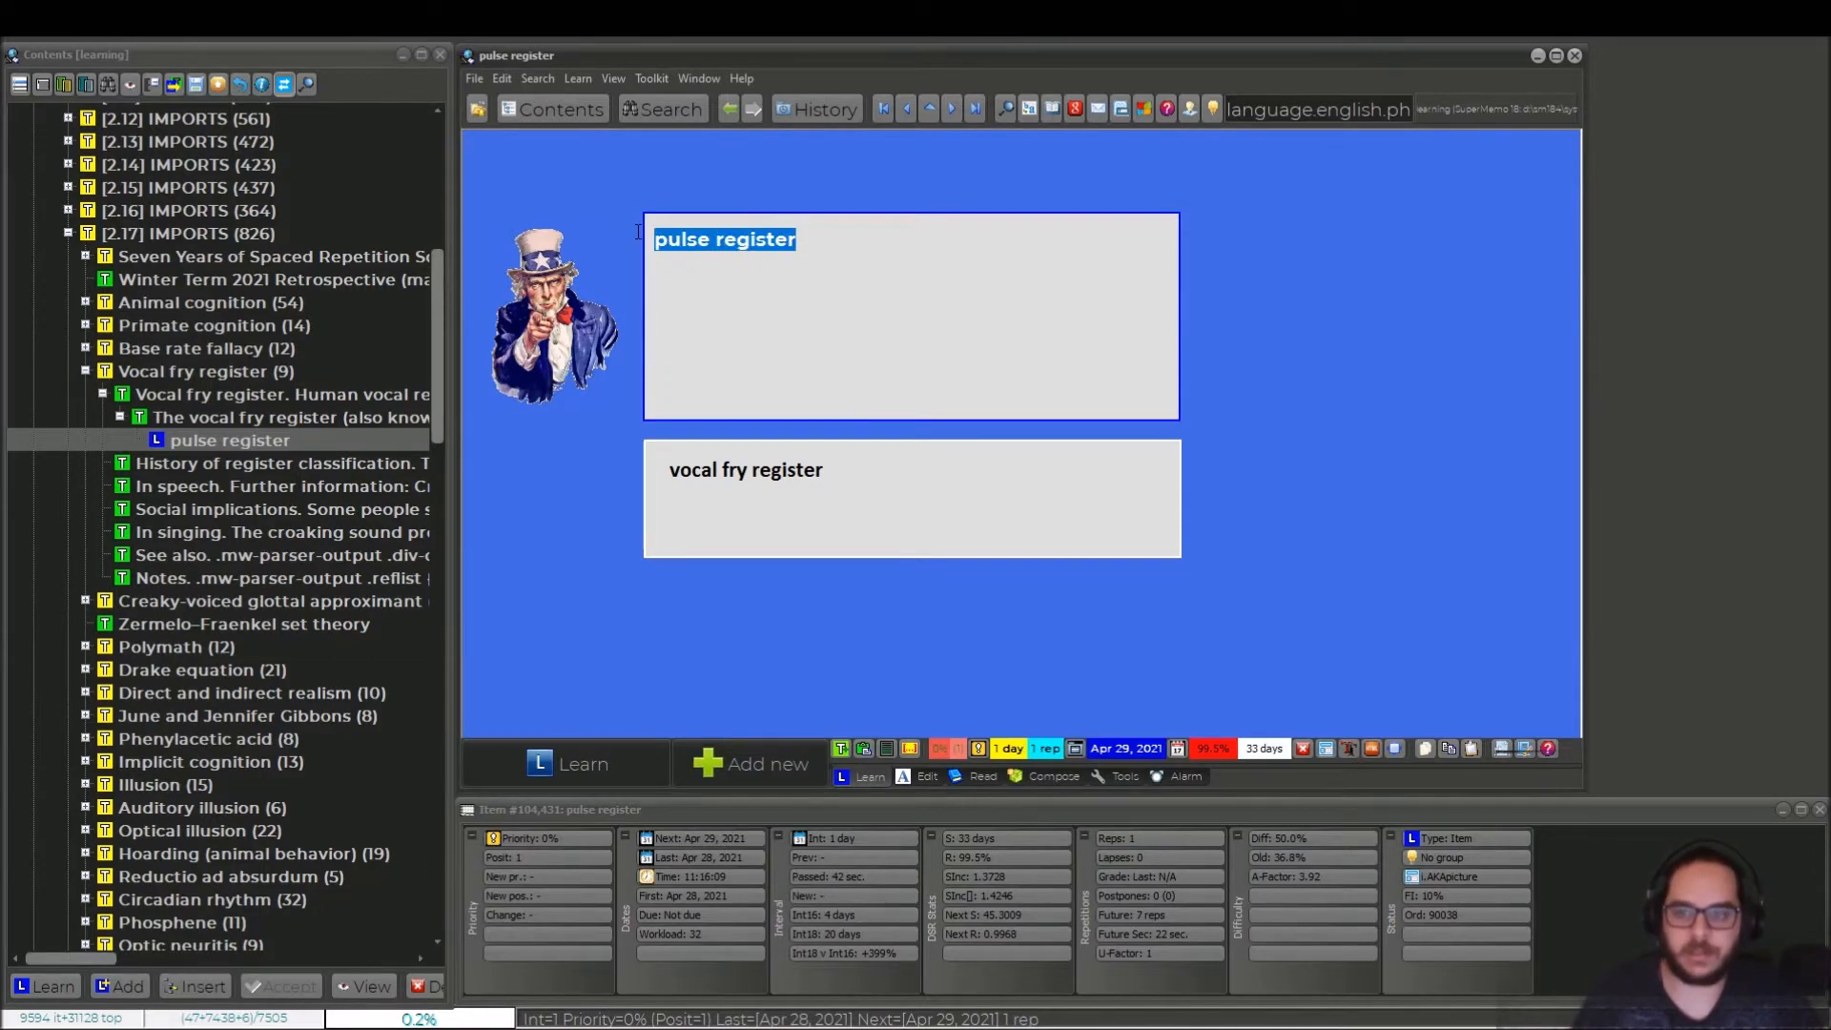
left_click(282, 417)
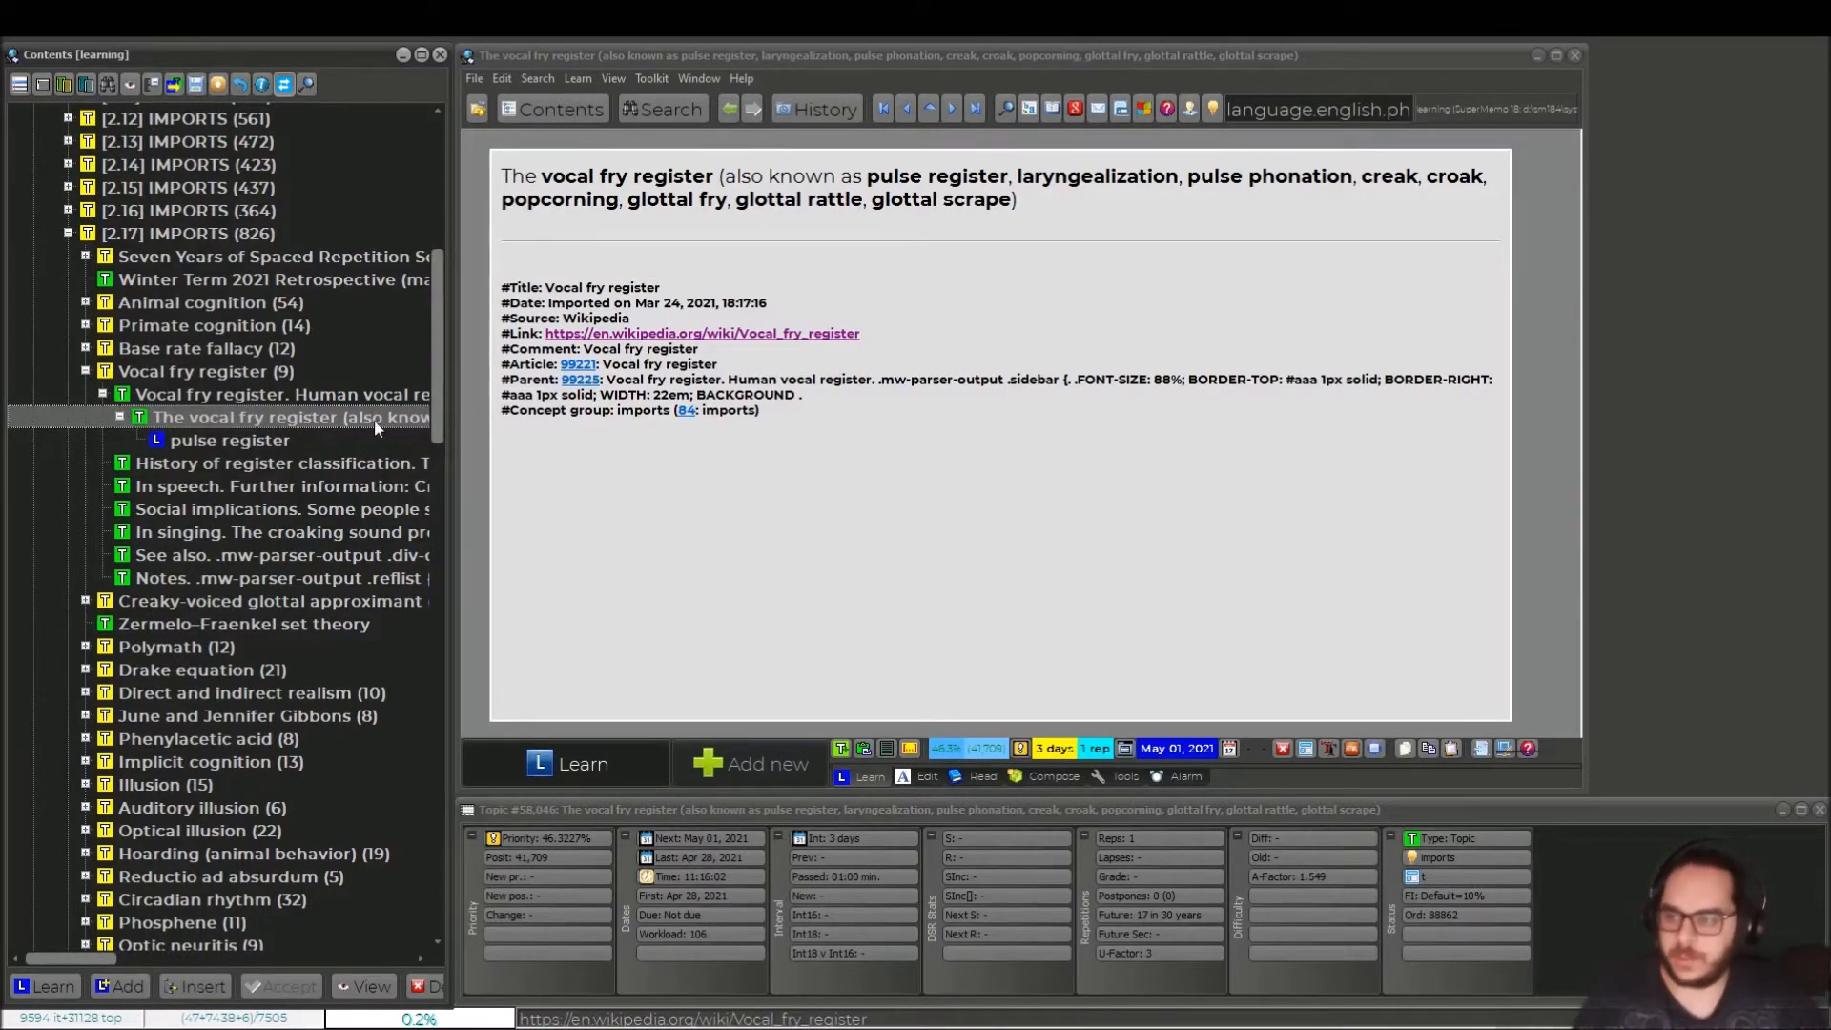
- Extract the article's first sentence, from "The vocal fry register" through "very low frequency", as another child topic
left_click(350, 396)
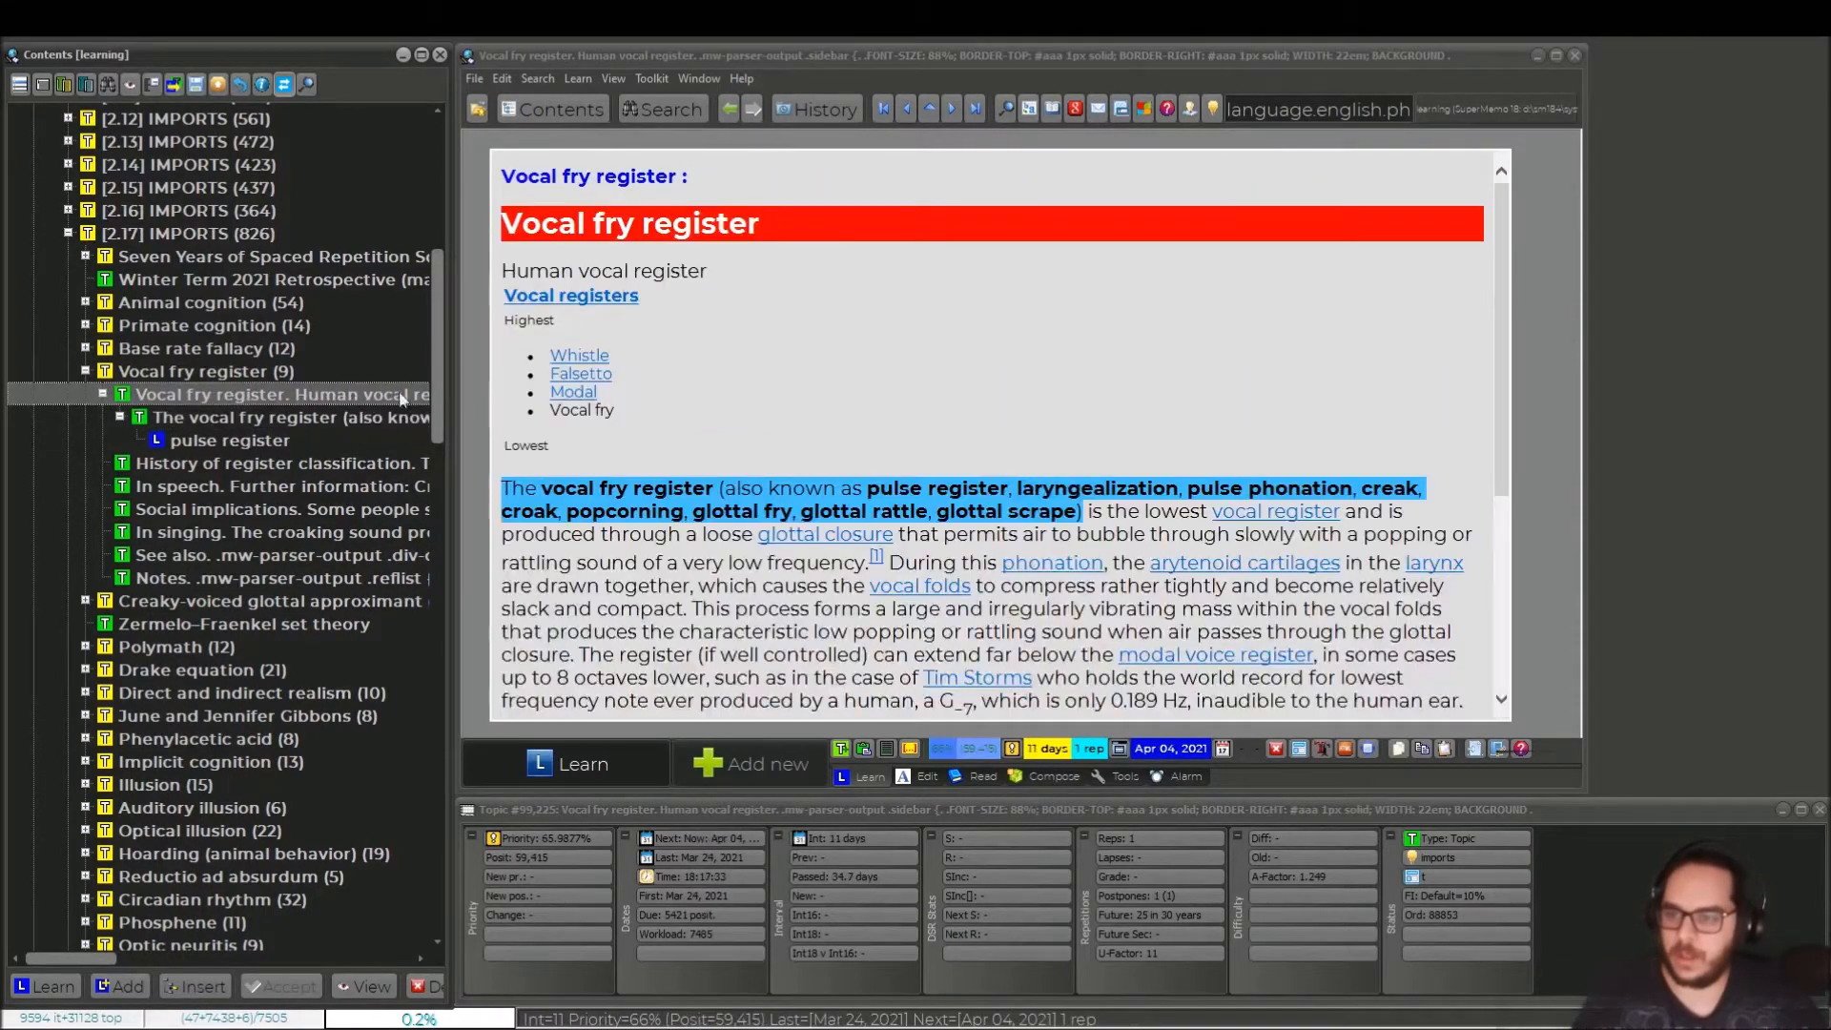
left_click(1130, 518)
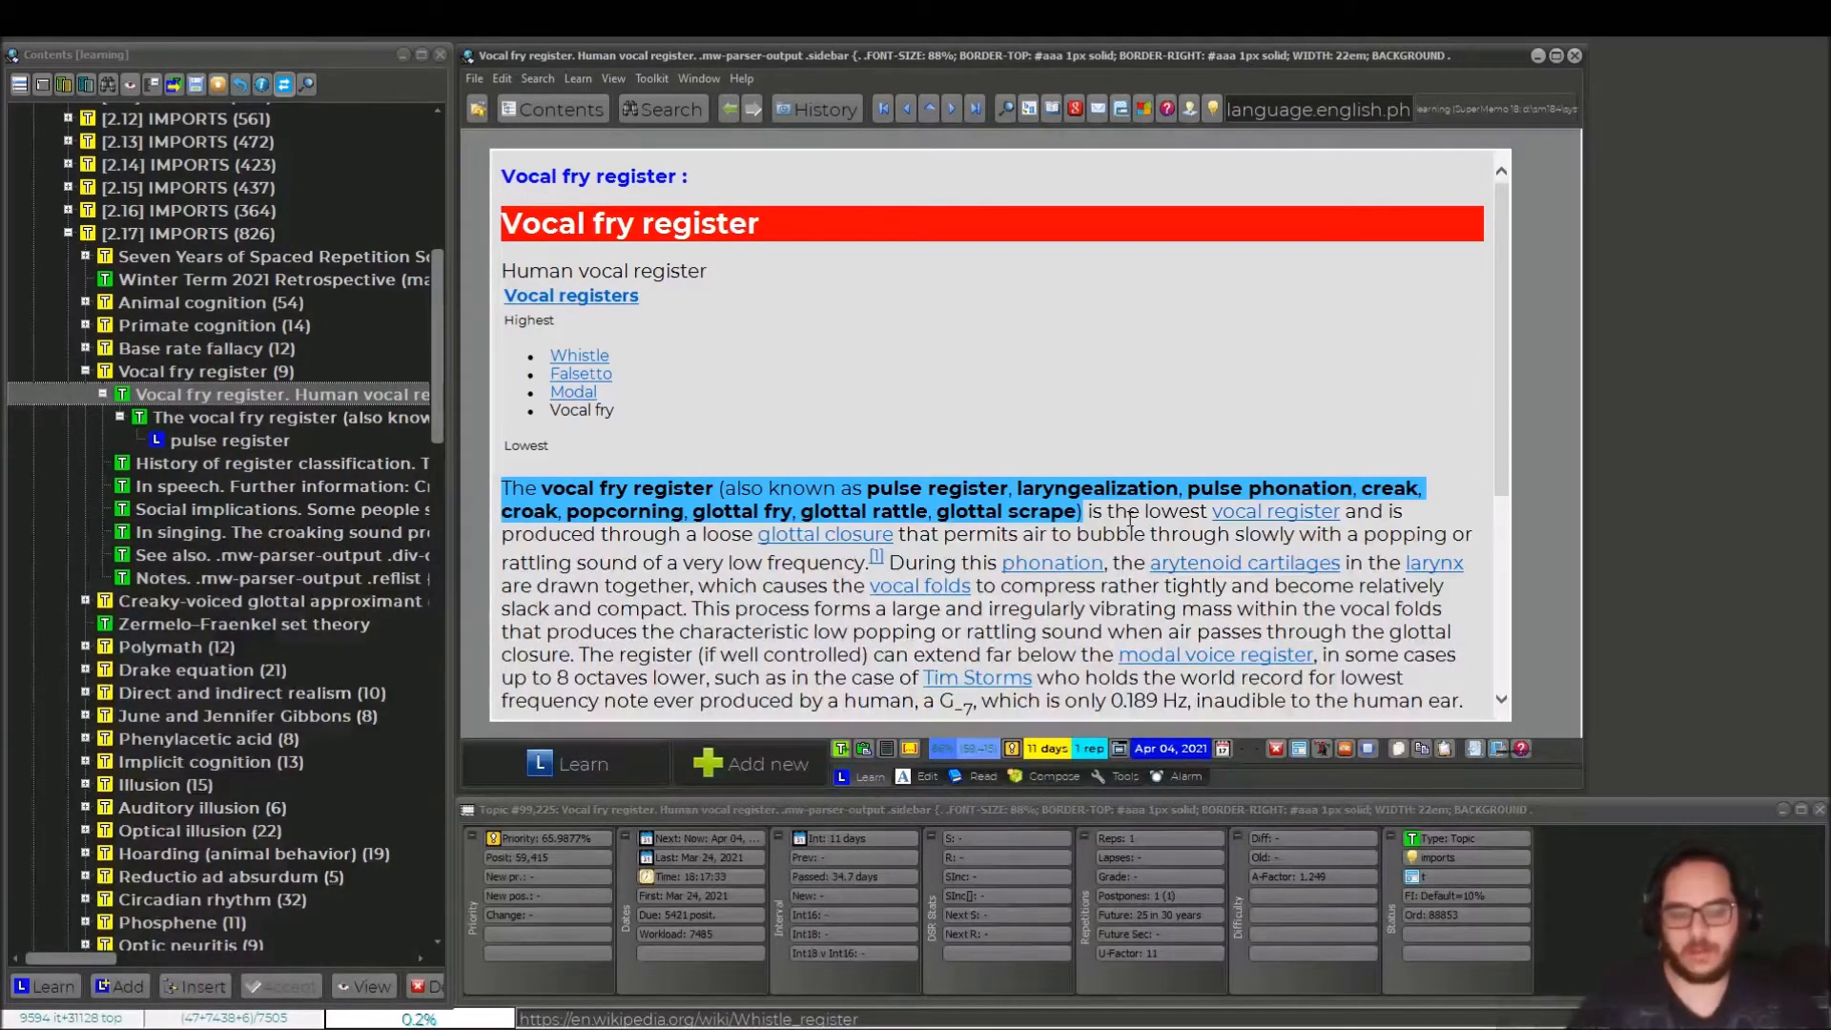
left_click(1114, 442)
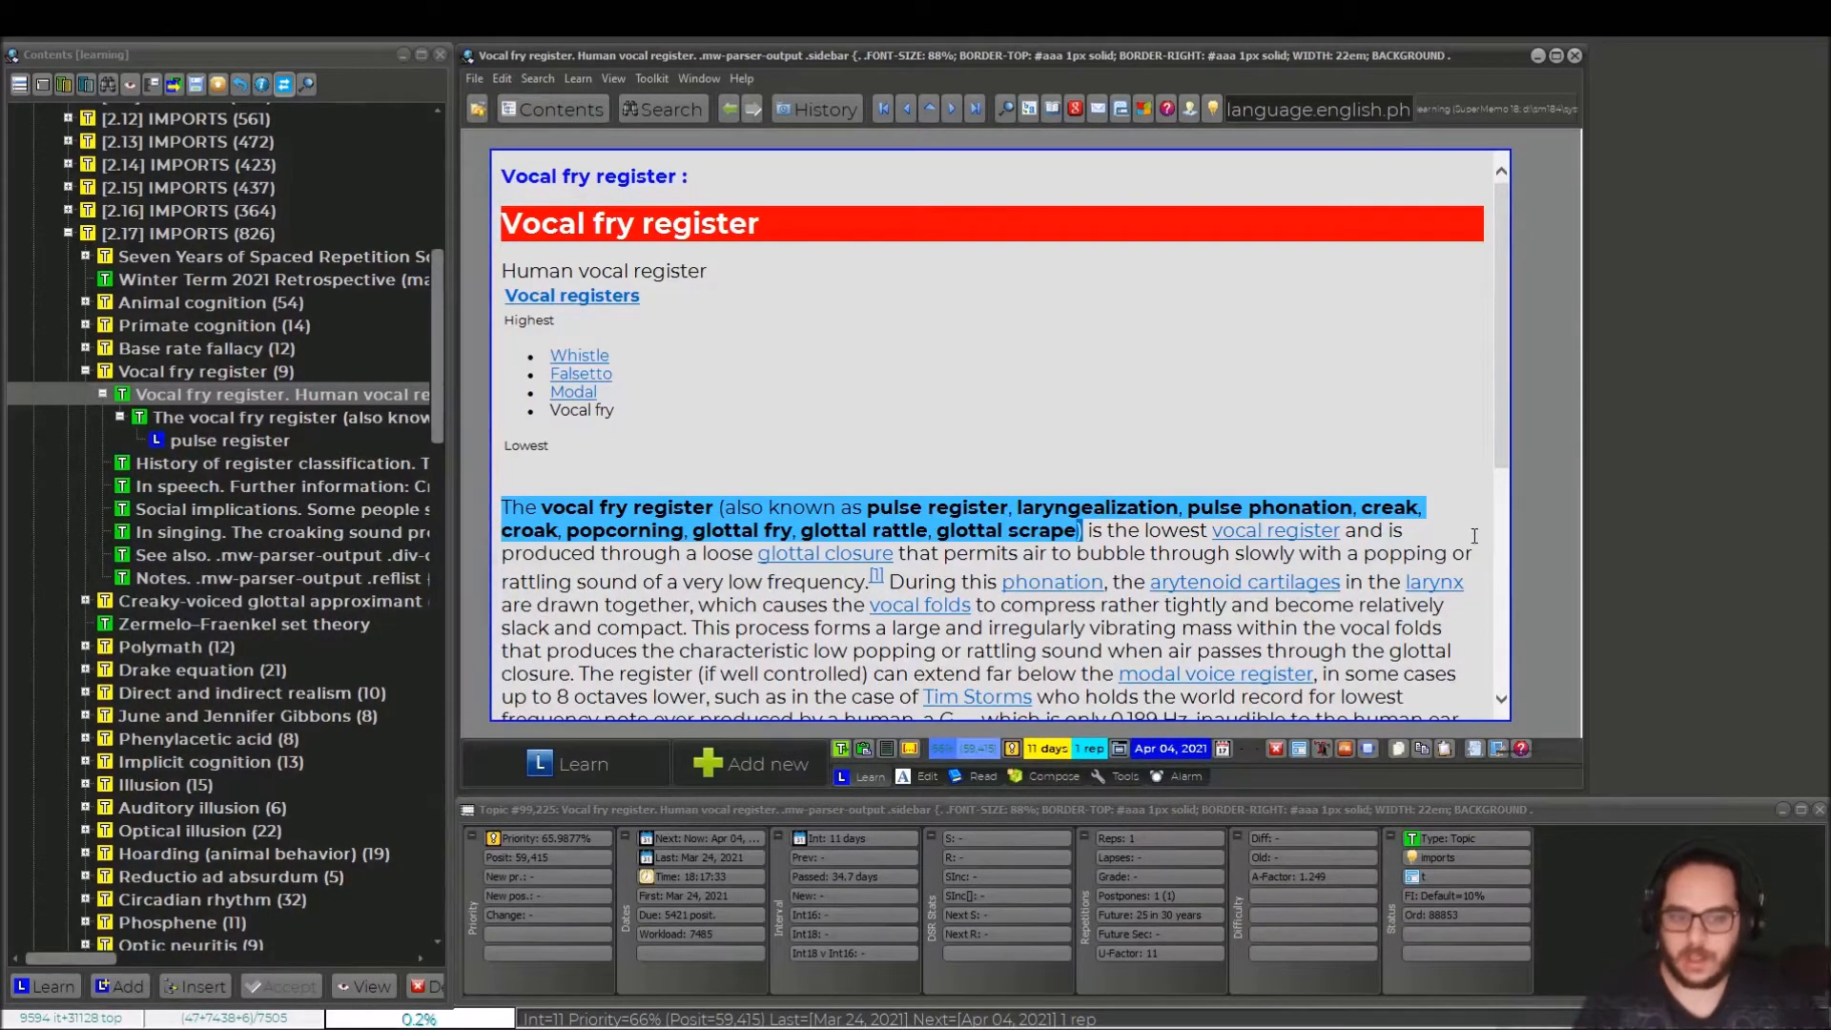
left_click_drag(867, 584, 501, 512)
key("alt+x")
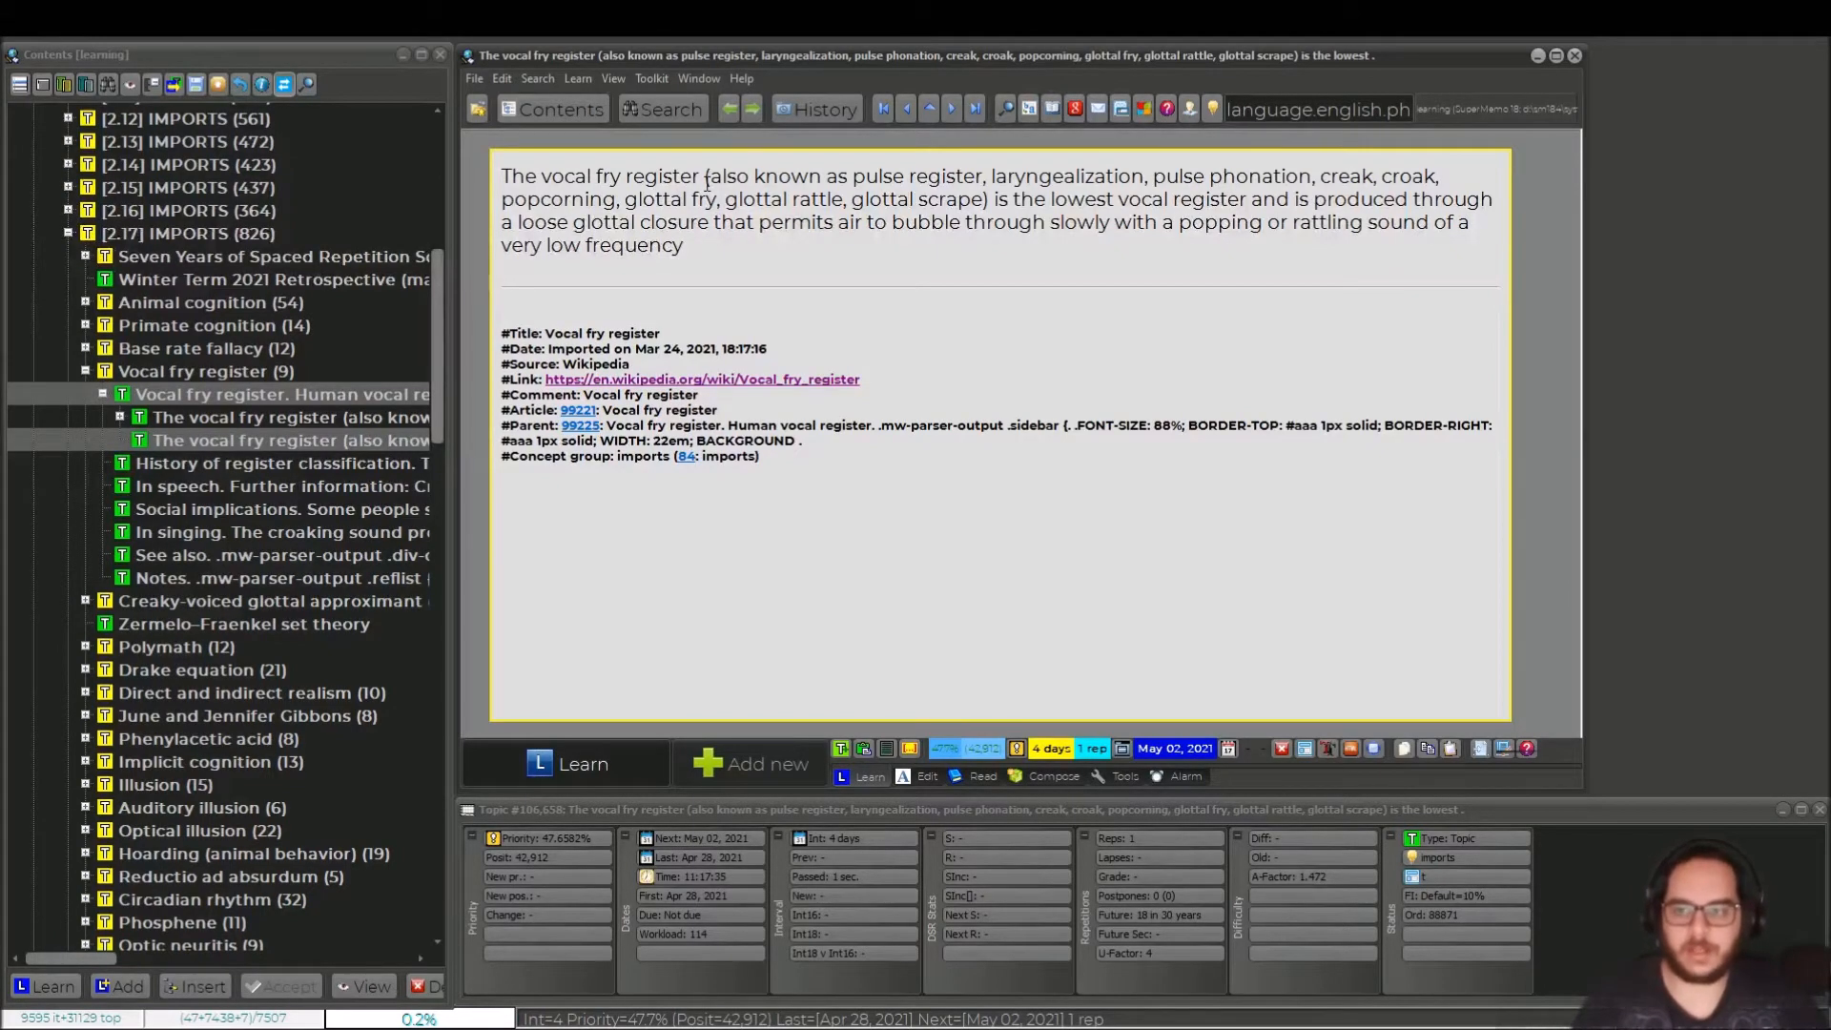
- Enclose the list of names in curly braces, from before "vocal fry register" to after "glottal scrape", replacing the closing parenthesis
left_click(707, 179)
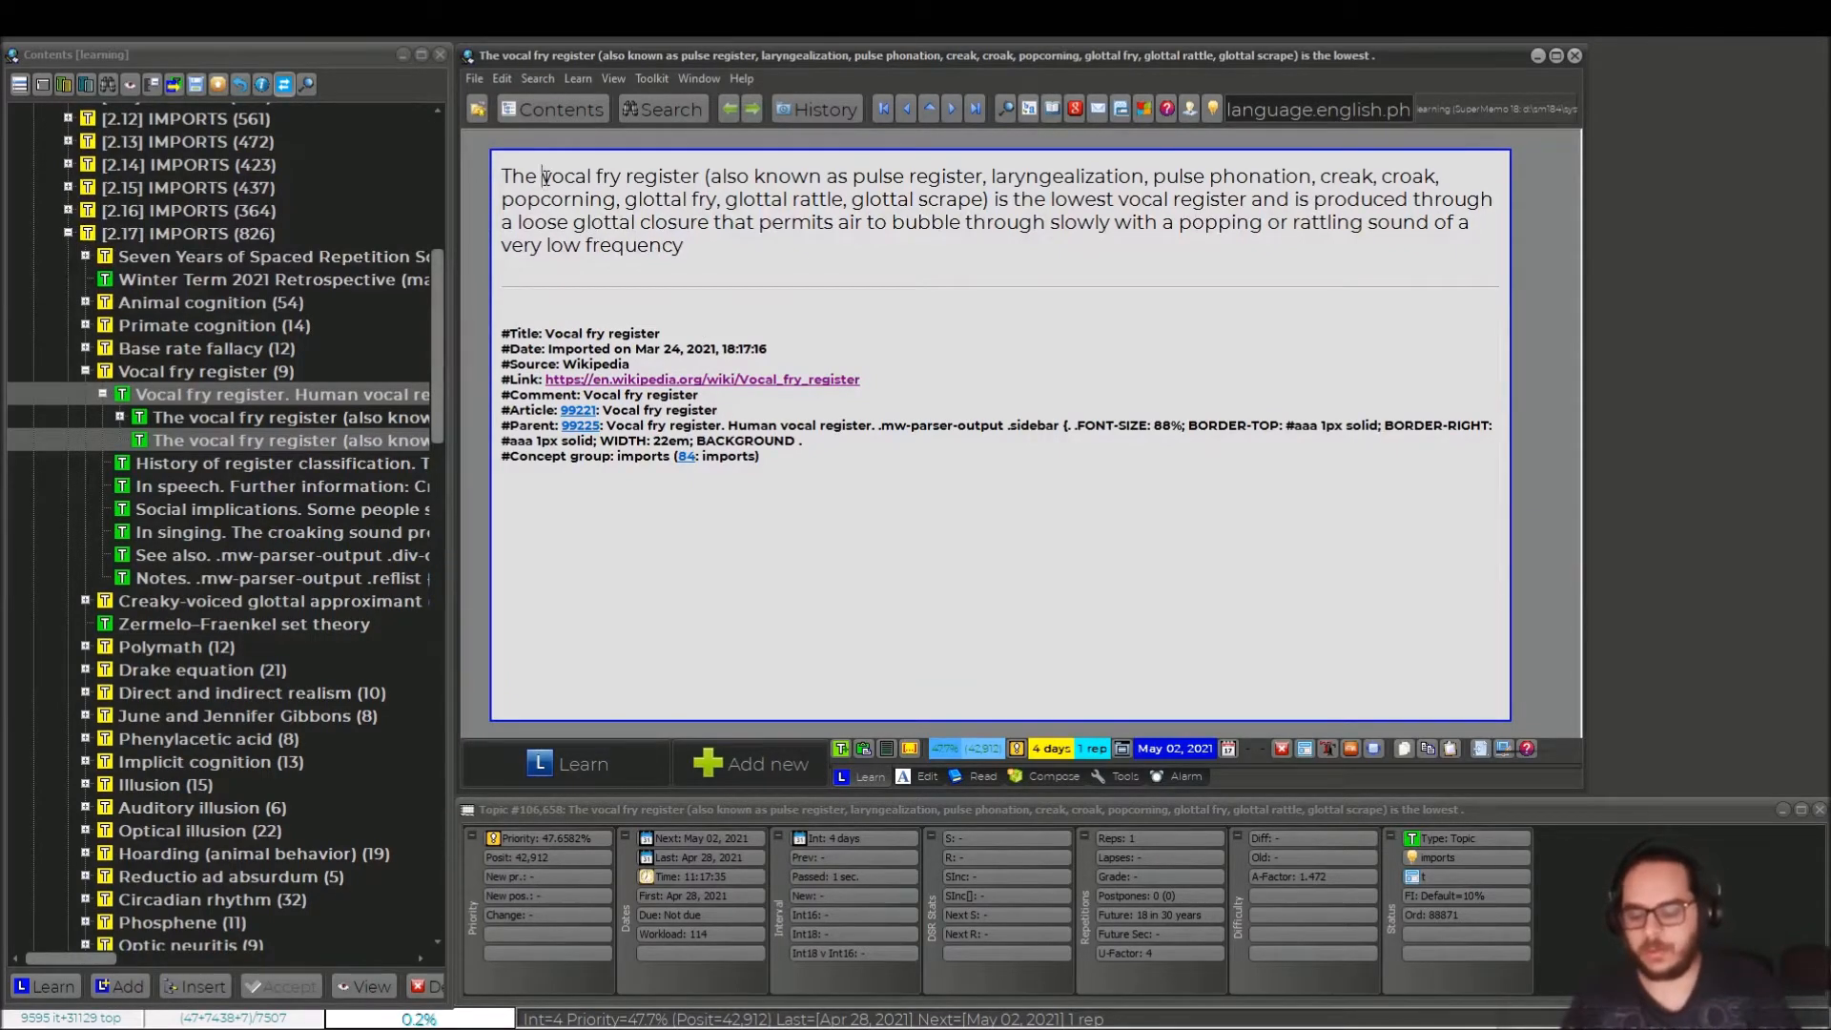
type("f")
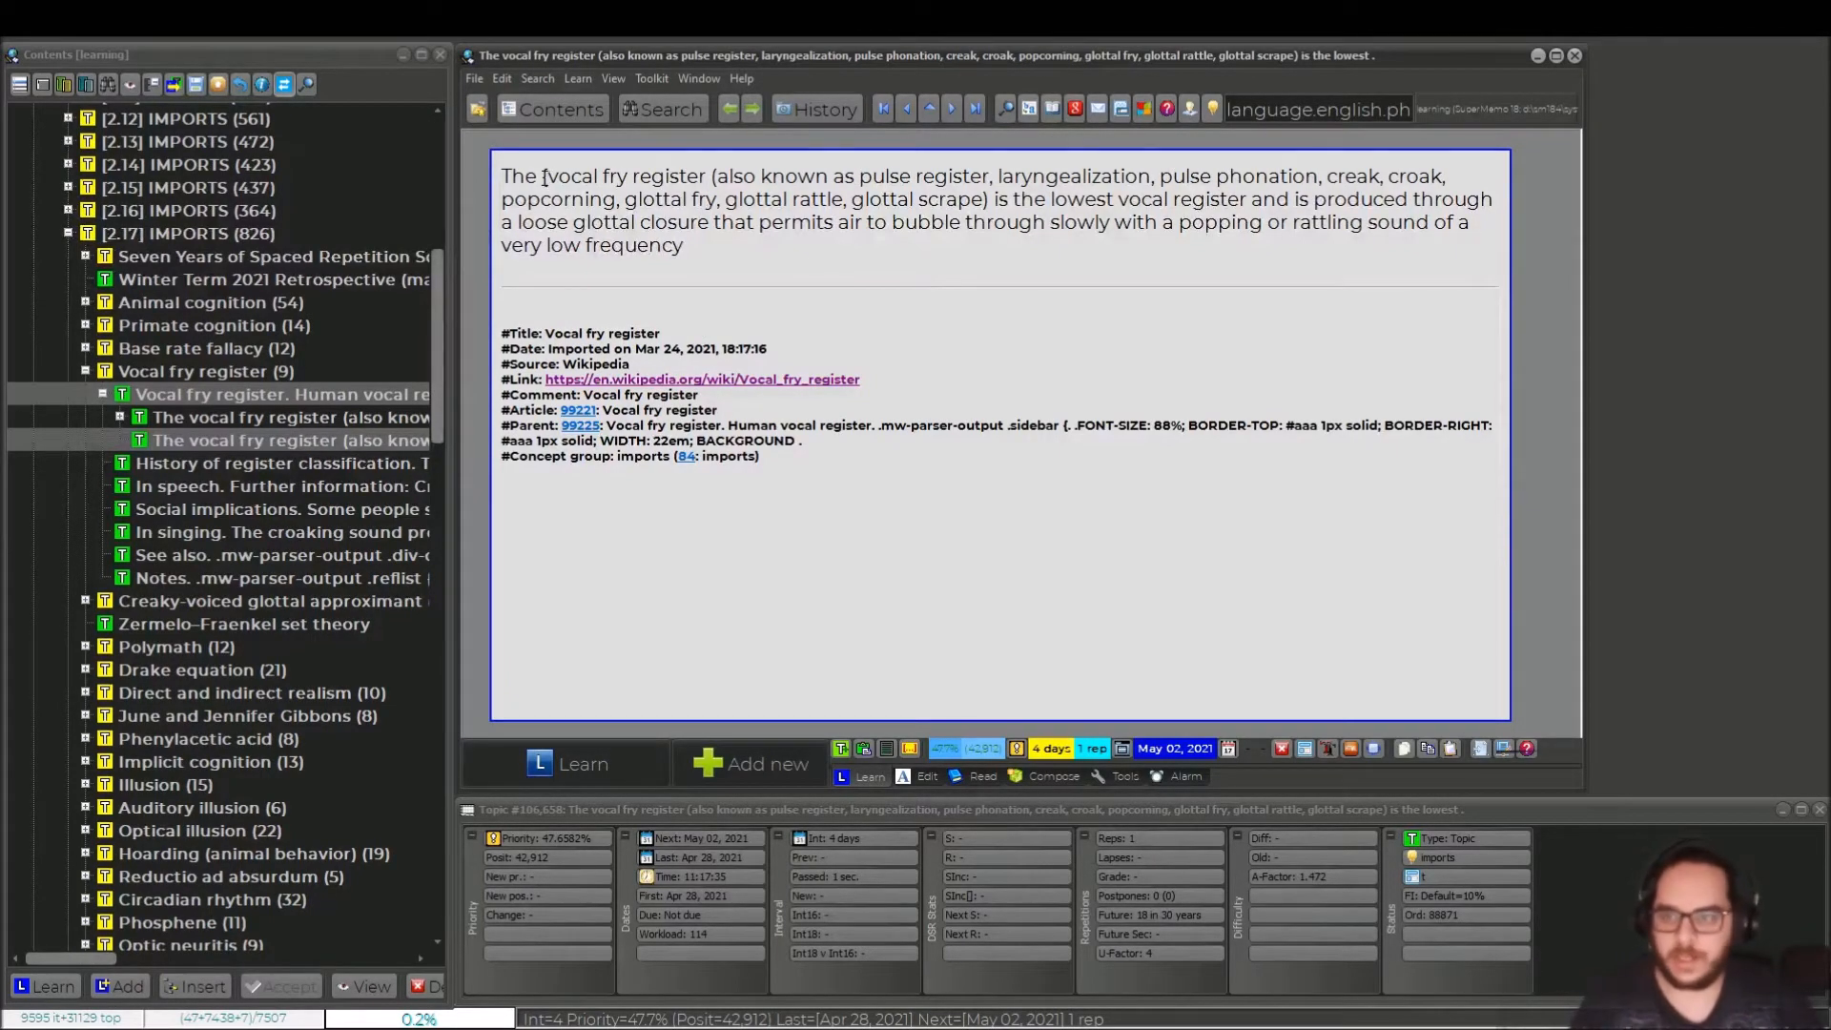
left_click(988, 200)
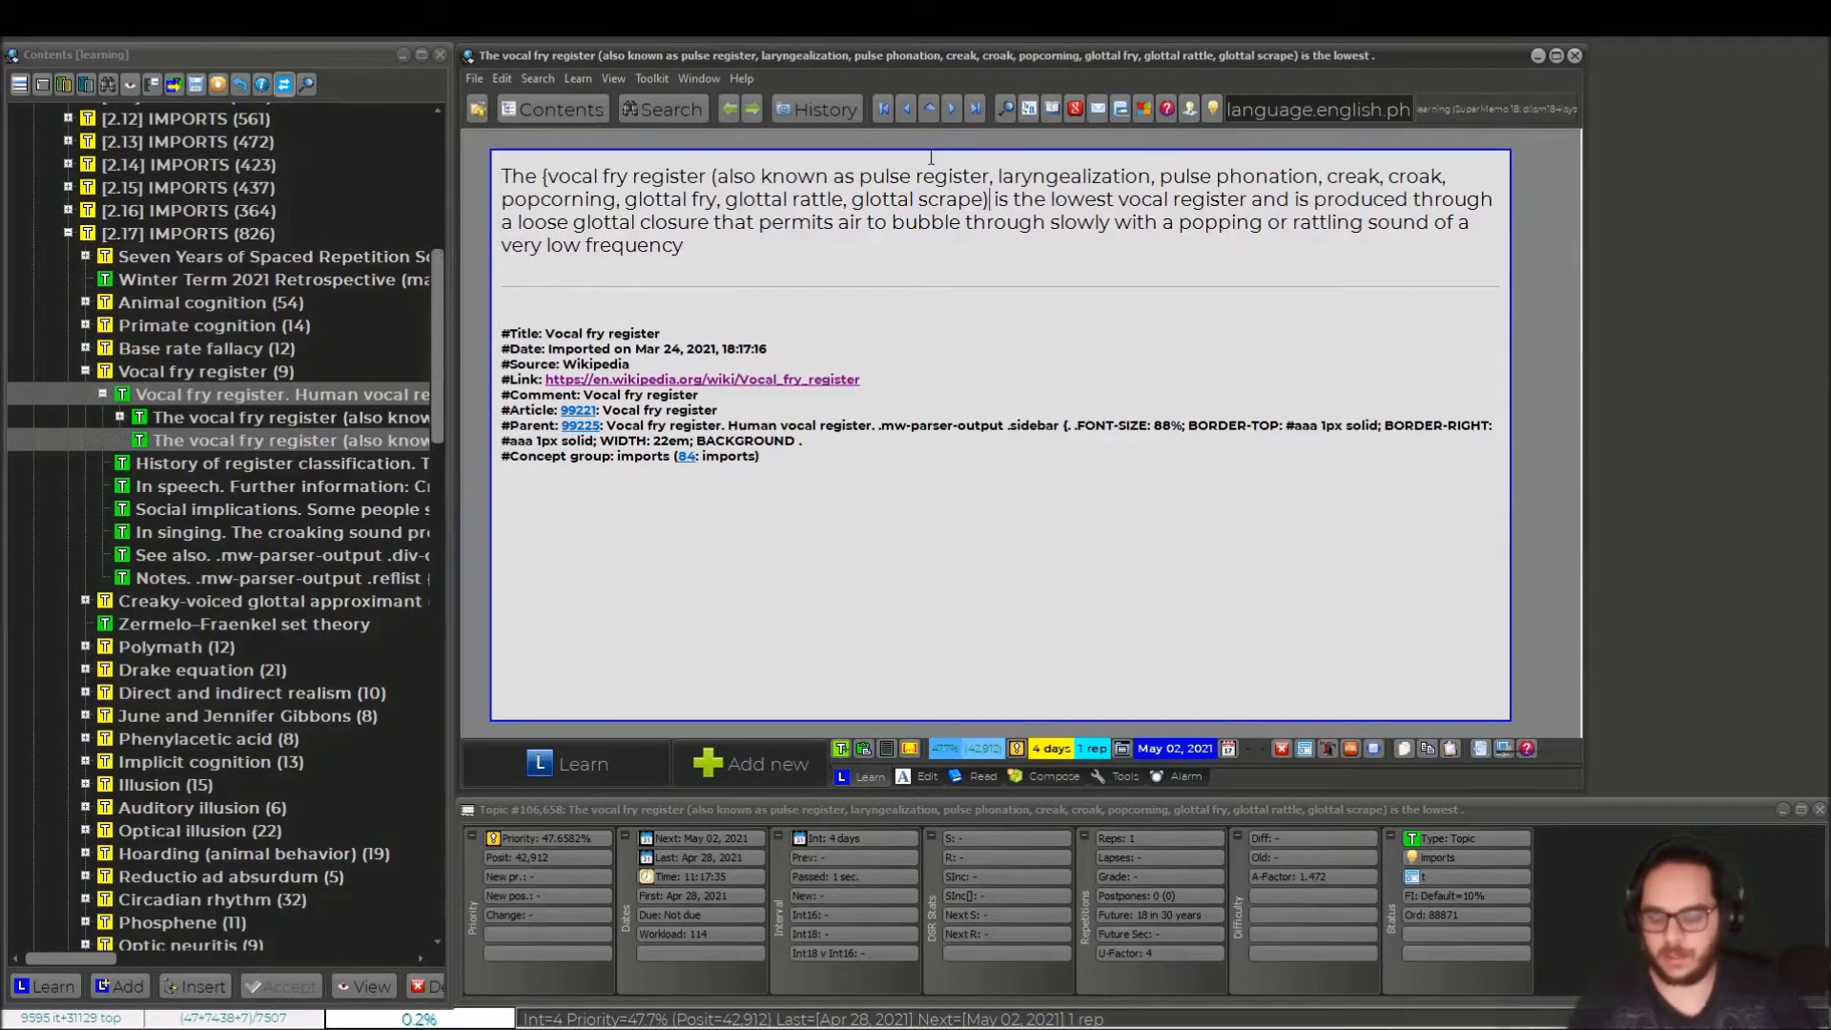
key("BackSpace")
type("}")
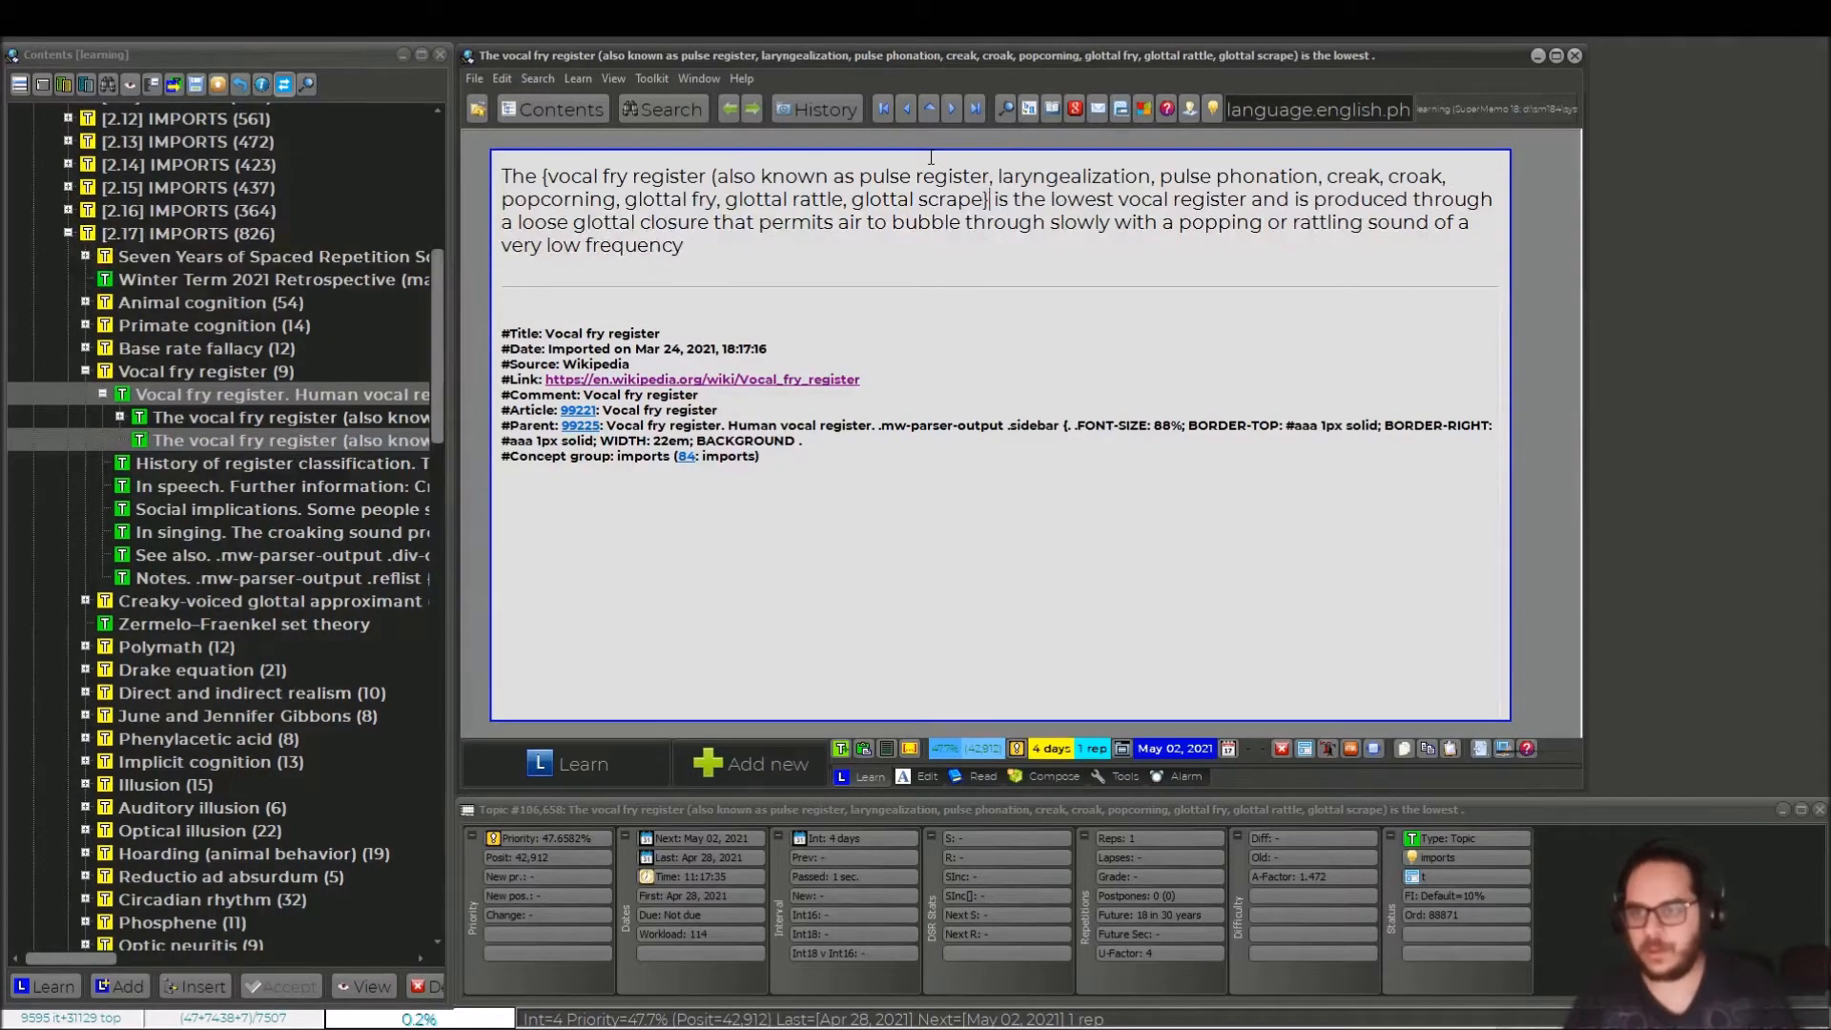
- Replace "(also known as" between "vocal fry register" and "pulse register" with a slash, leaving no spaces
left_click(706, 176)
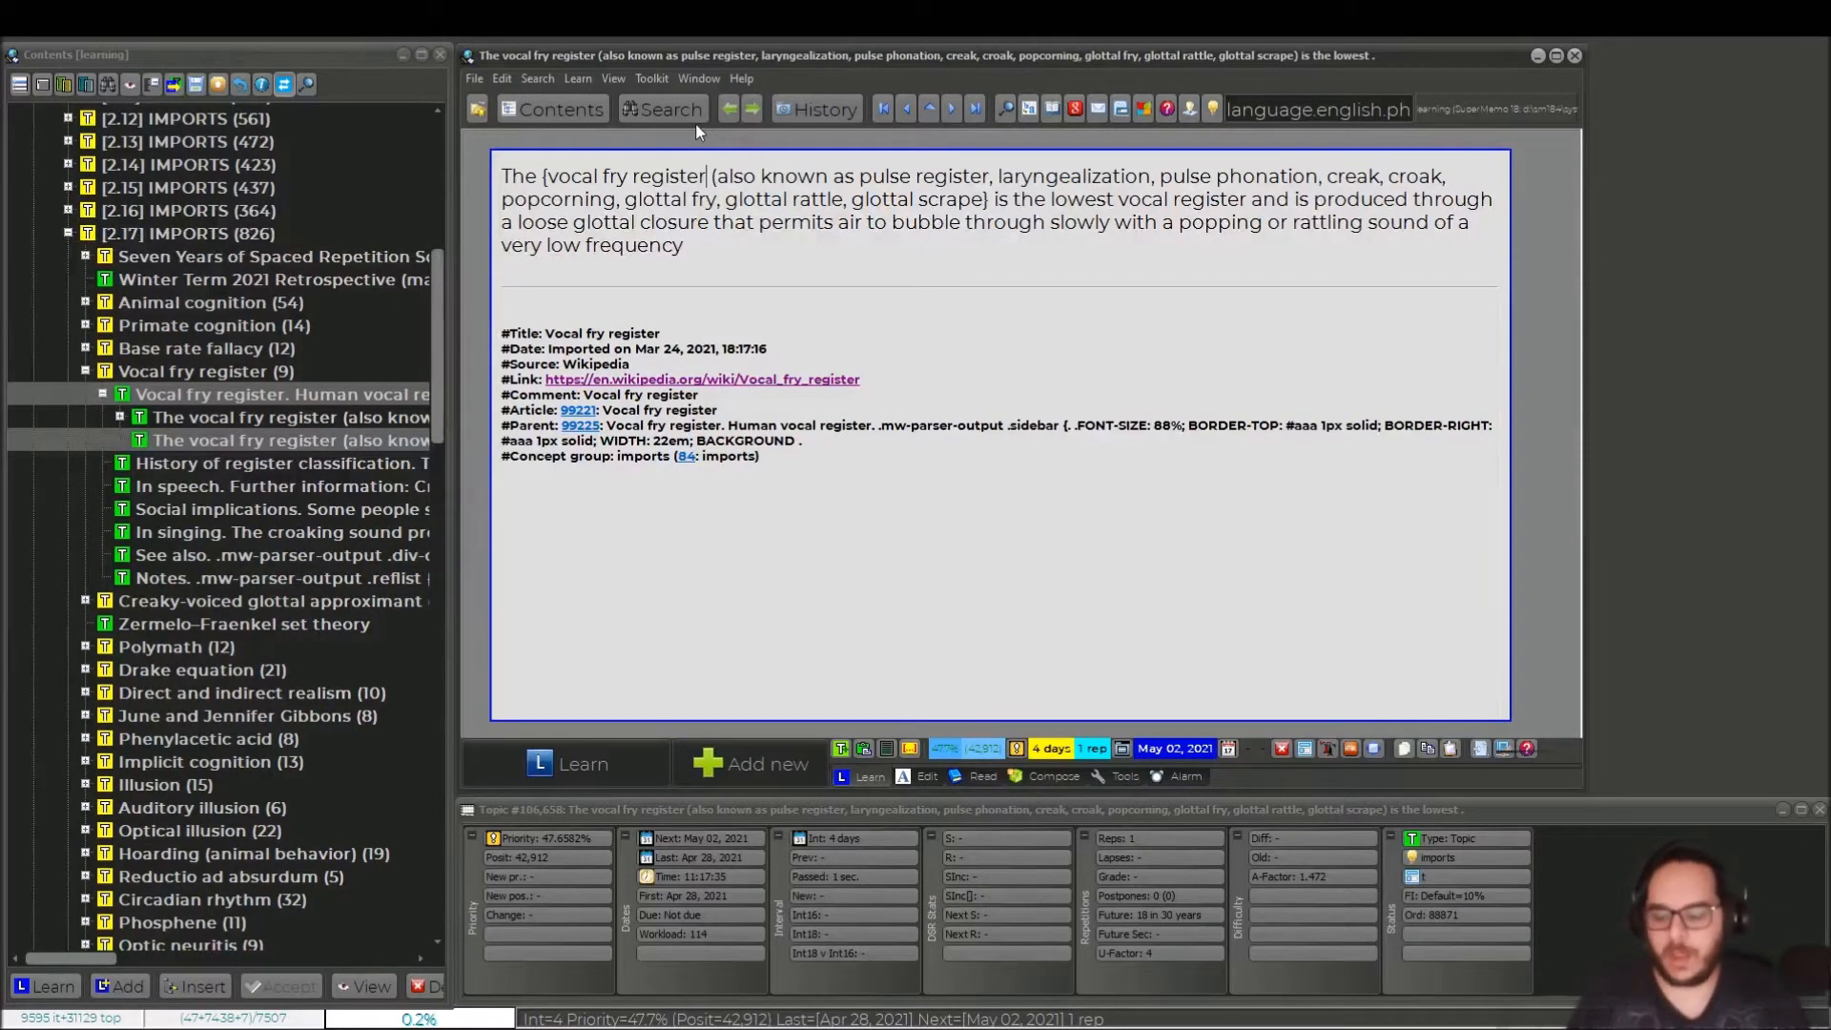
type("/")
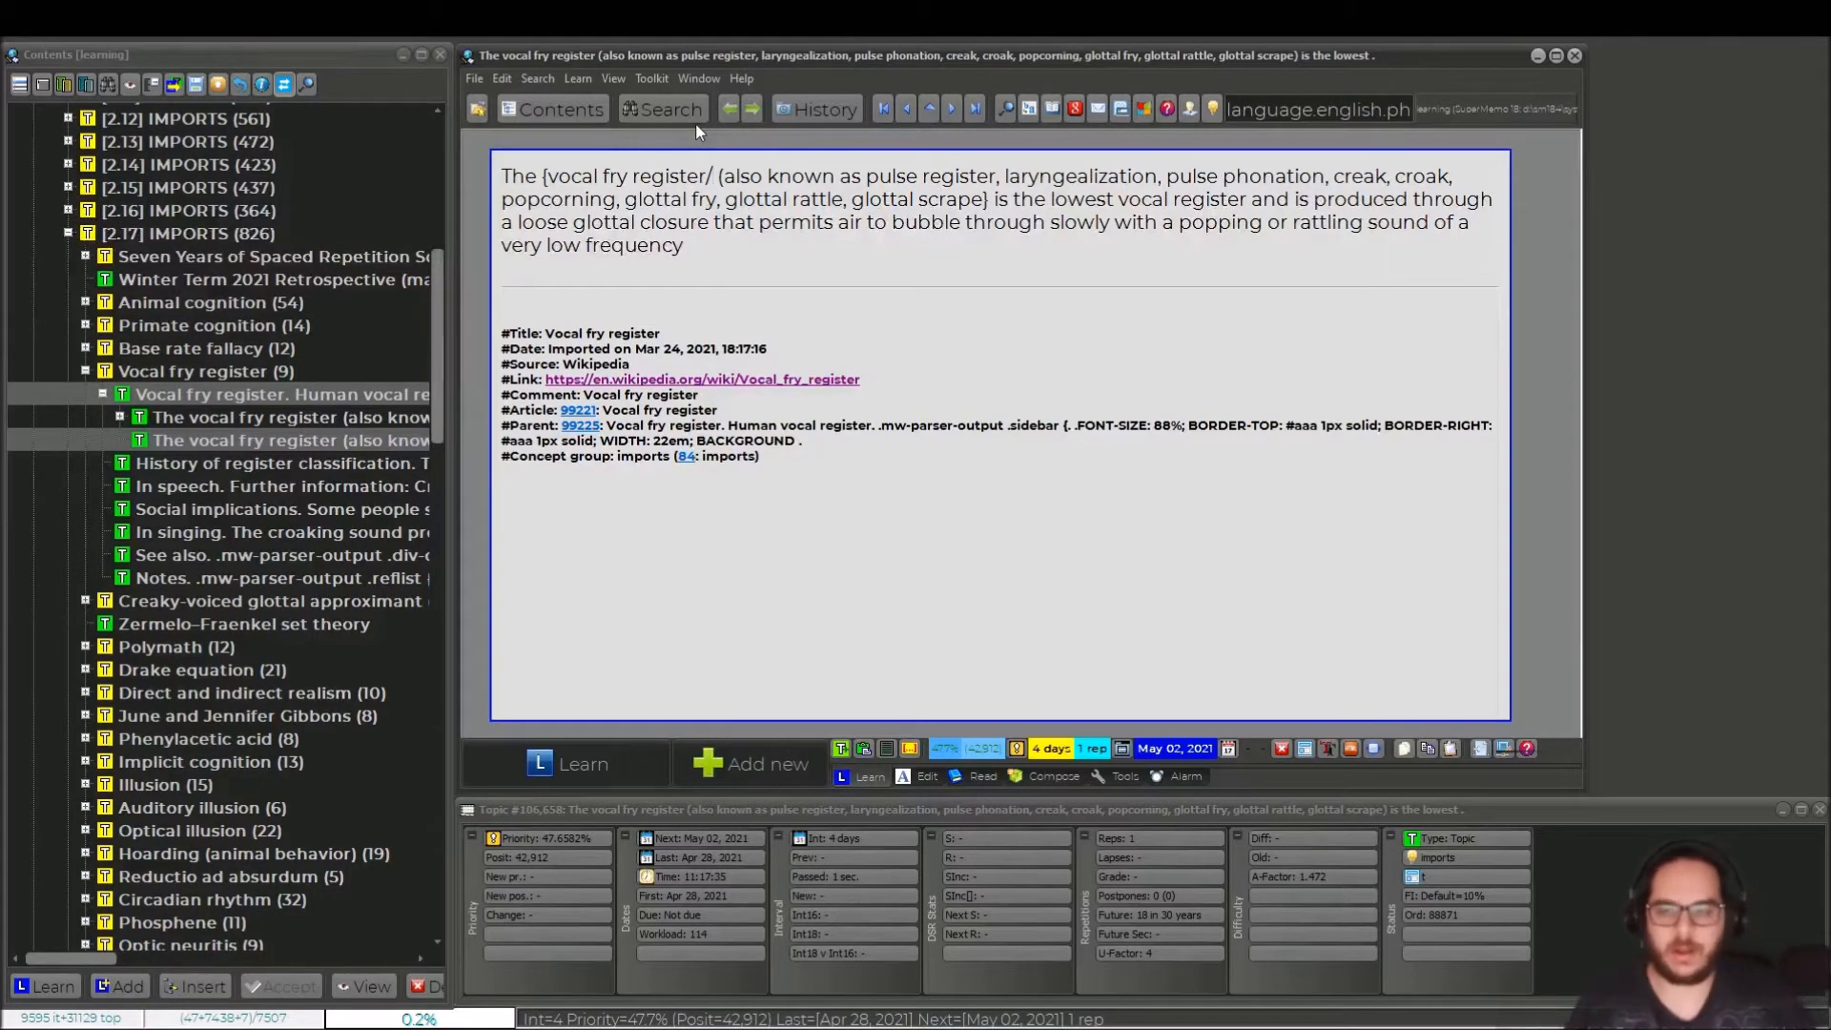
key("Delete")
key("Delete")
key("ctrl+Delete")
key("ctrl+Delete")
key("ctrl+Delete")
- Replace the comma separators between the names from "pulse register" through "popcorning" with slashes
key("ctrl+Right")
key("ctrl+Right")
key("Delete")
key("Delete")
type("/")
key("Right")
key("Right")
key("Right")
key("Right")
key("Right")
key("Right")
key("ctrl+Right")
key("Delete")
key("Delete")
type("/")
key("ctrl+Right")
key("ctrl+Right")
key("Delete")
key("Delete")
type("/")
key("ctrl+Right")
key("Delete")
key("Delete")
type("/")
key("ctrl+Right")
key("Delete")
key("Delete")
type("/")
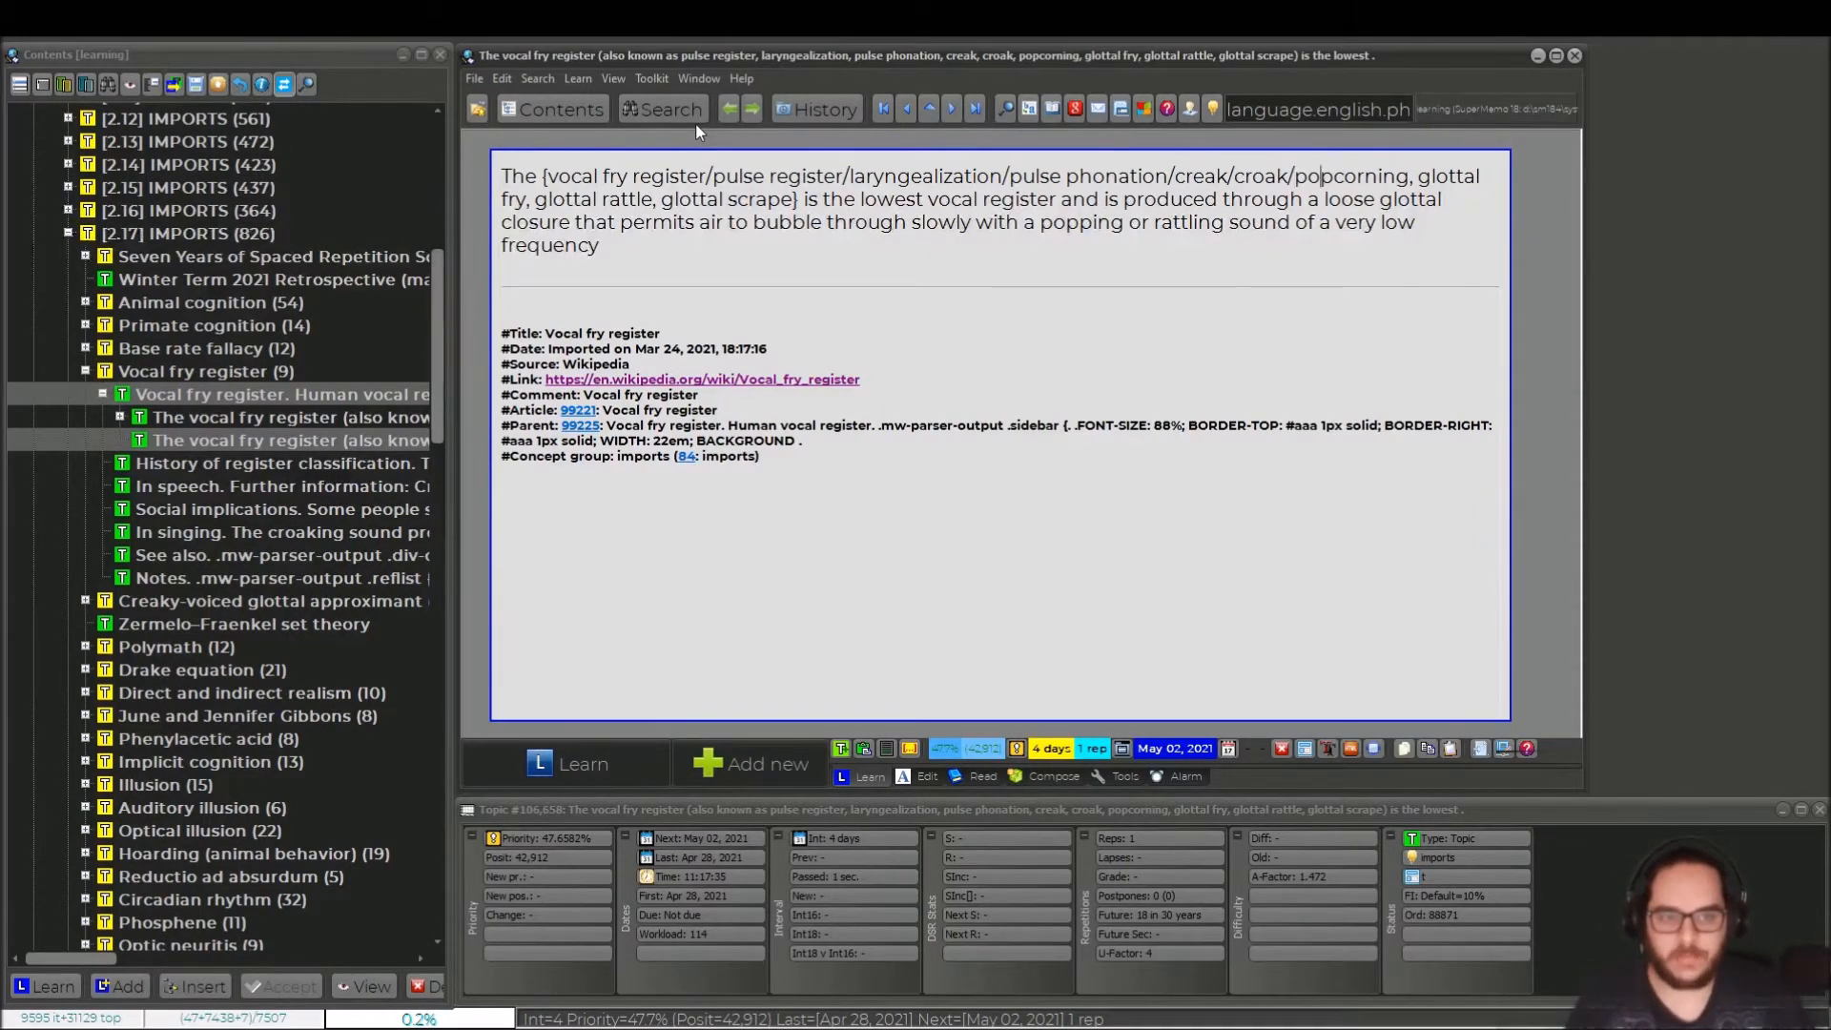
- Replace the remaining comma separators between "popcorning", "glottal fry", "glottal rattle" and "glottal scrape" with slashes
key("ctrl+Right")
key("Delete")
key("Delete")
type("/")
key("ctrl+Right")
key("ctrl+Right")
key("Delete")
key("Delete")
type("/")
key("ctrl+Right")
key("Delete")
key("Delete")
type("/")
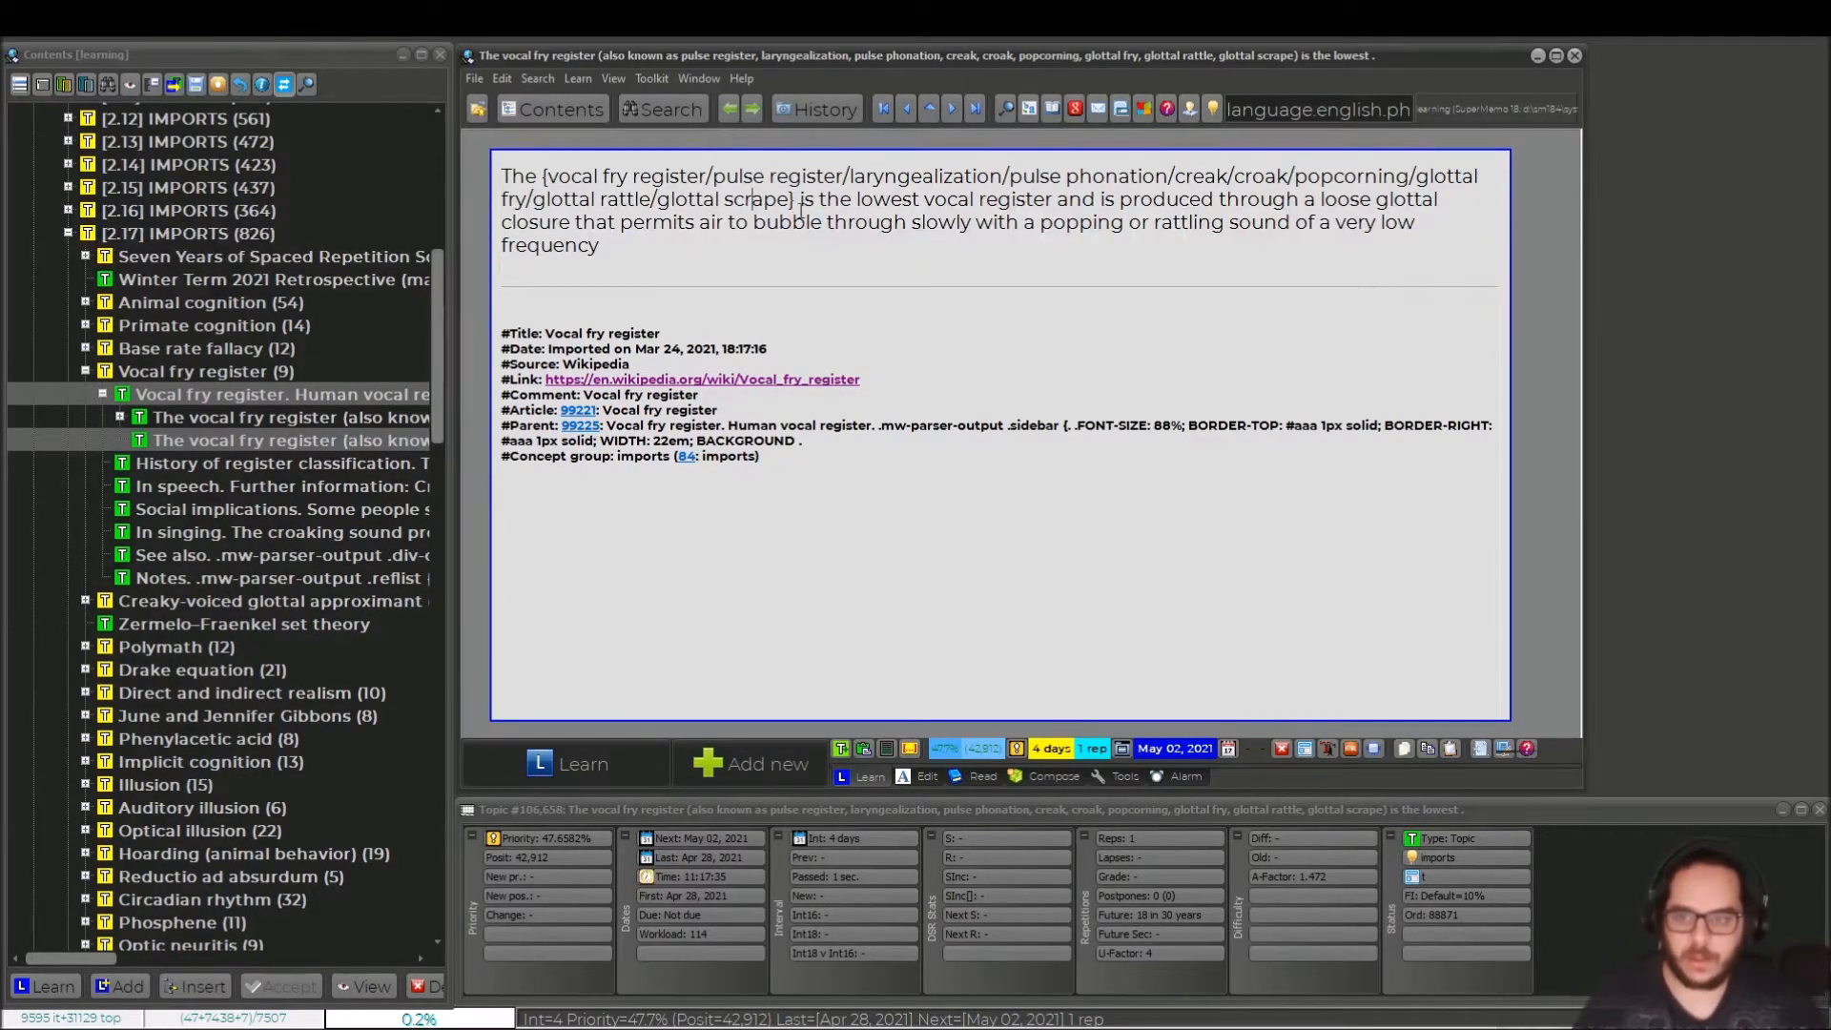
left_click_drag(575, 179, 675, 191)
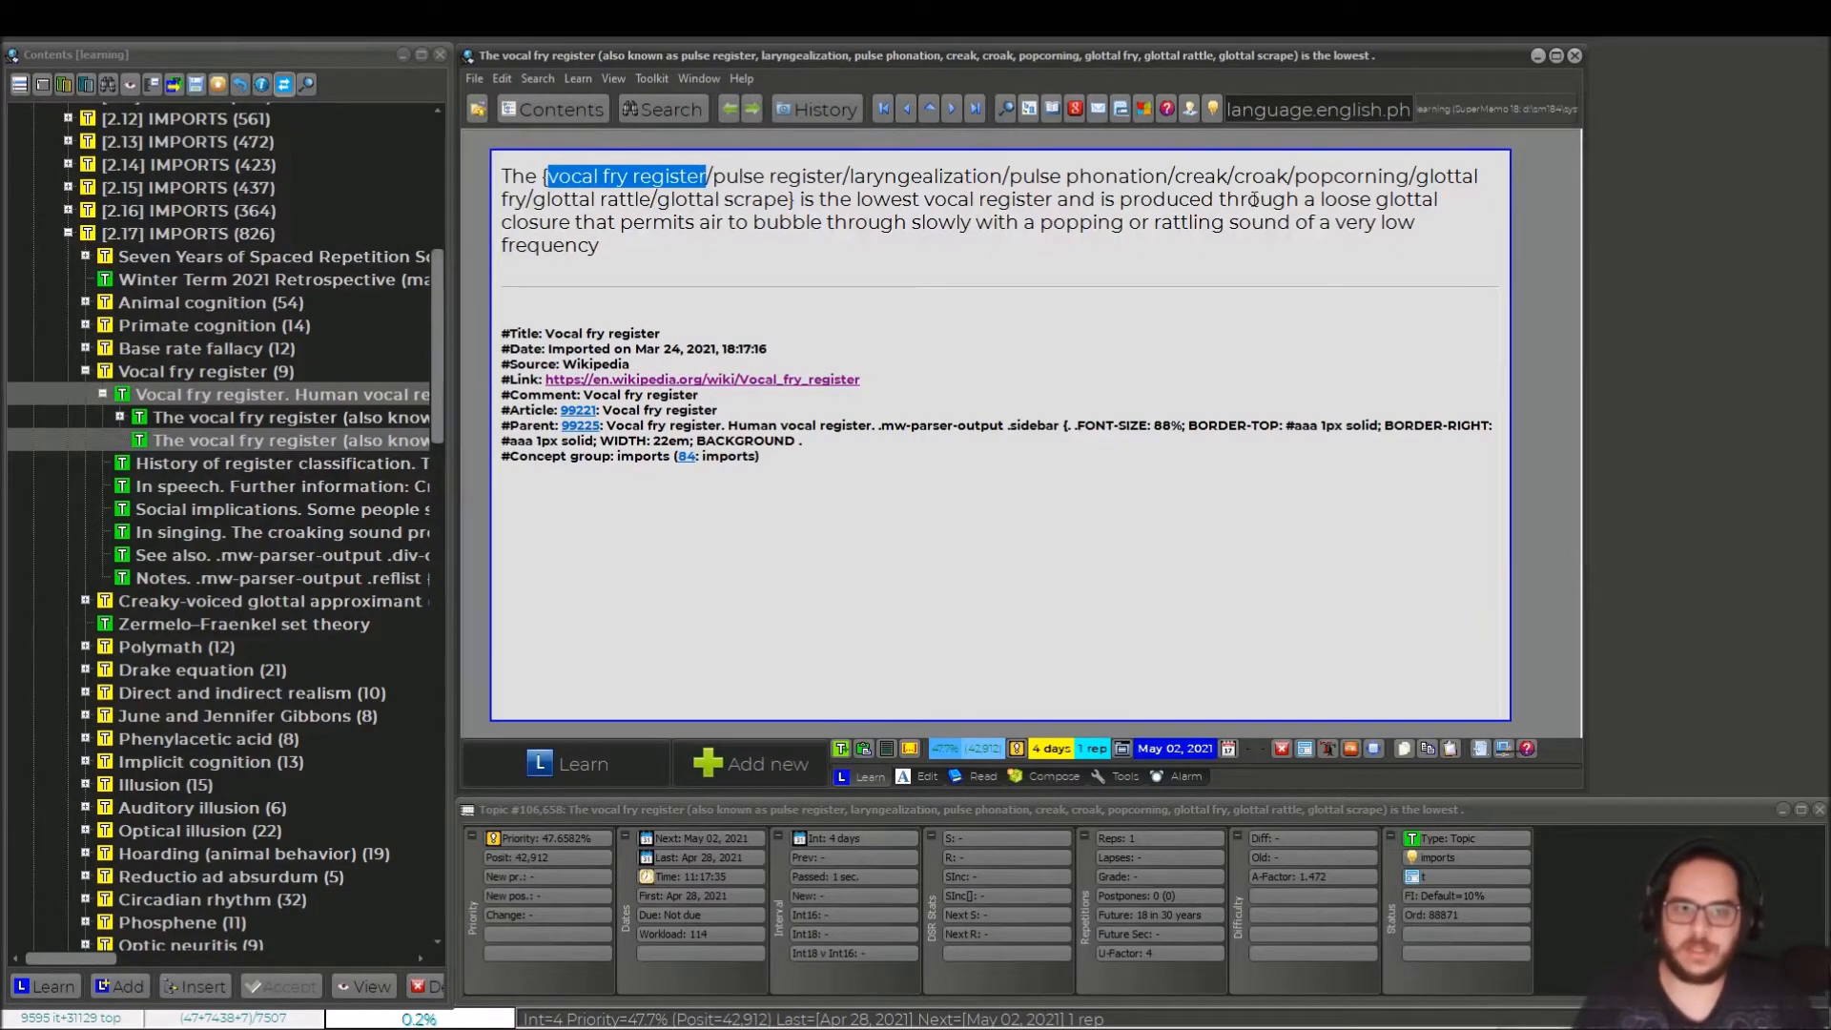
left_click(817, 198)
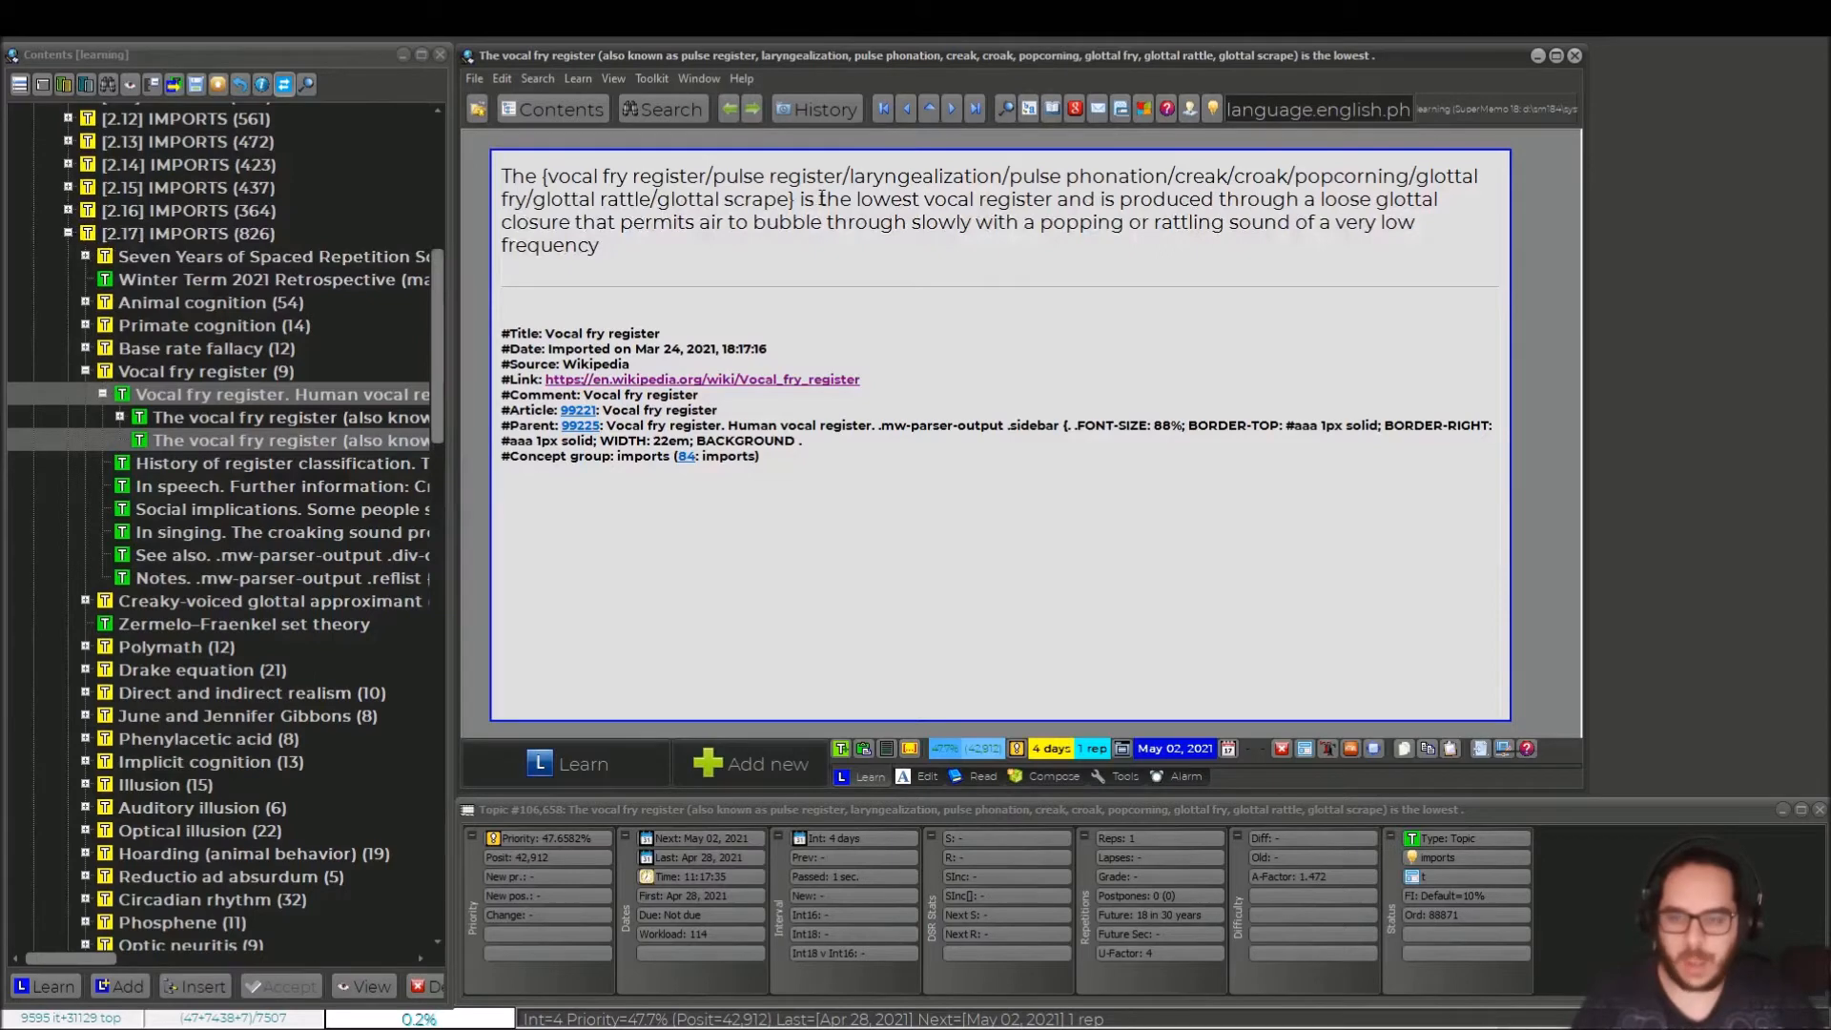
- Create a cloze from "the lowest vocal register" through "very low frequency" and open the resulting item
left_click_drag(822, 203, 667, 249)
key("alt+z")
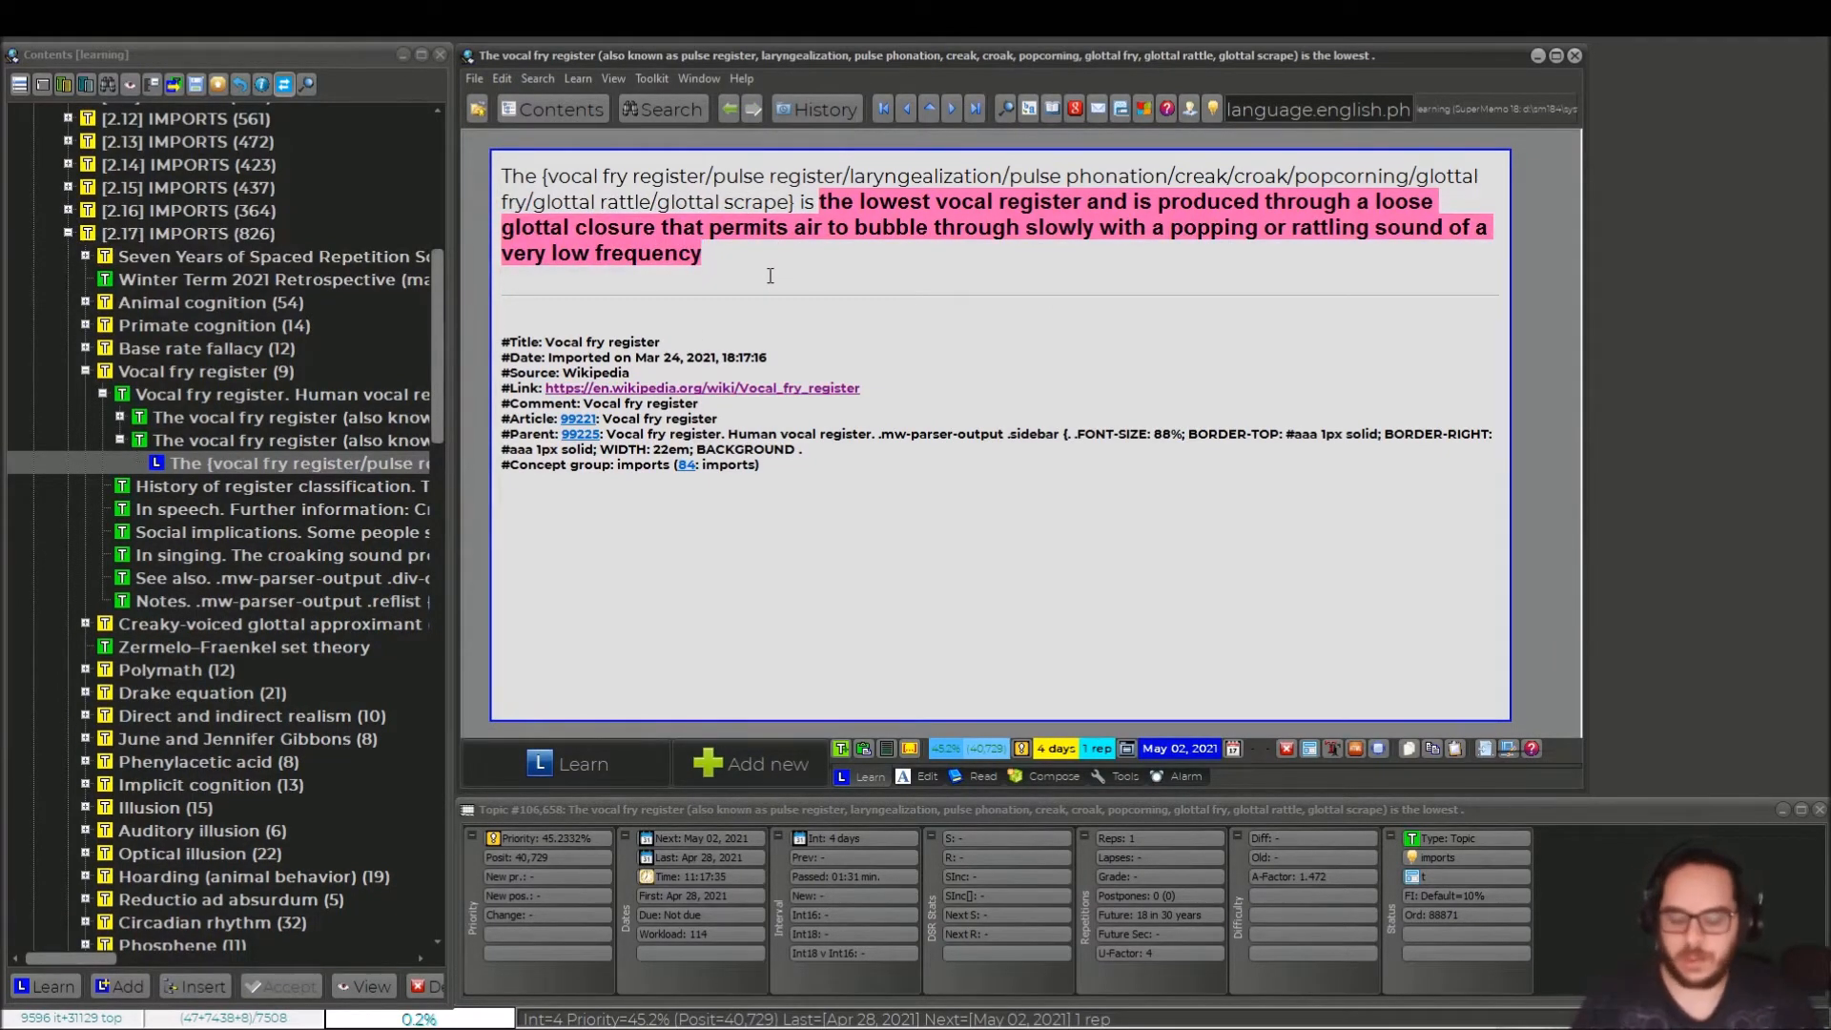
key("alt+Left")
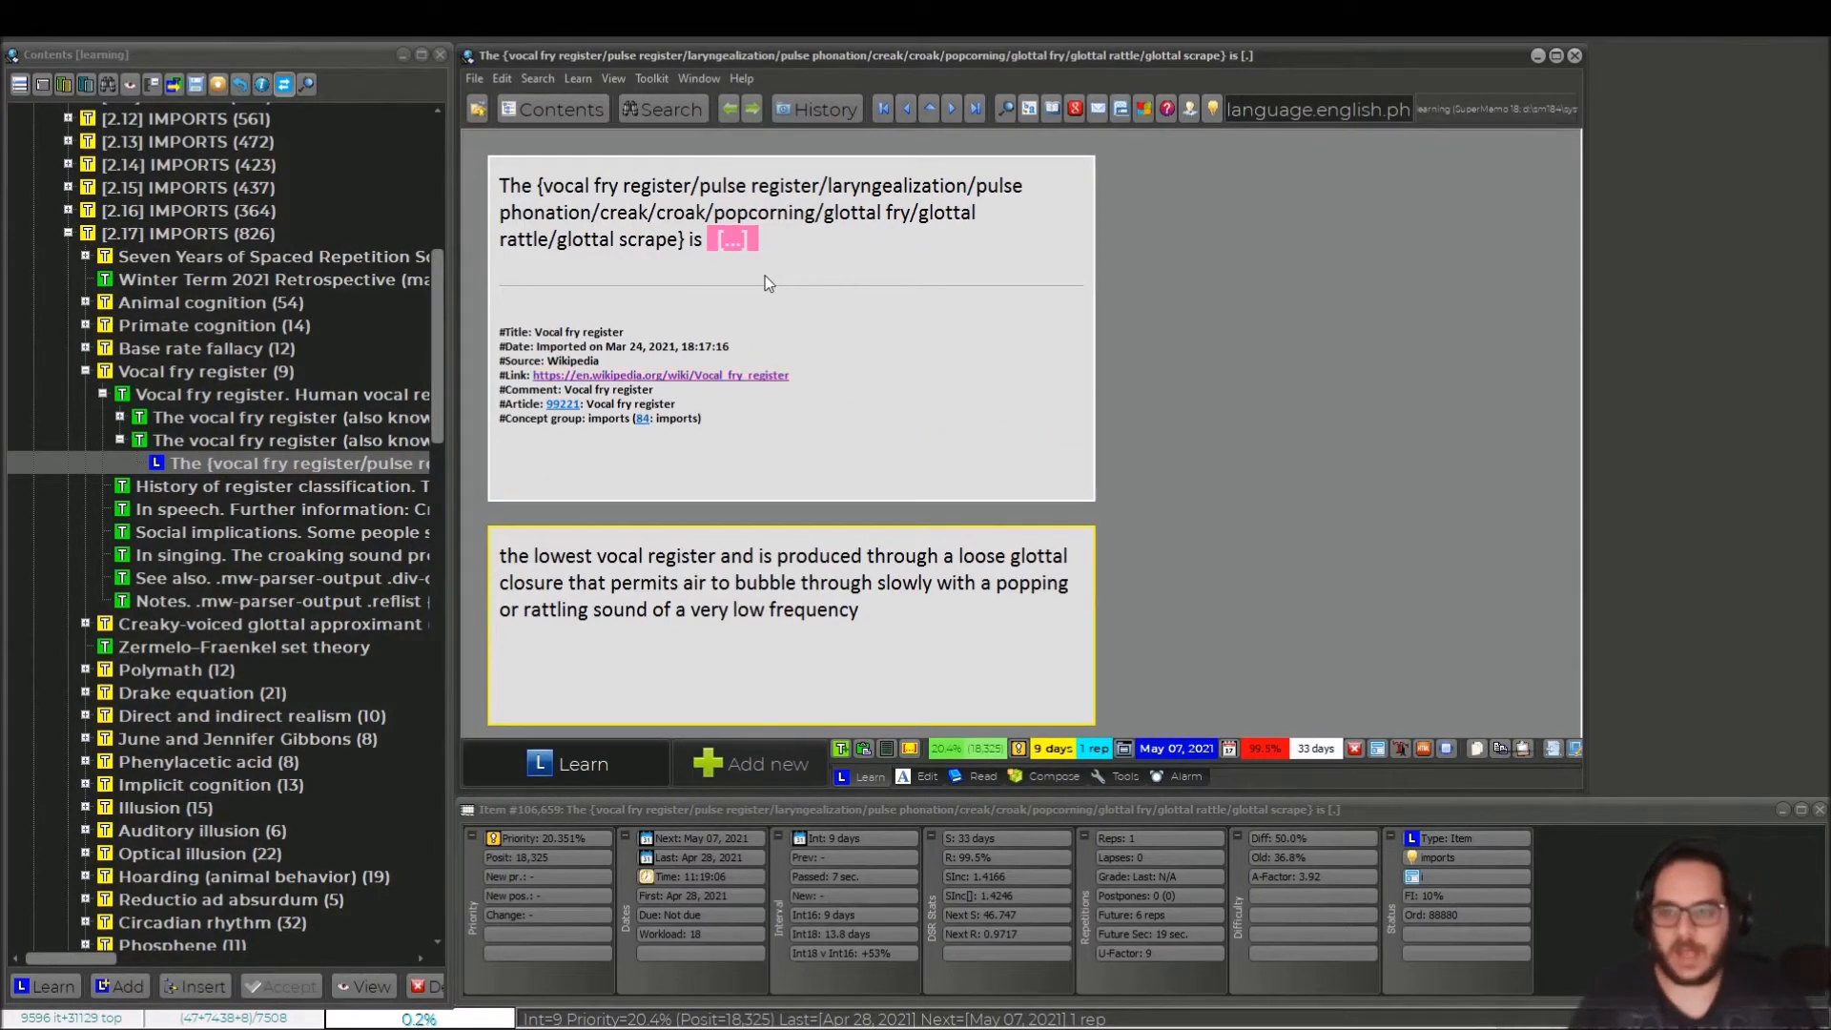
- Decompose the cloze item into one item for each slash-separated name, and dismiss the source item
right_click(788, 179)
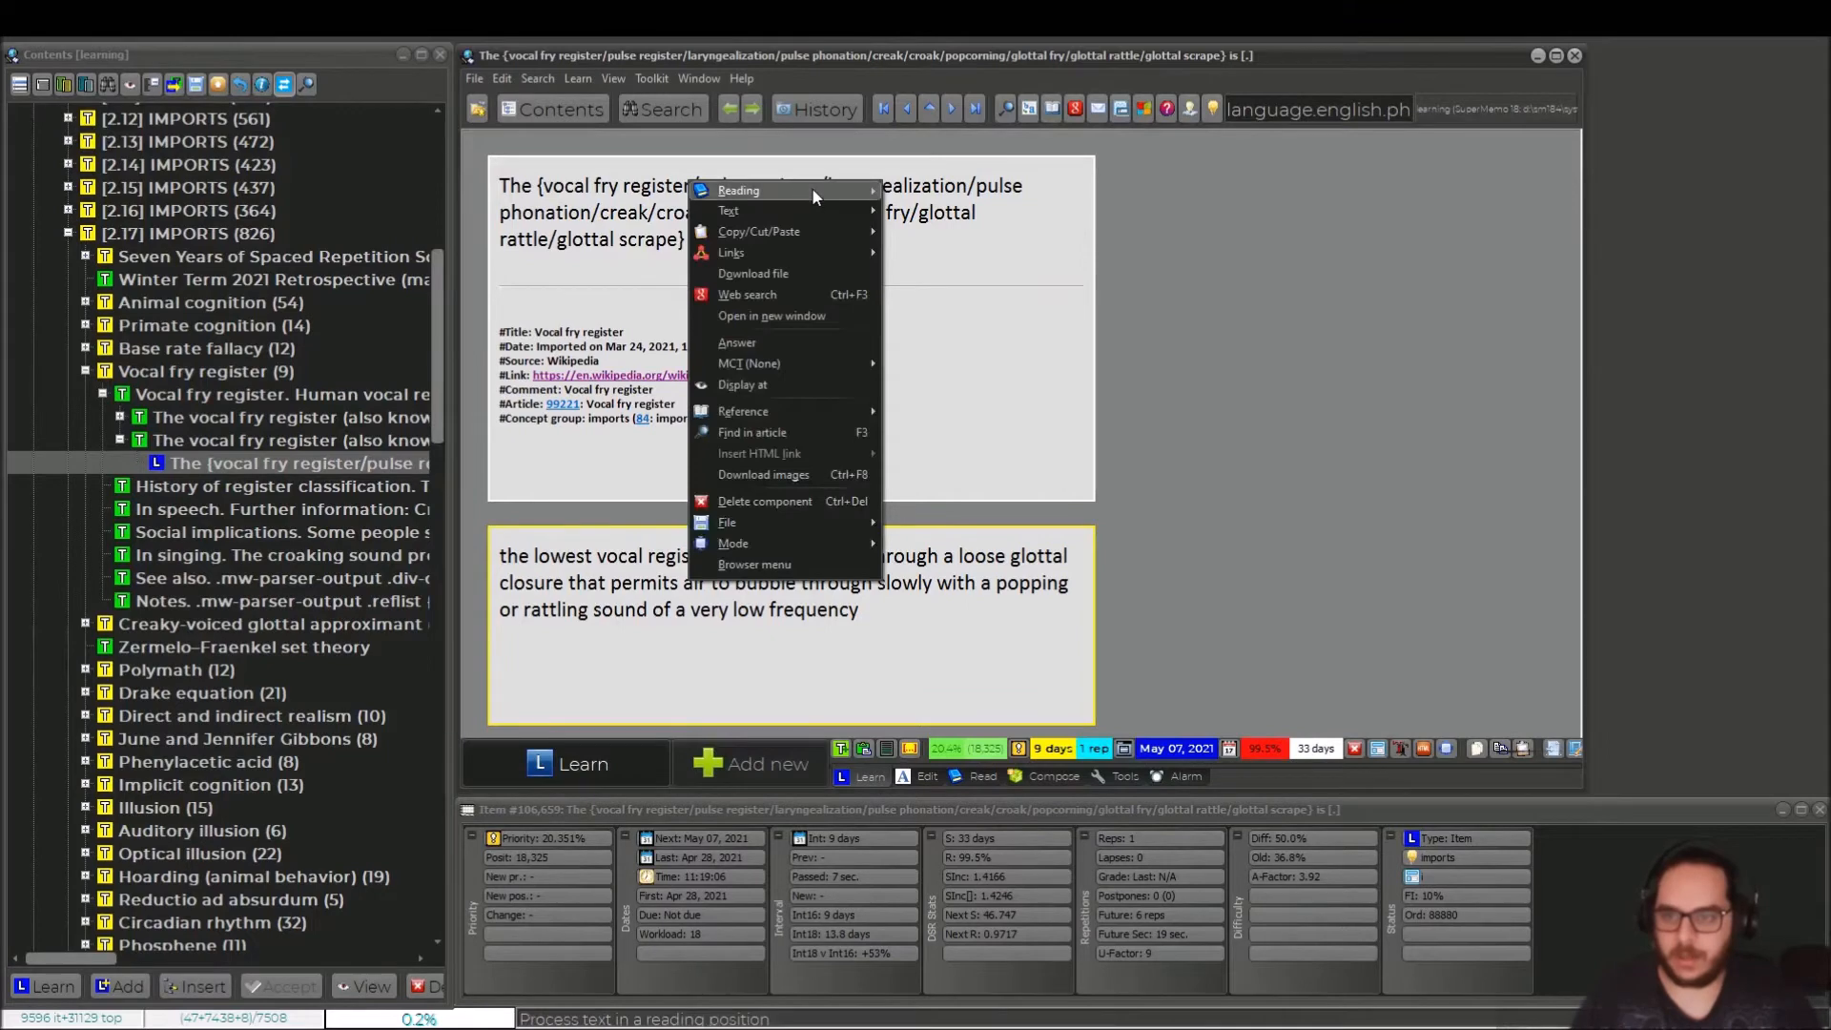
mouse_move(810, 187)
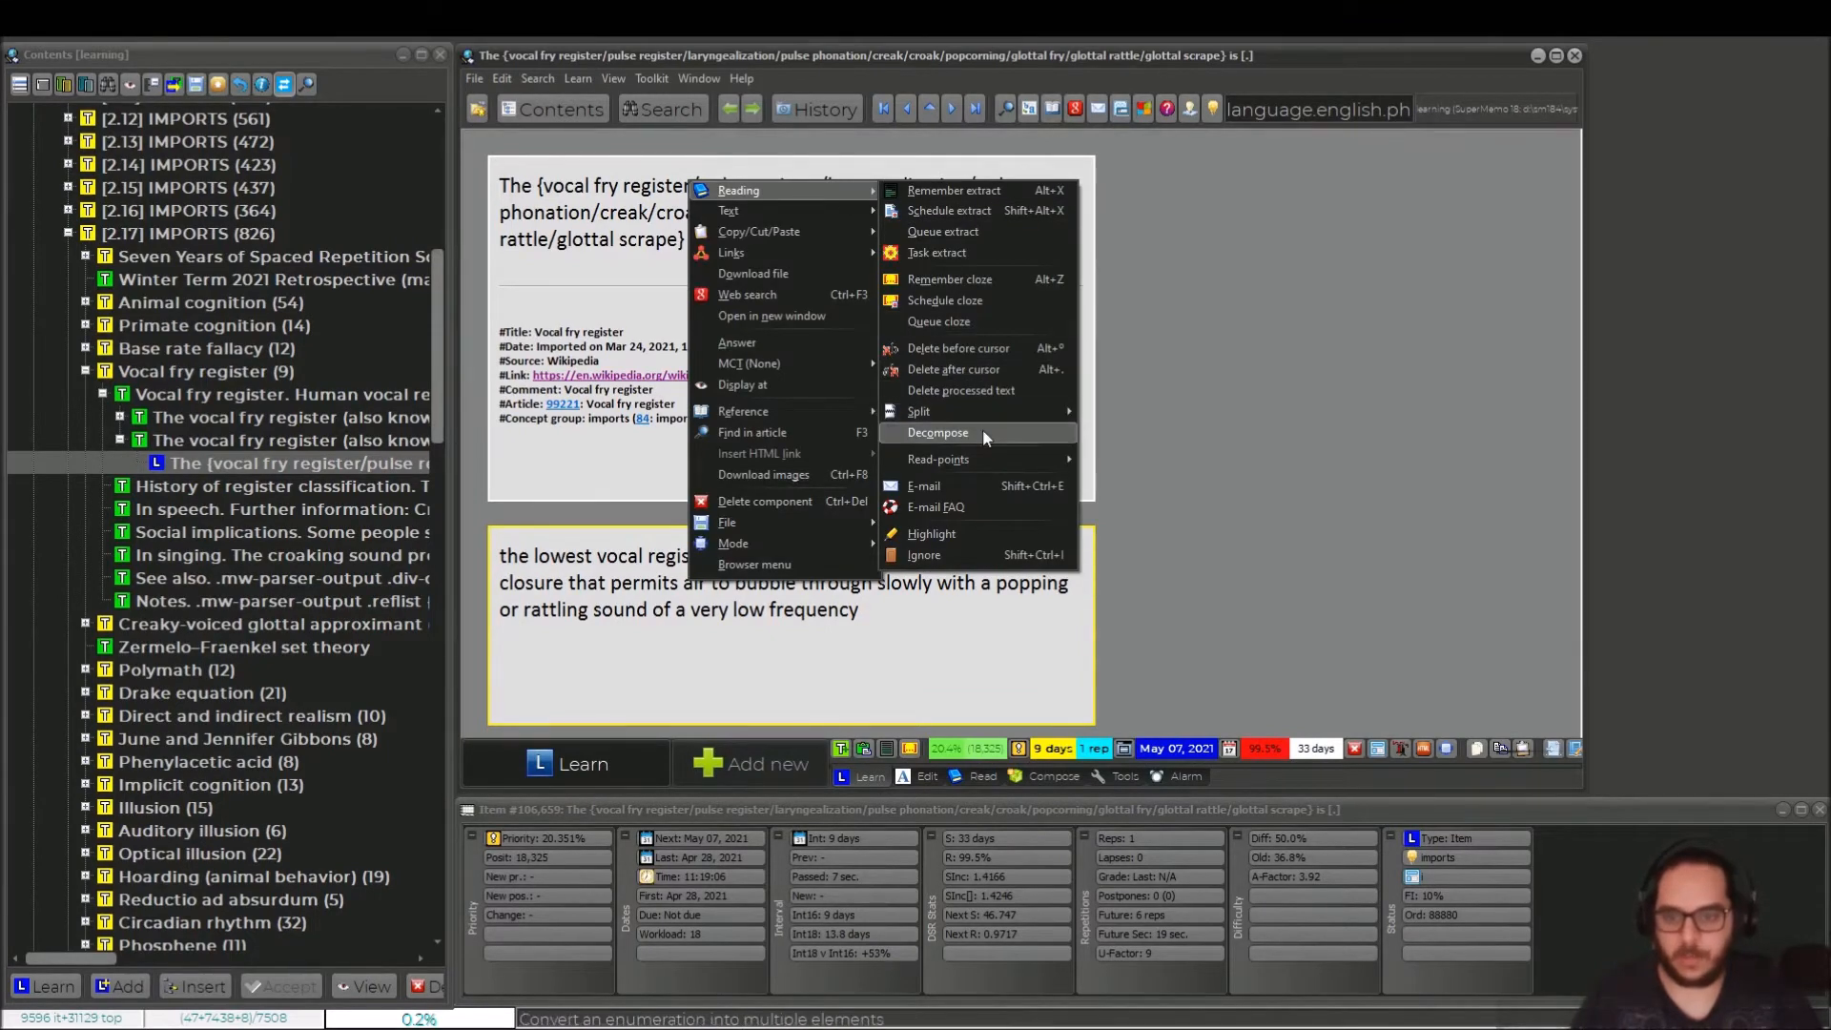
left_click(983, 430)
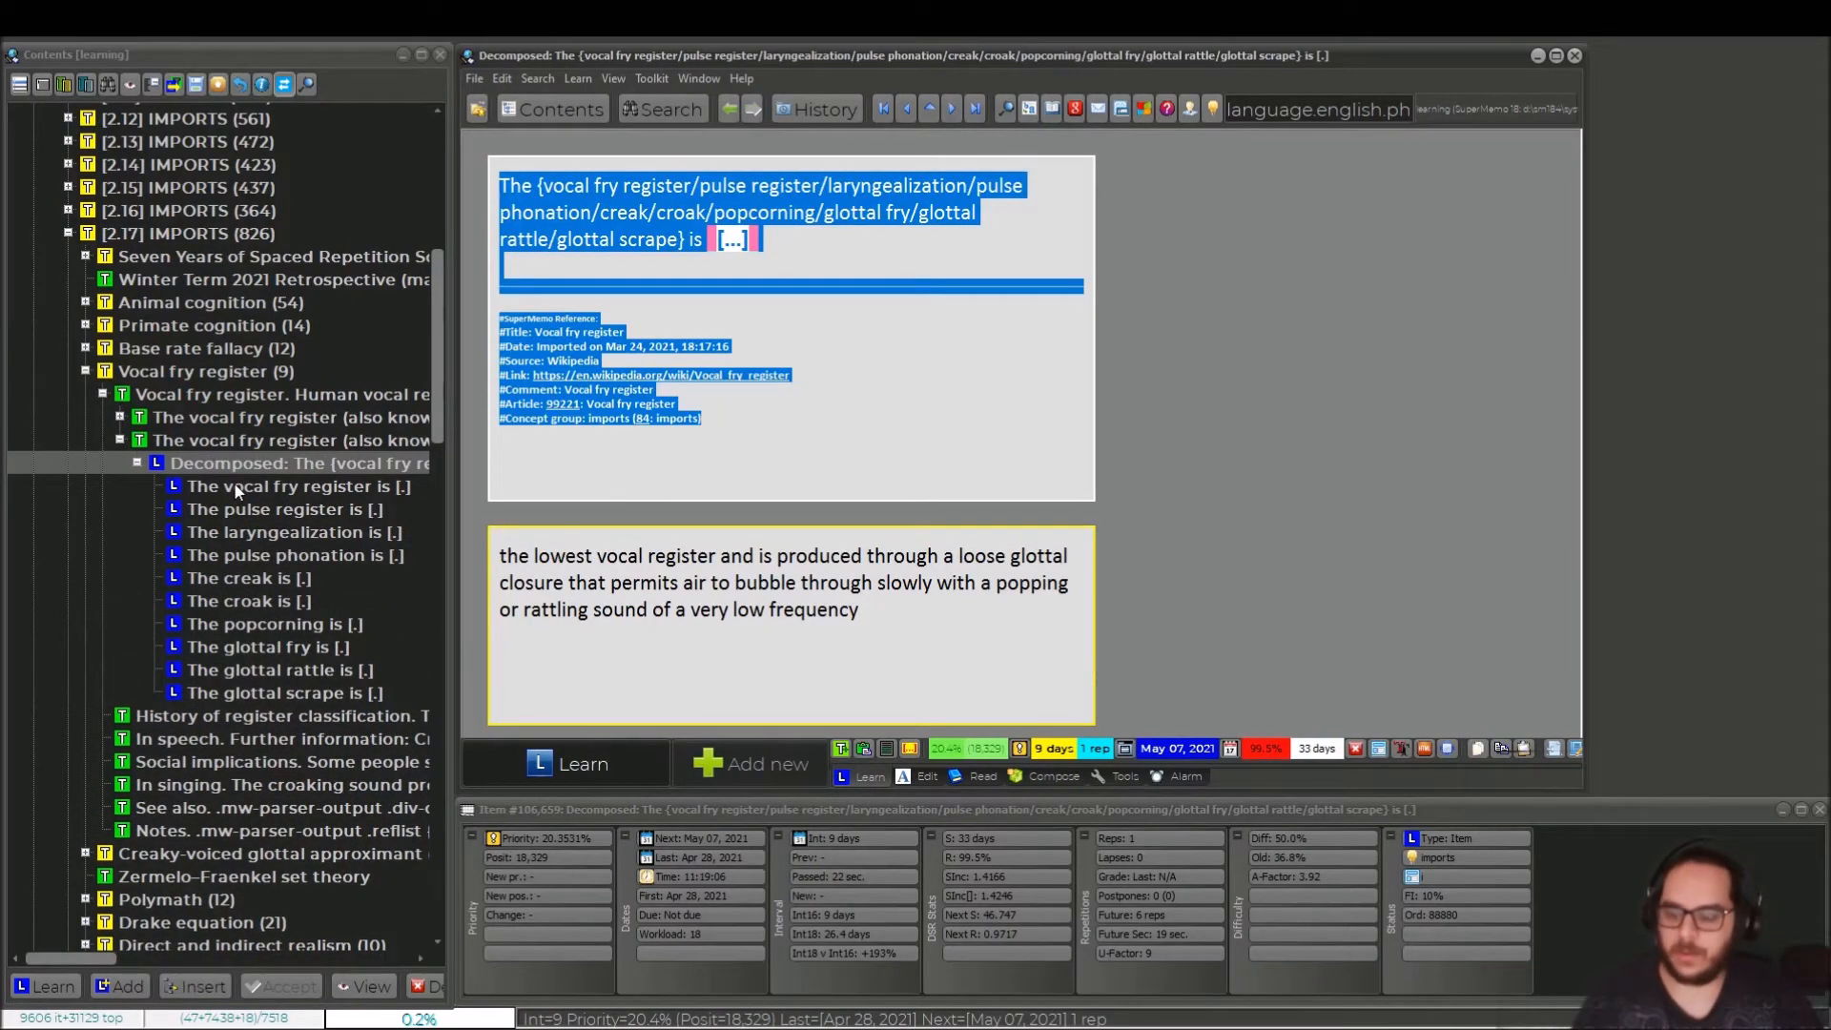
key("Escape")
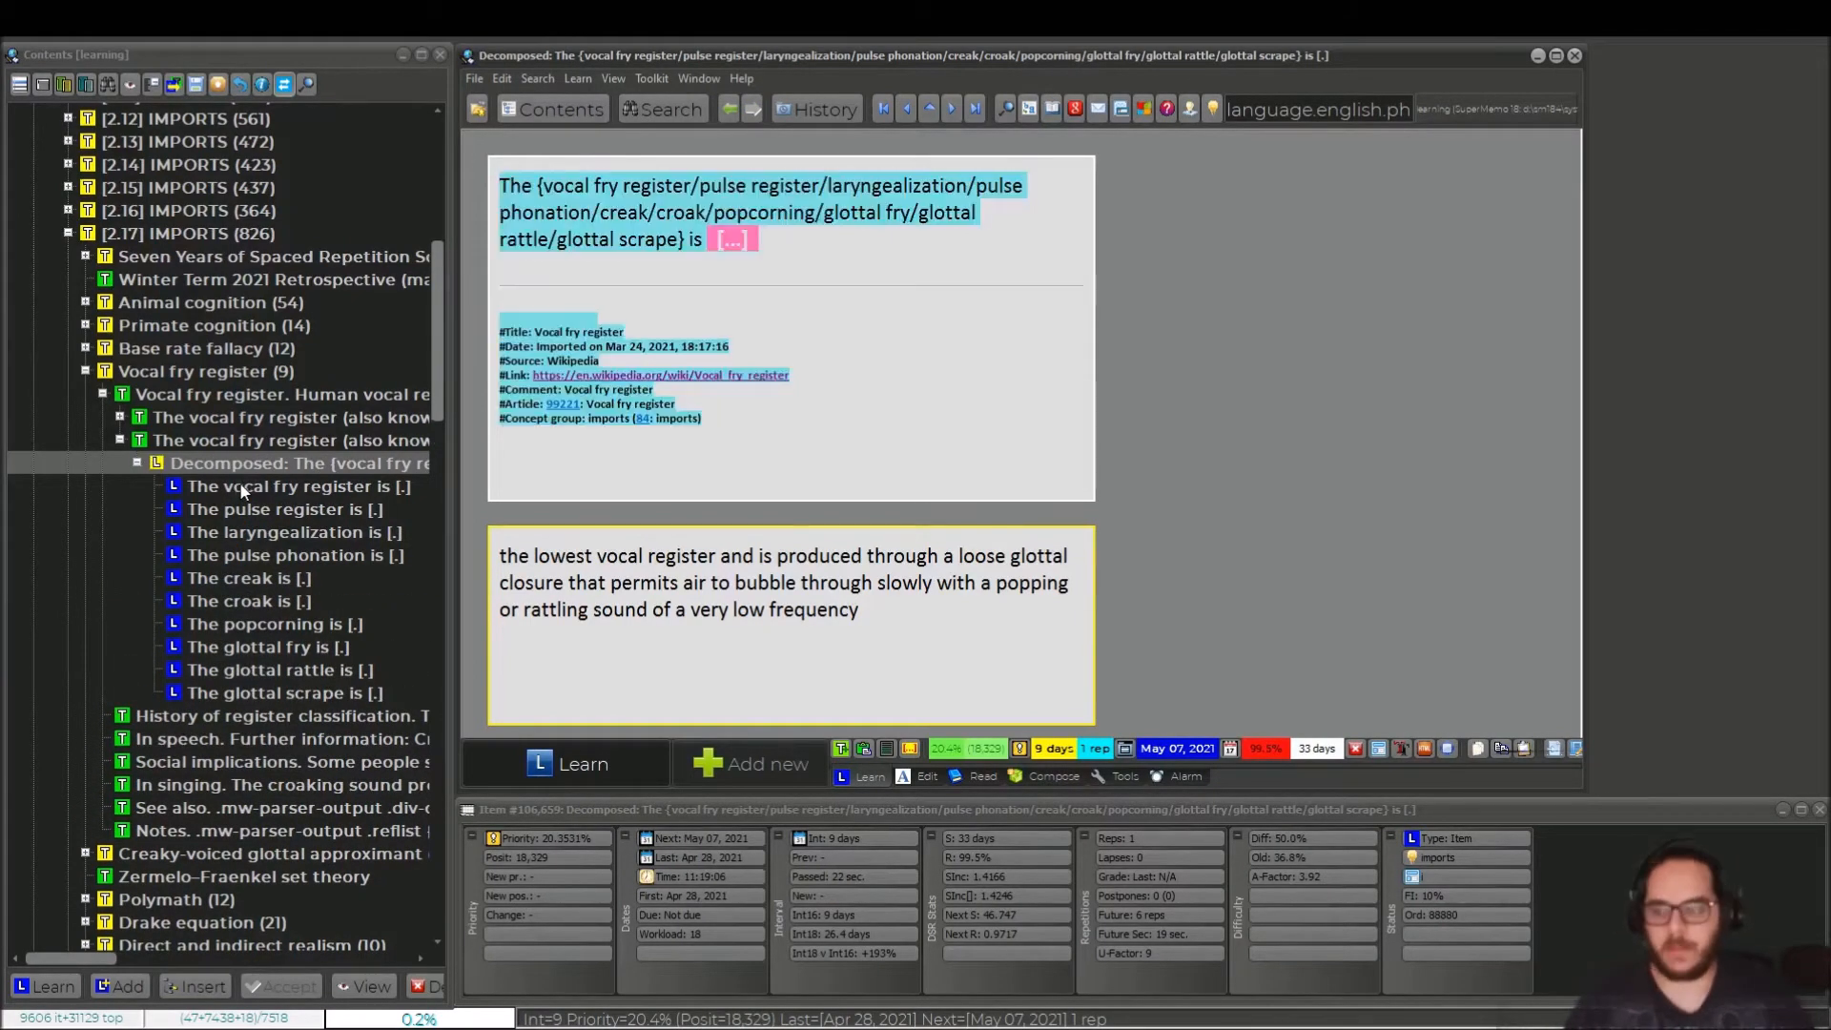
key("ctrl+d")
- Look through the decomposed items one by one, from "The vocal fry register is" to "The glottal scrape is"
left_click(285, 488)
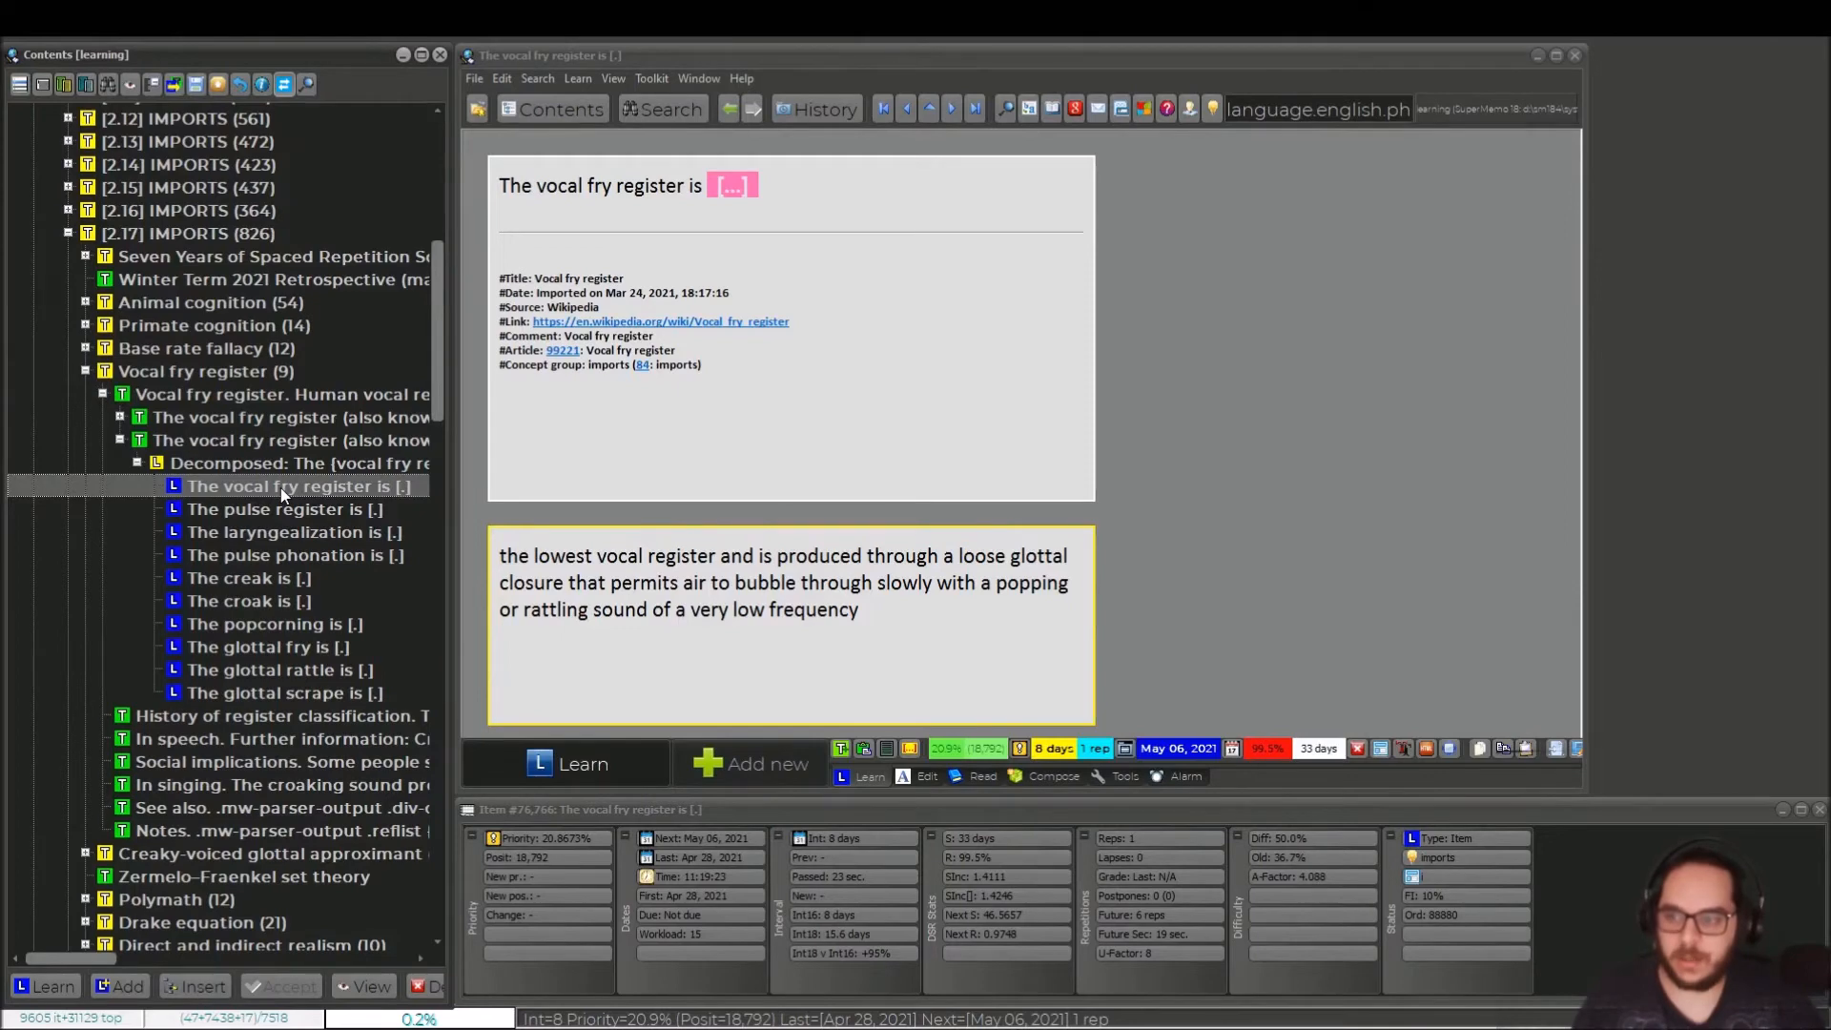
key("Down")
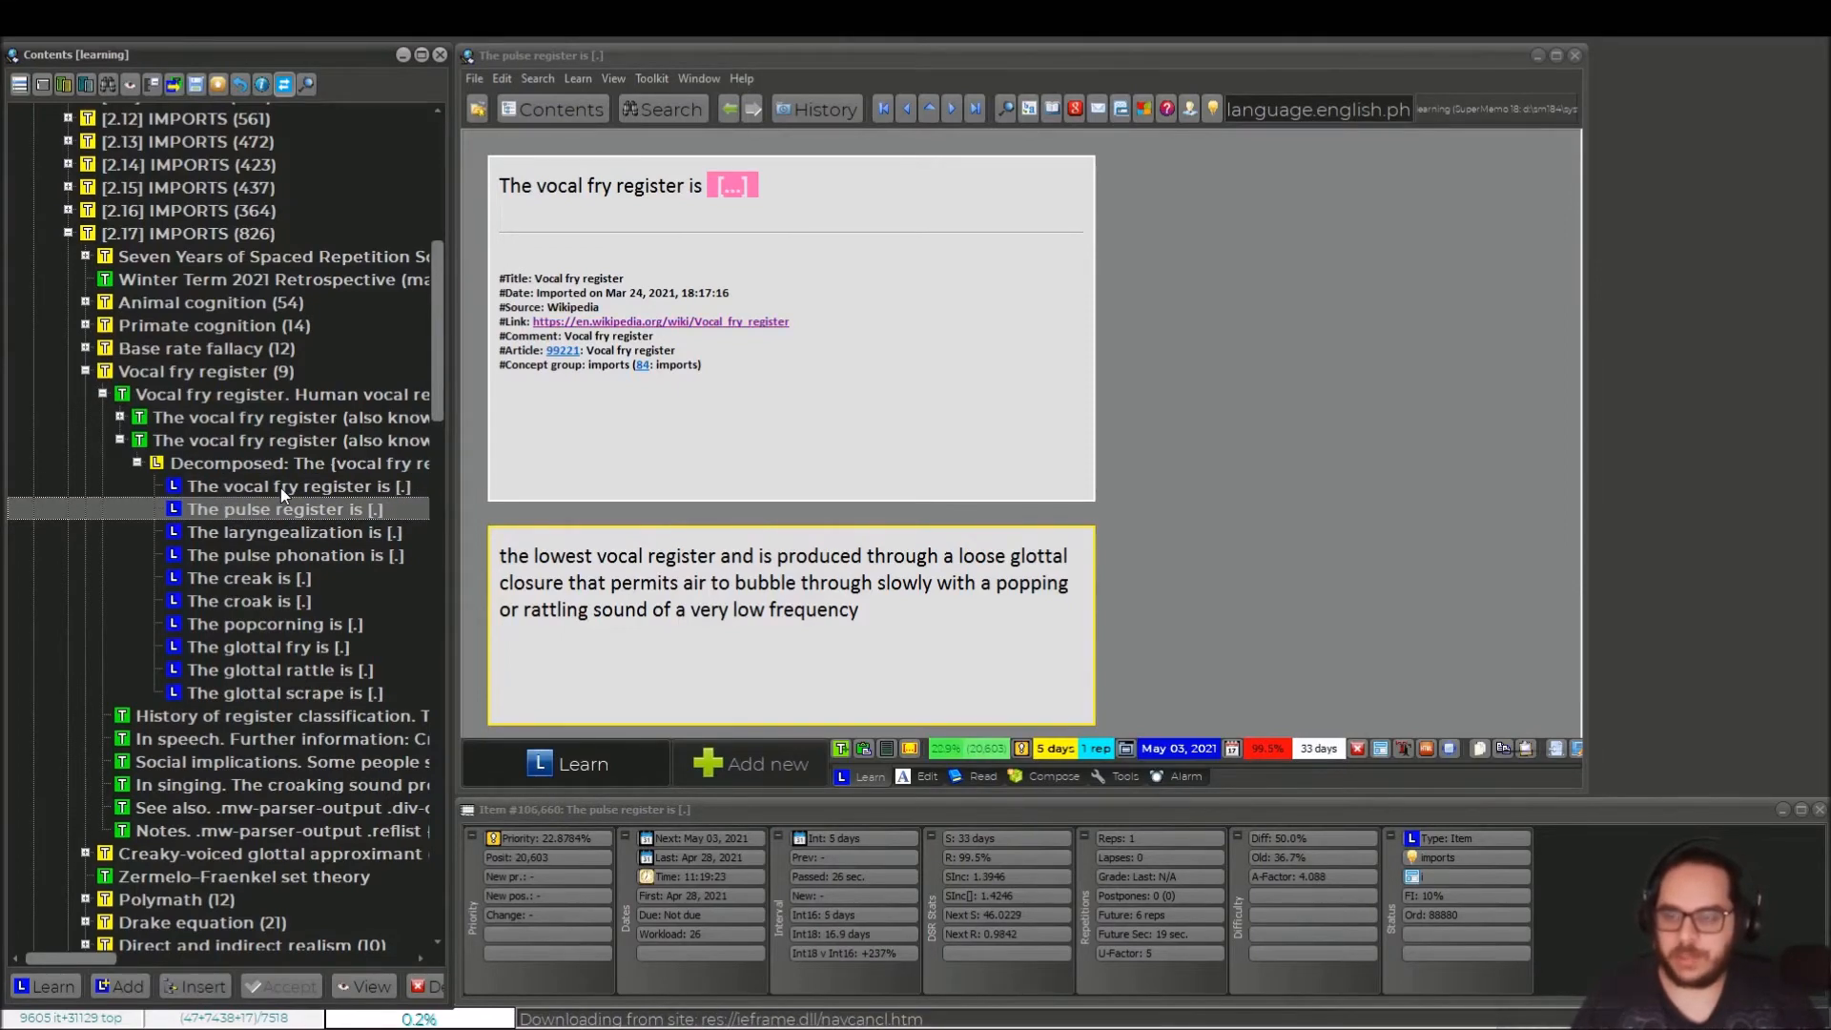
key("Down")
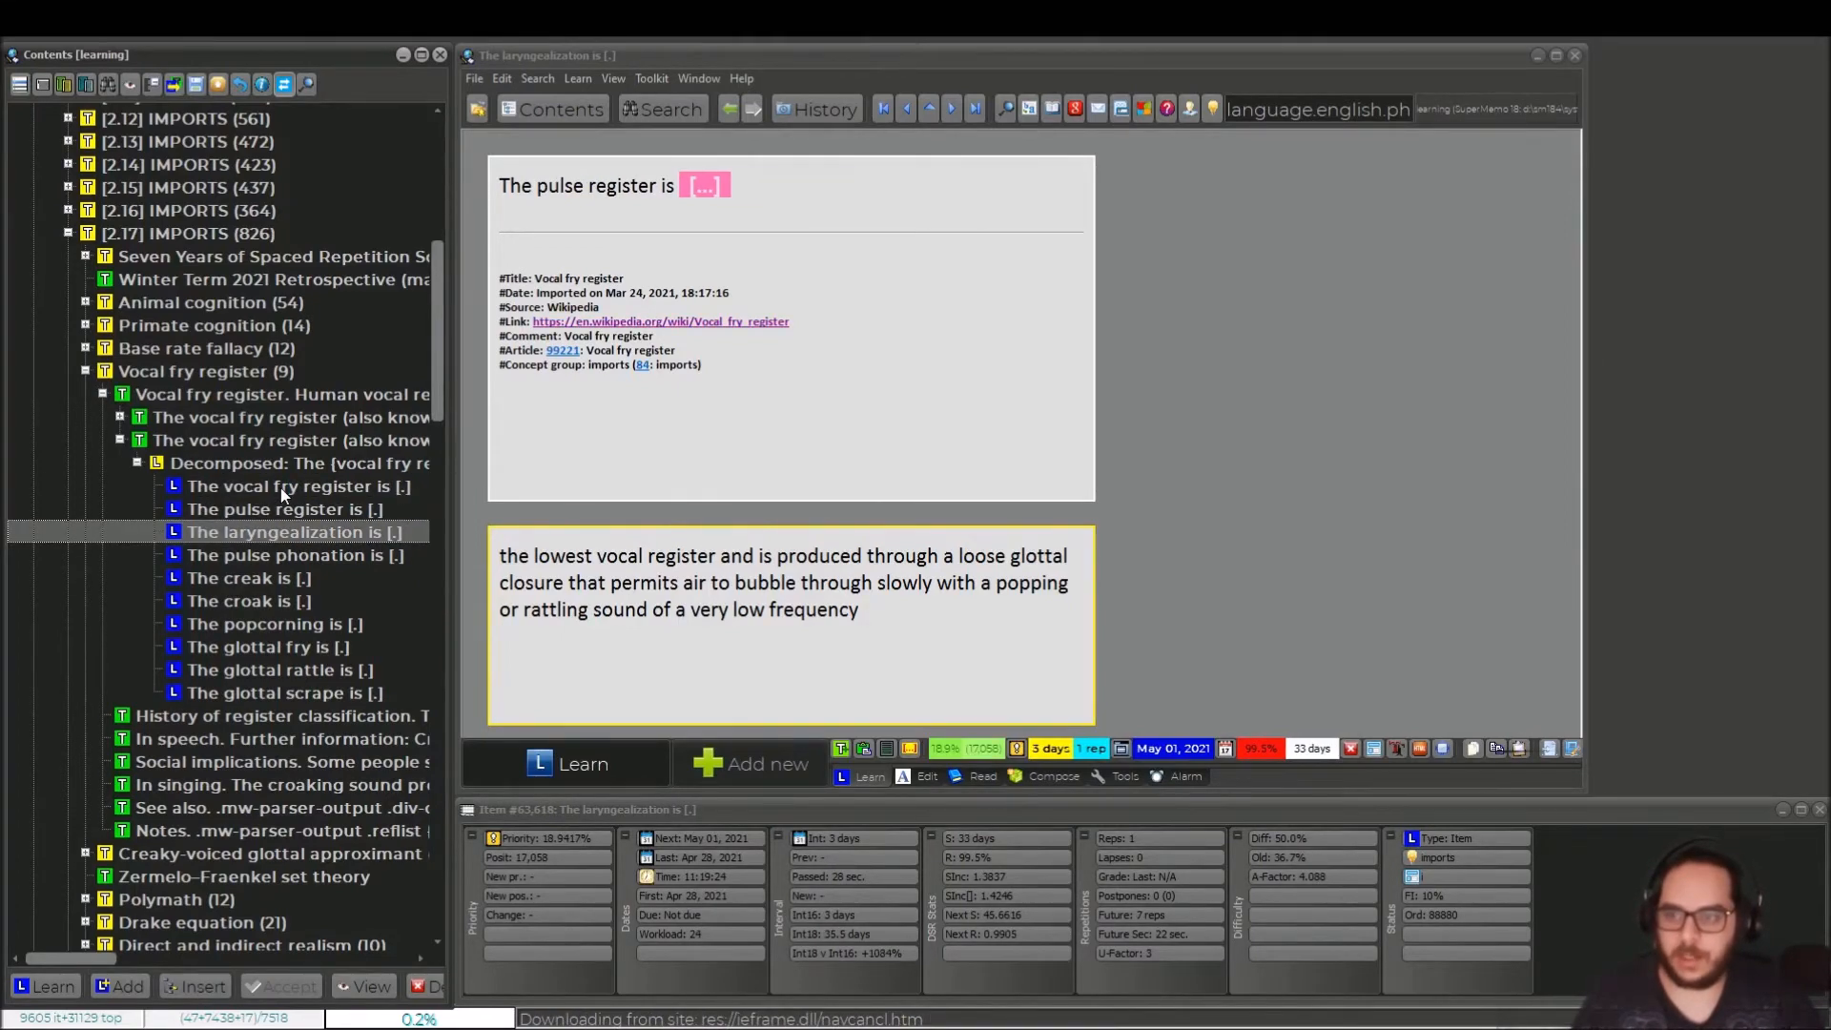
key("Down")
key("Down")
key("Down")
key("Down")
key("Down")
key("Down")
key("Down")
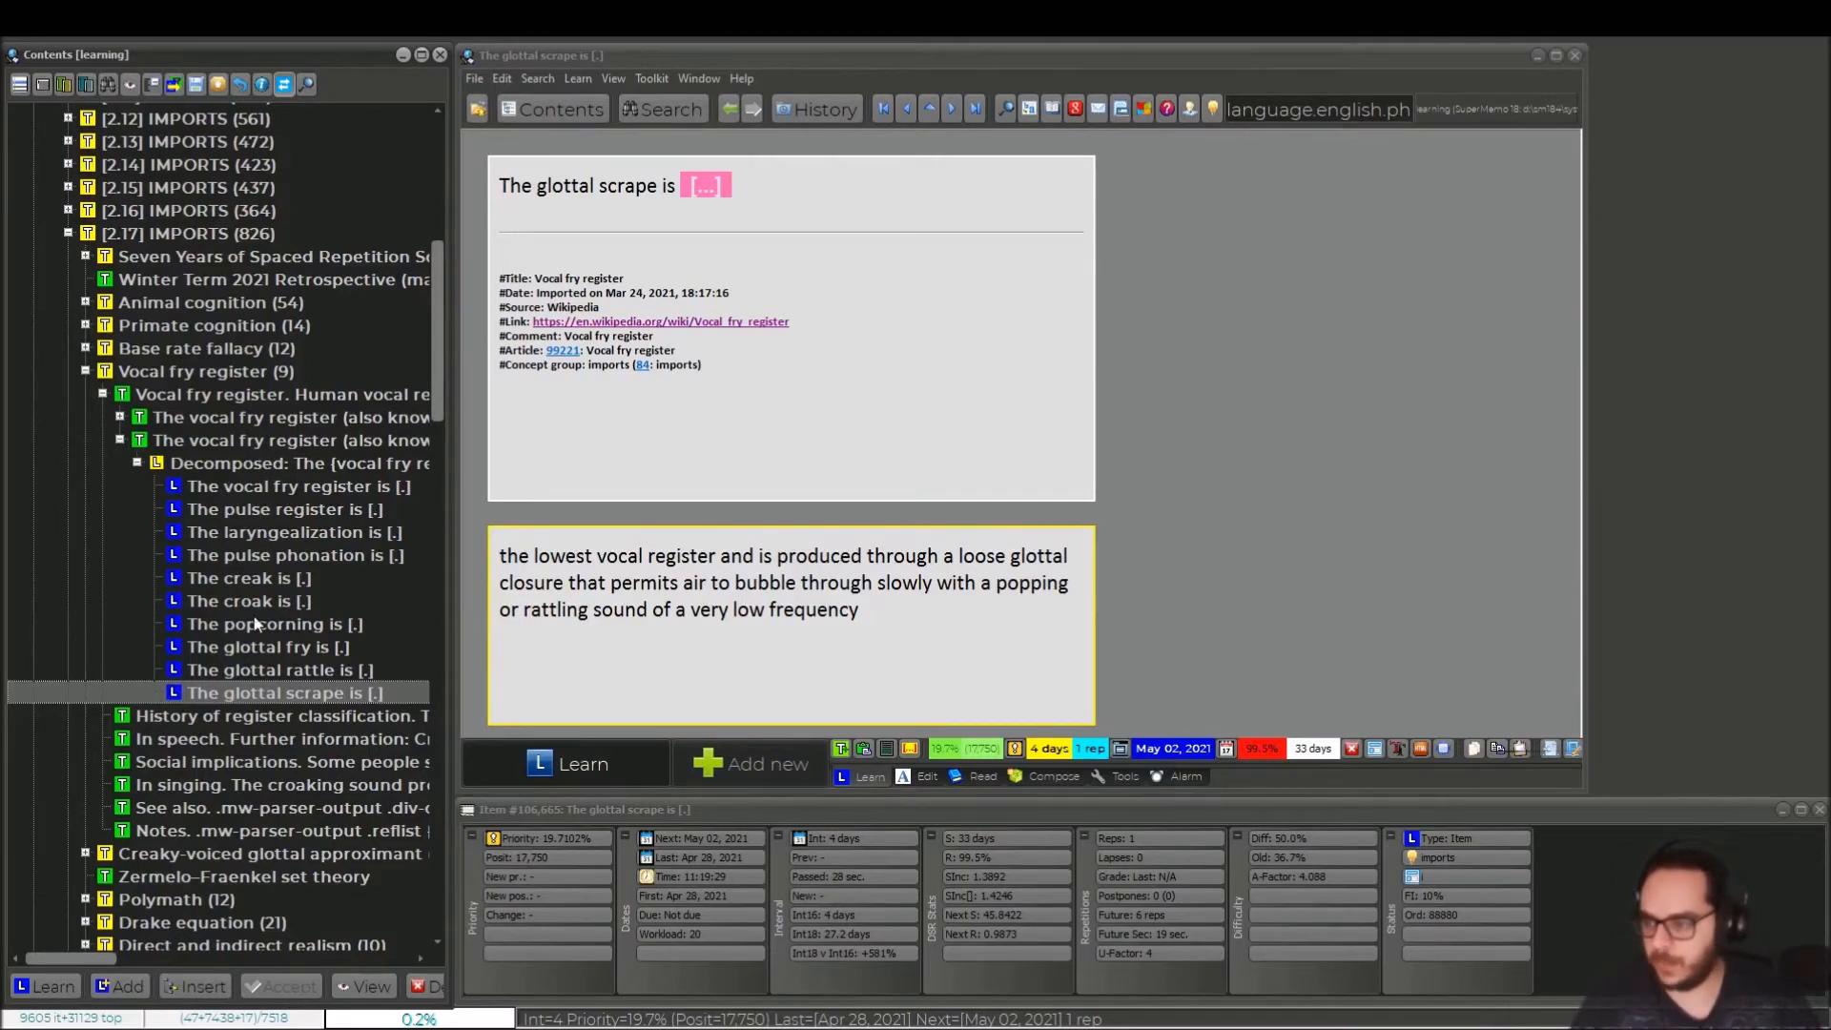
- Open the also-known-as item "pulse register" under the first extract and examine its question and answer texts
left_click(120, 418)
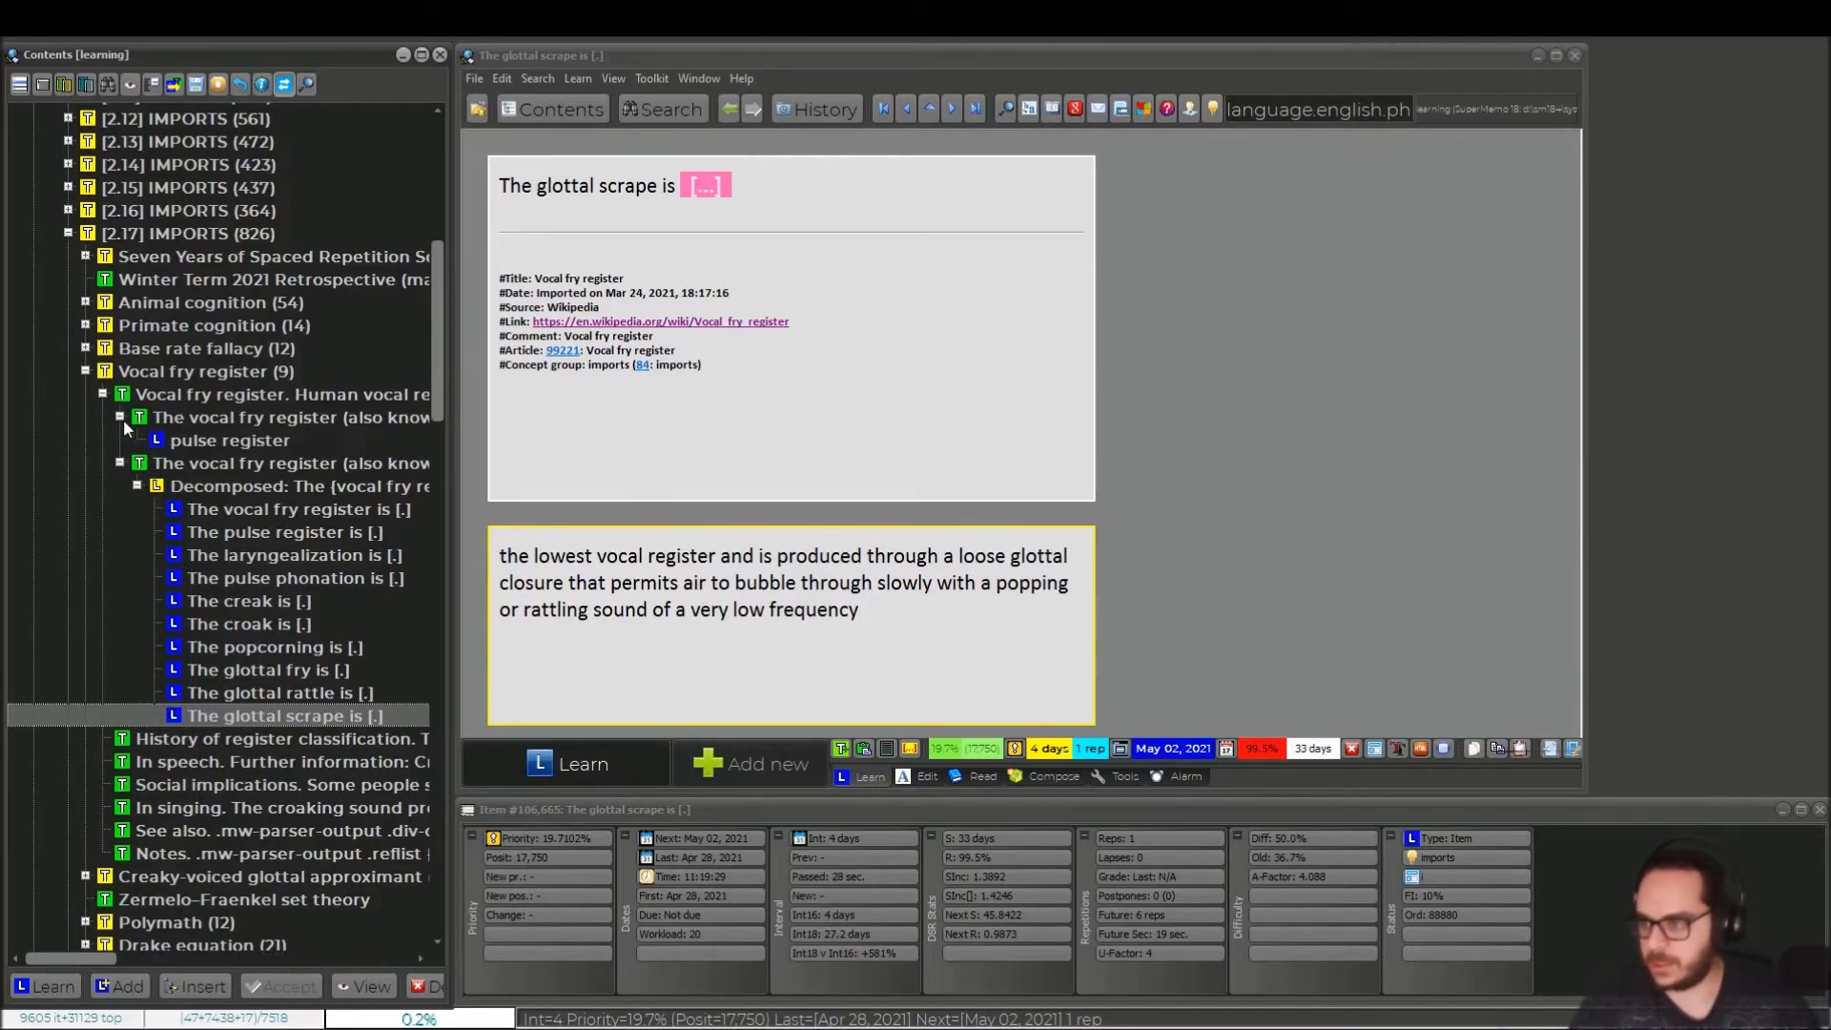
left_click(192, 444)
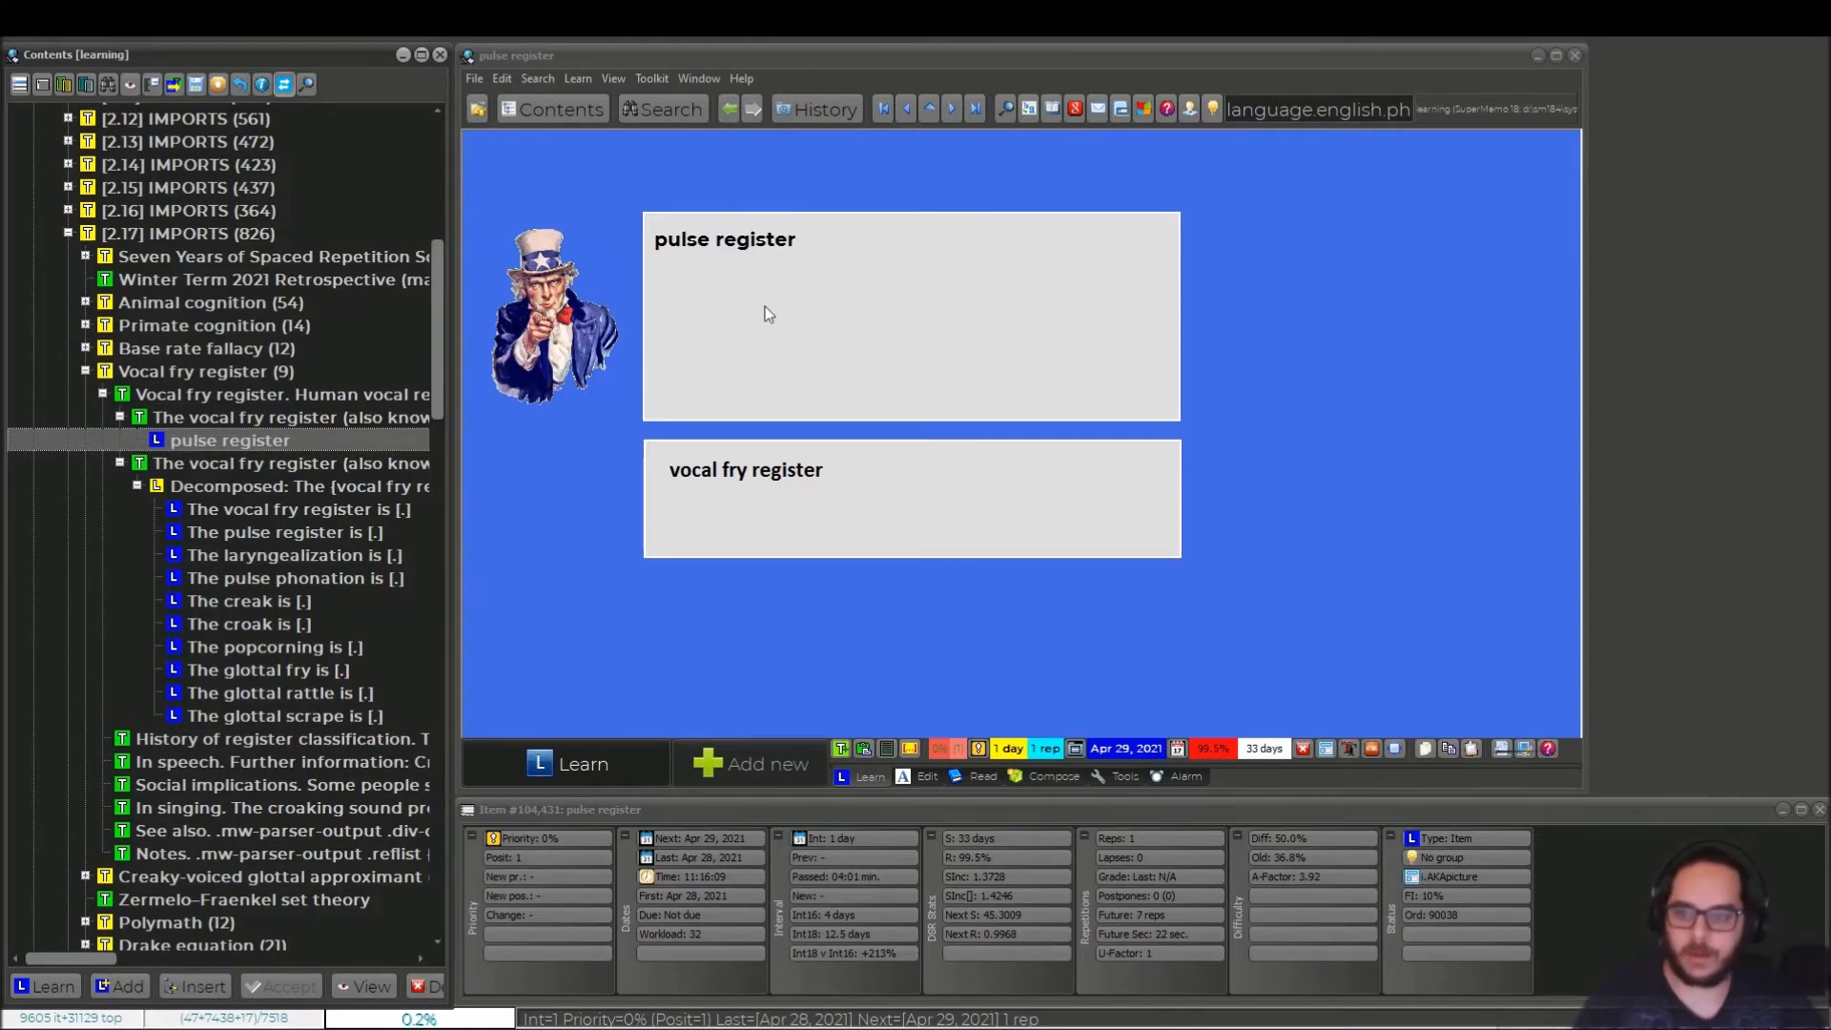
left_click(775, 277)
left_click_drag(832, 255, 564, 208)
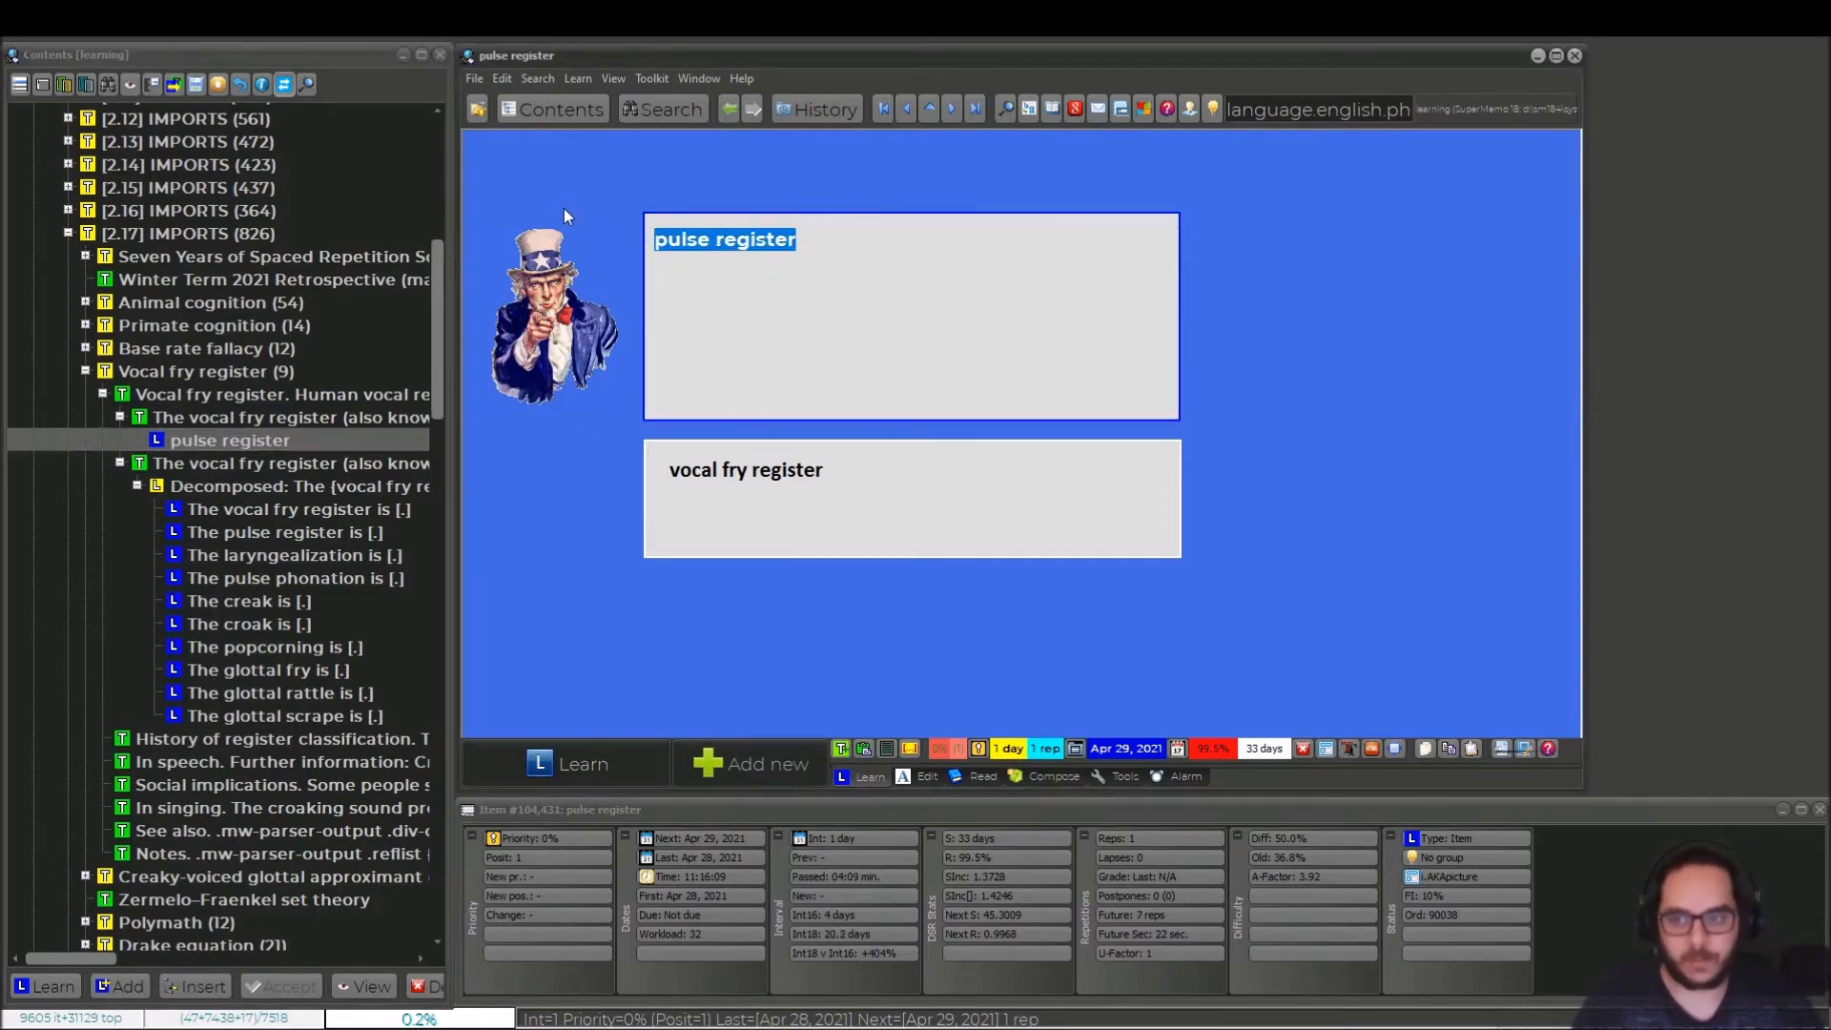
left_click(866, 467)
left_click_drag(866, 466, 607, 465)
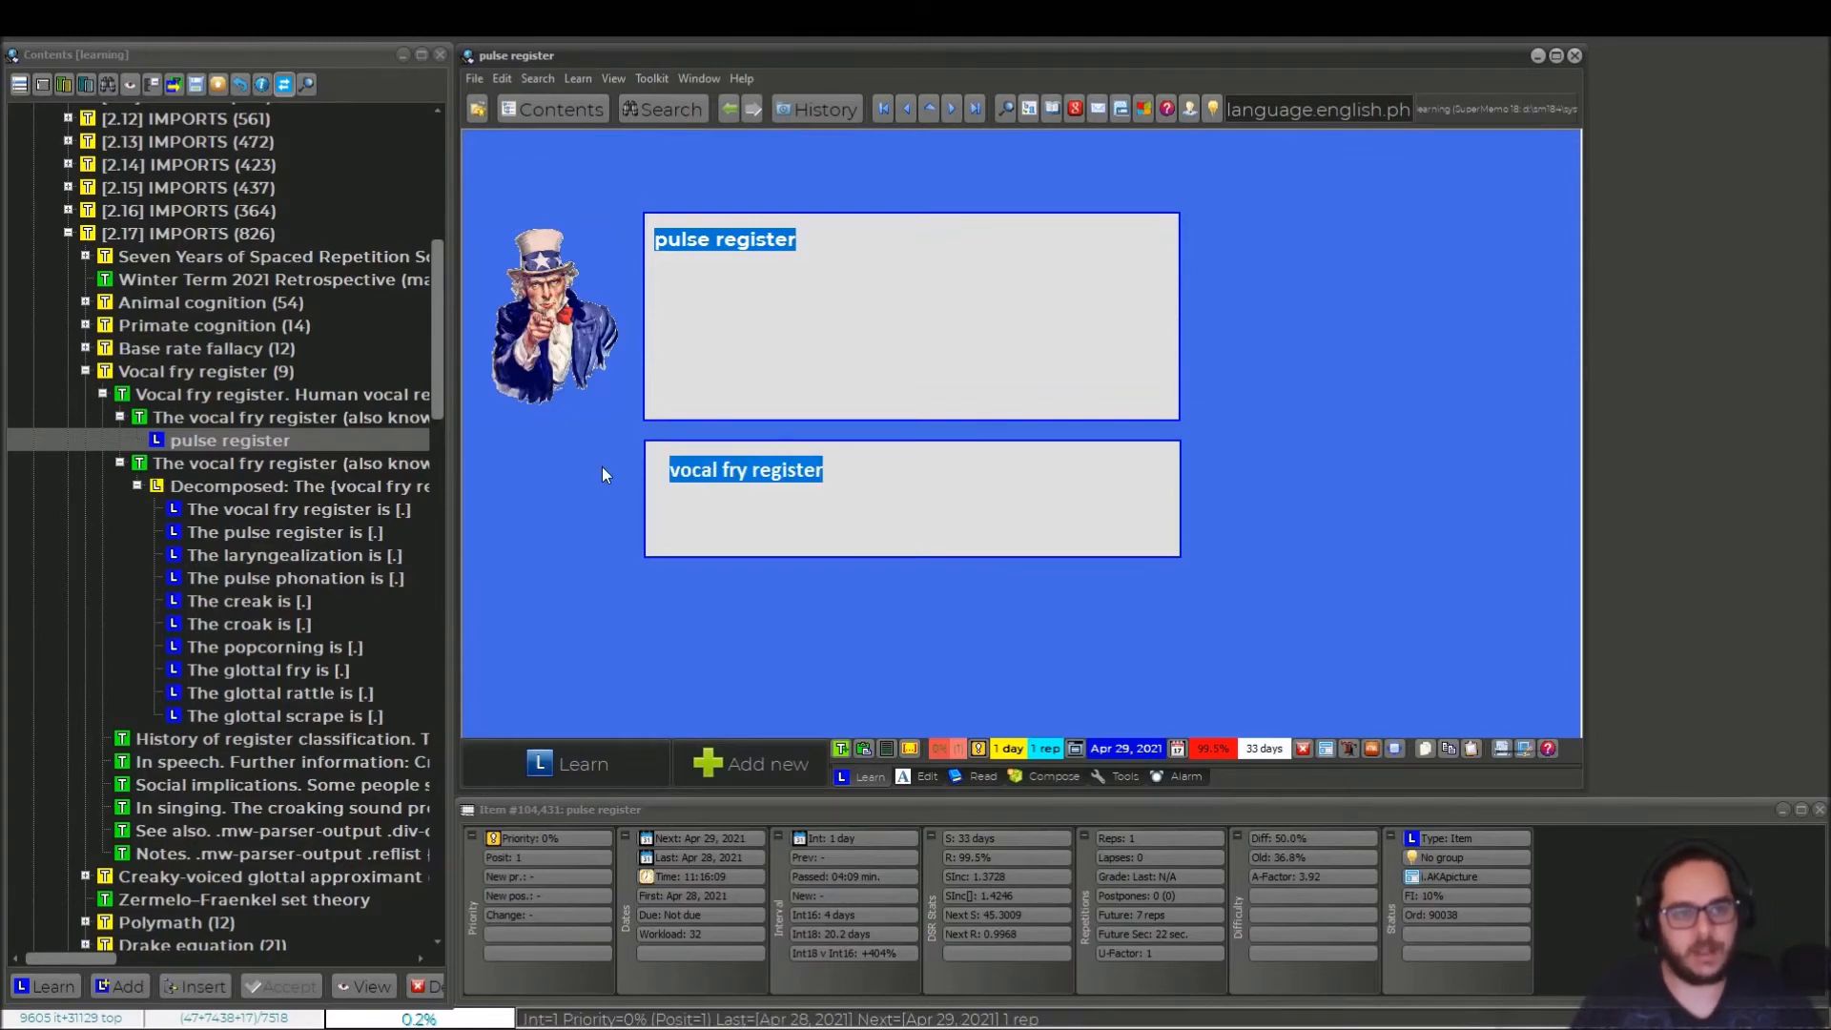
left_click(848, 469)
left_click_drag(847, 469, 624, 462)
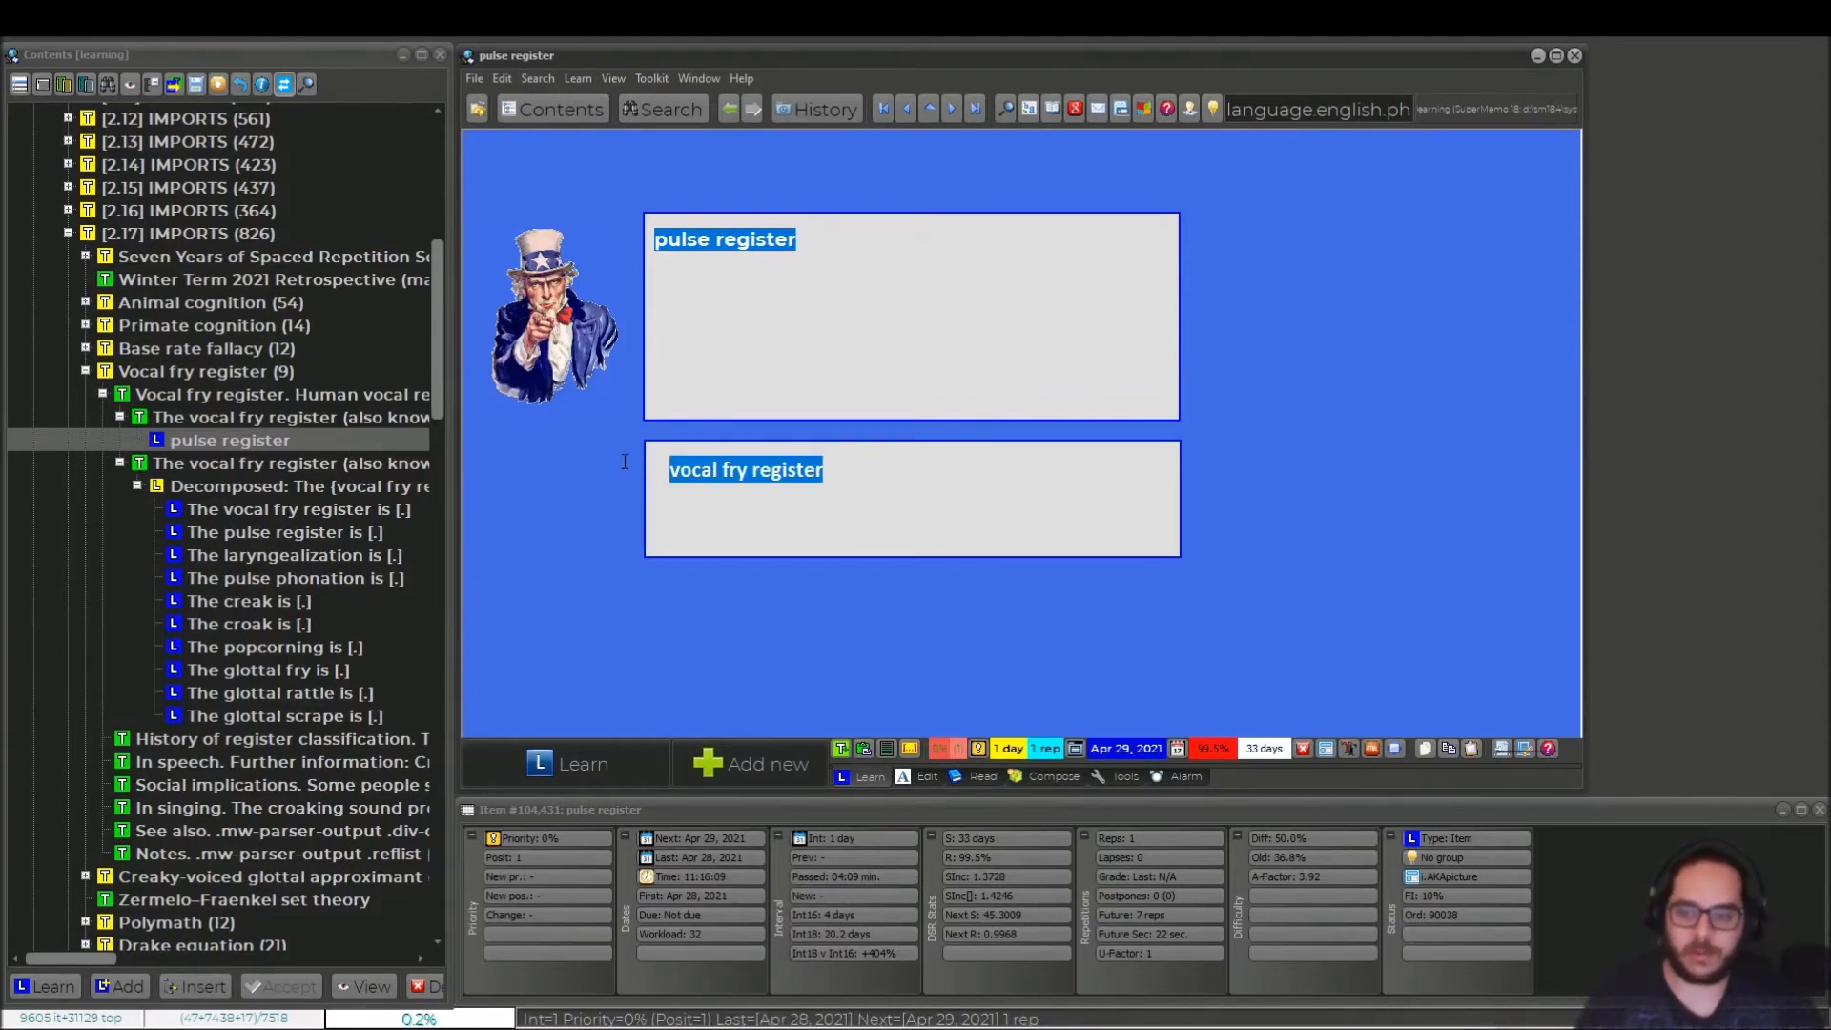
left_click(858, 482)
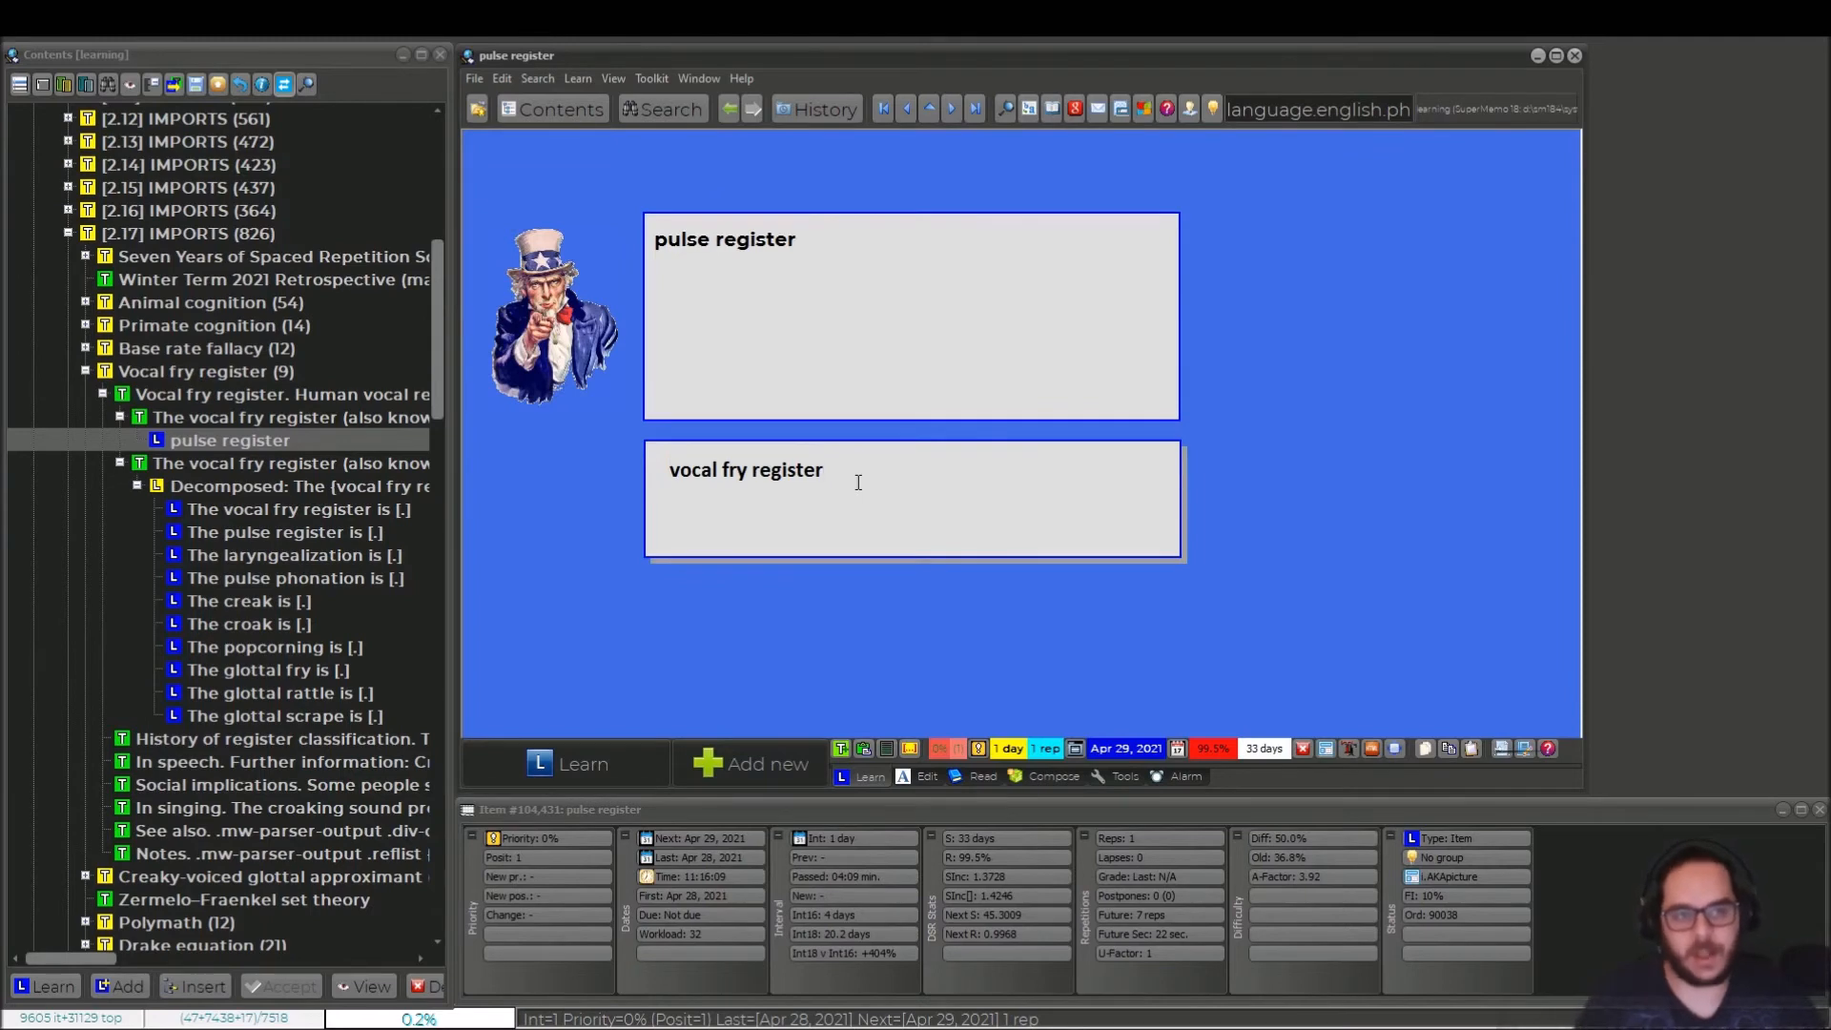
left_click(830, 299)
left_click_drag(806, 240, 678, 221)
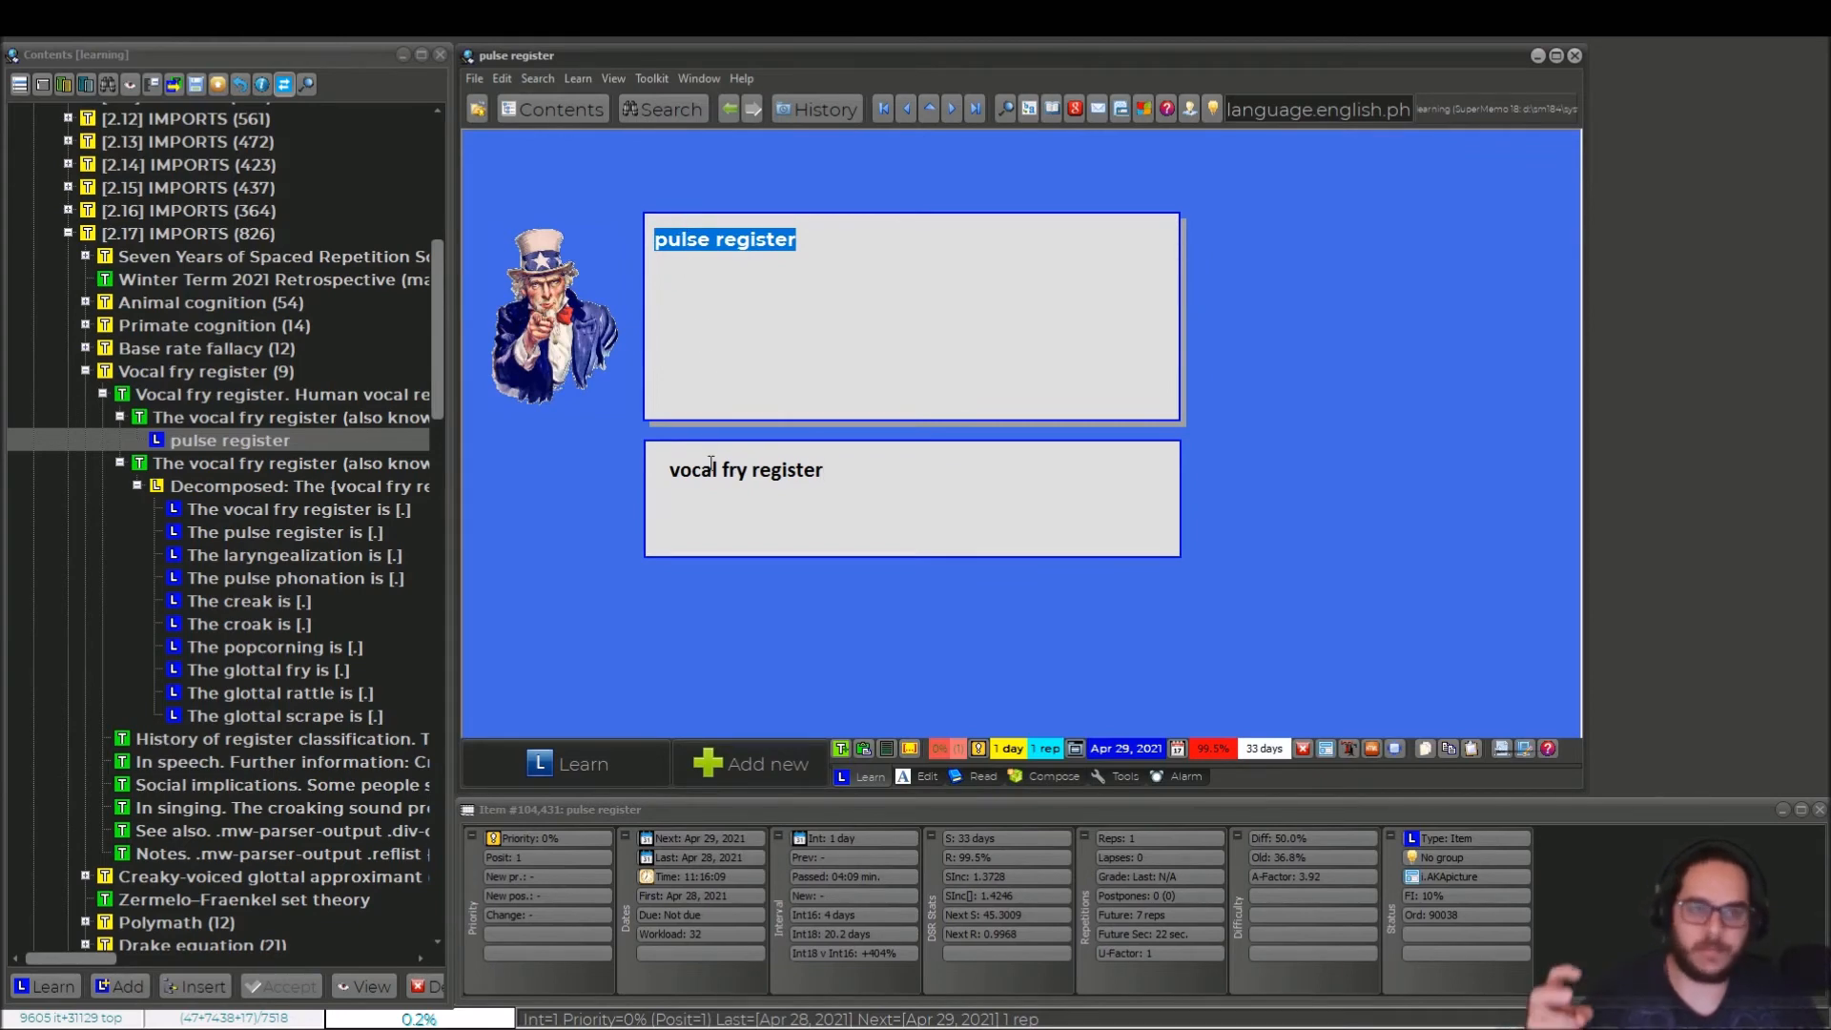
left_click(859, 470)
left_click_drag(858, 470, 627, 461)
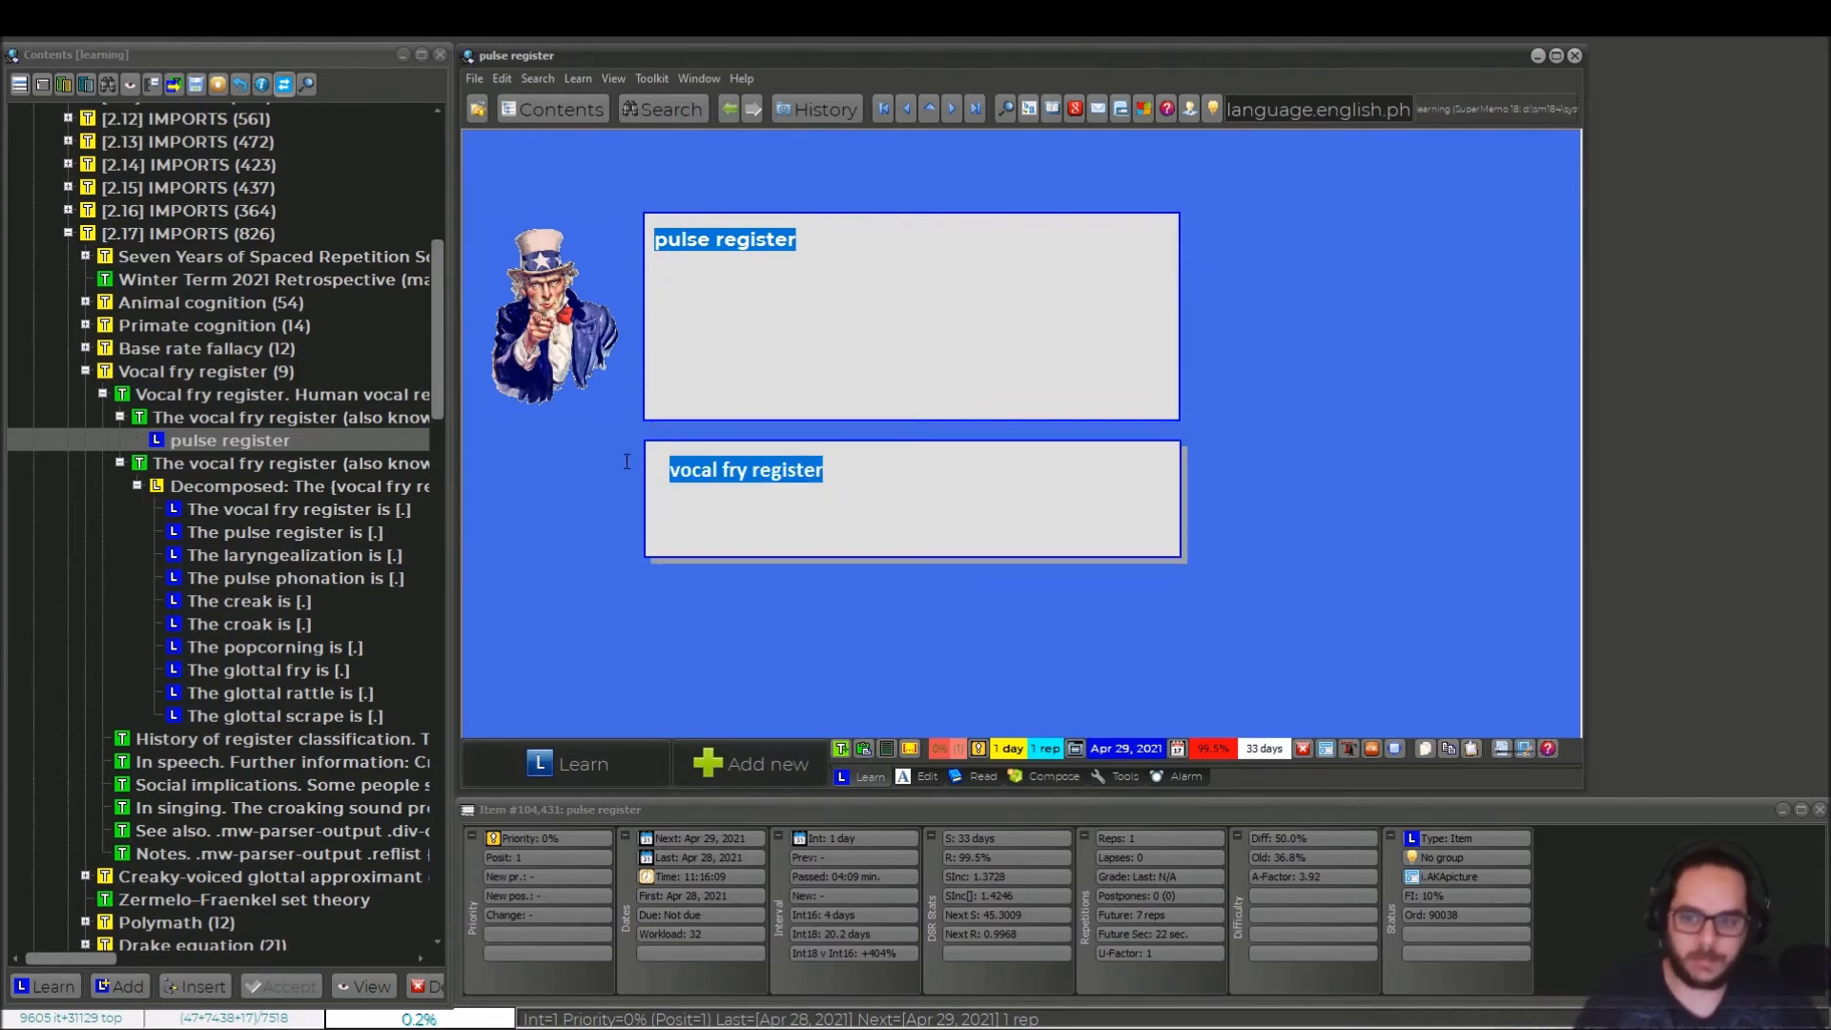
- Review the wording of the decomposed definition items, from "The pulse register is" to "The glottal fry is"
left_click(210, 530)
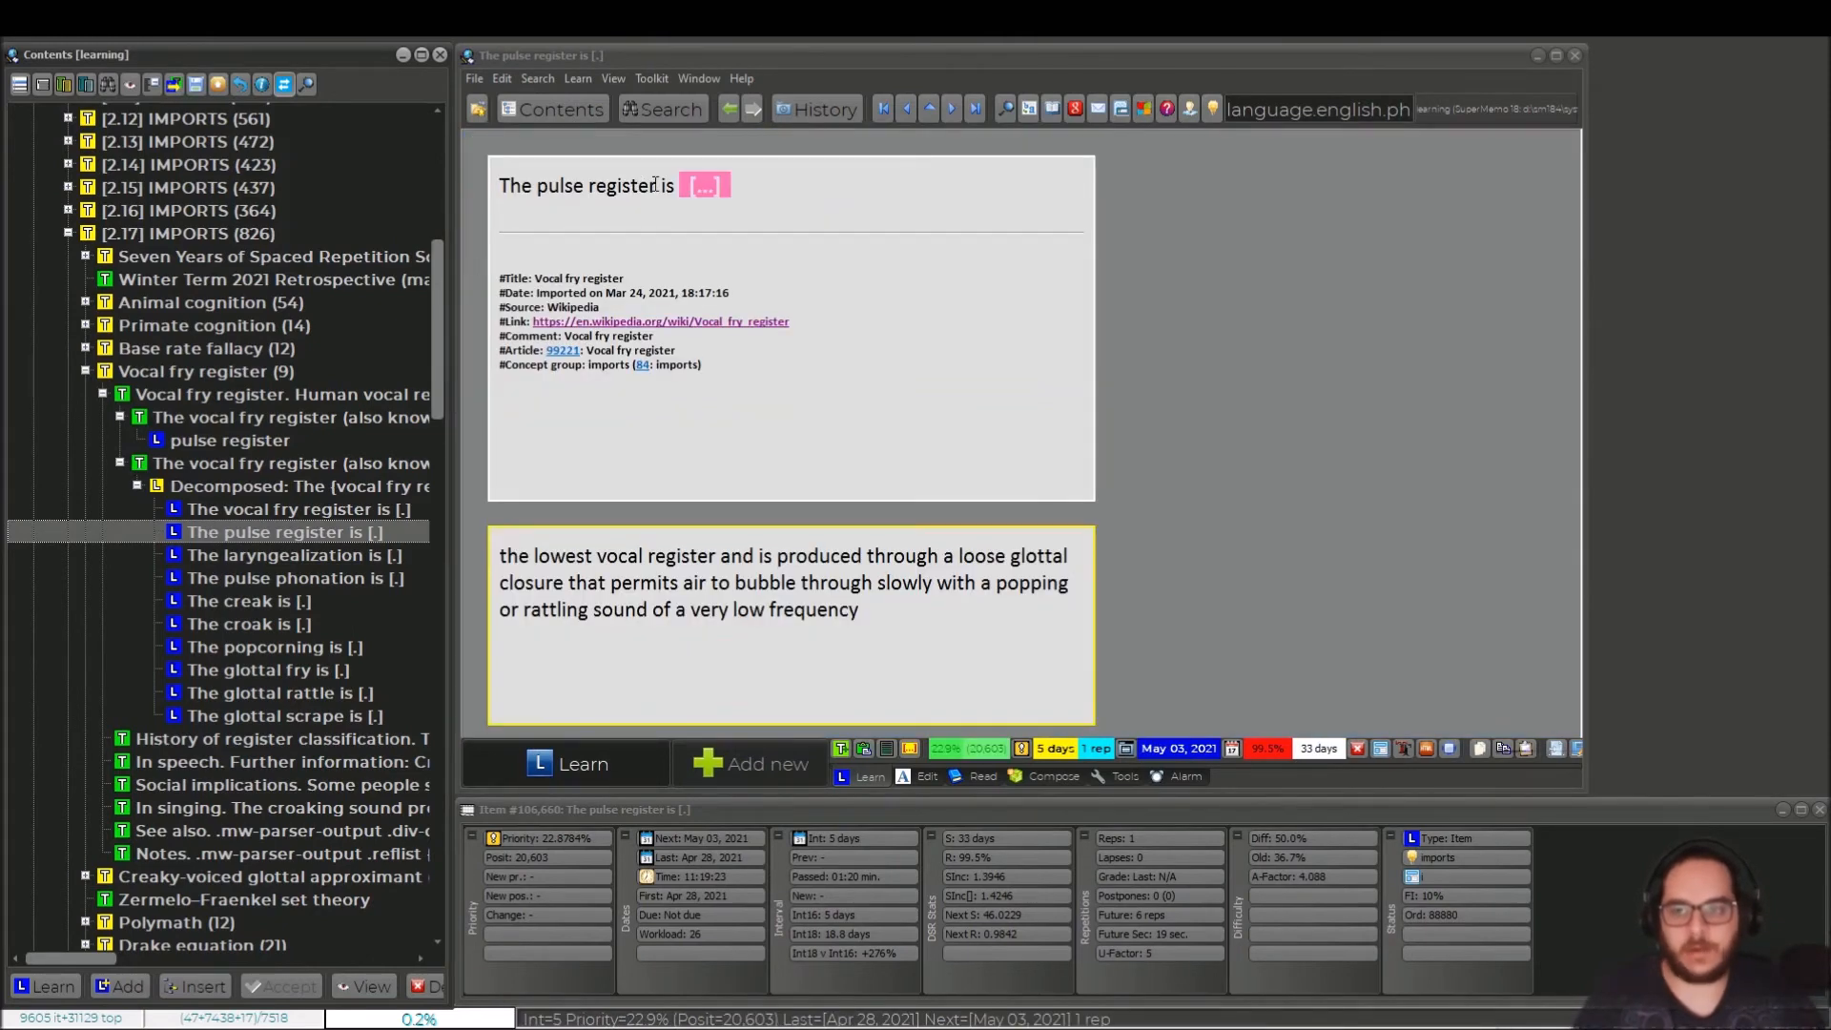
left_click_drag(654, 185, 556, 185)
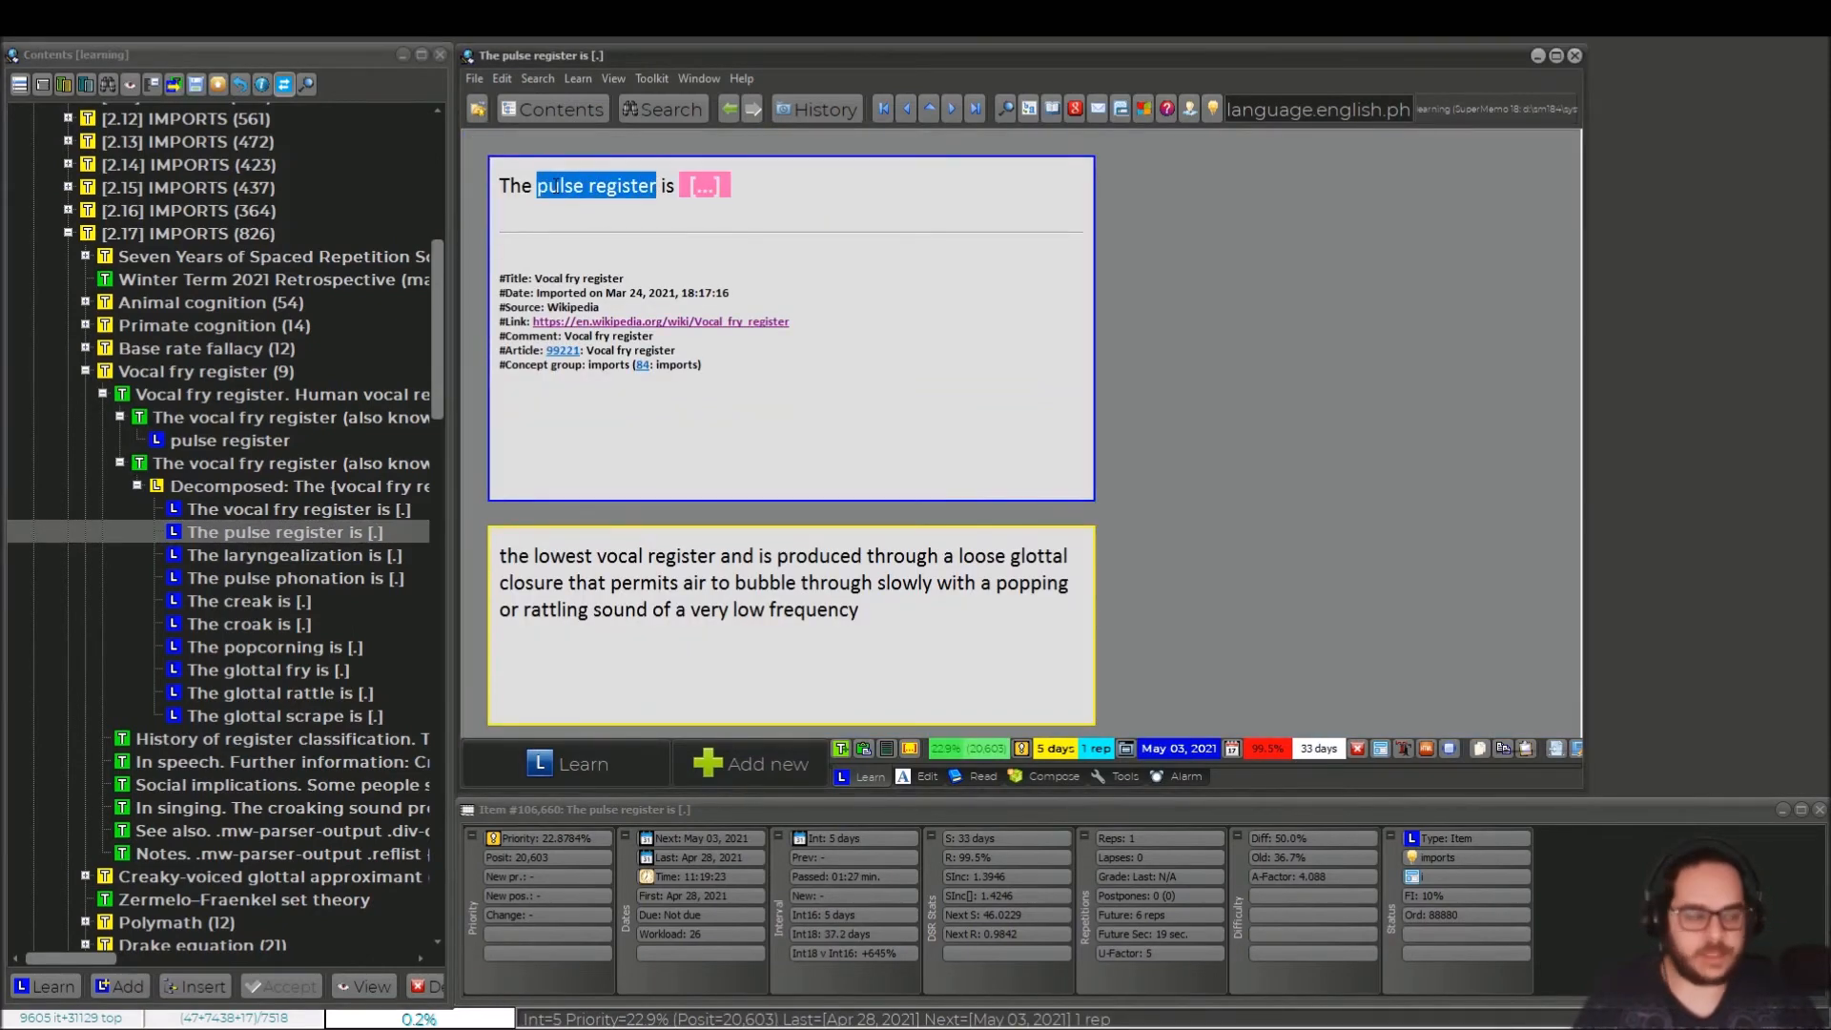
left_click(592, 187)
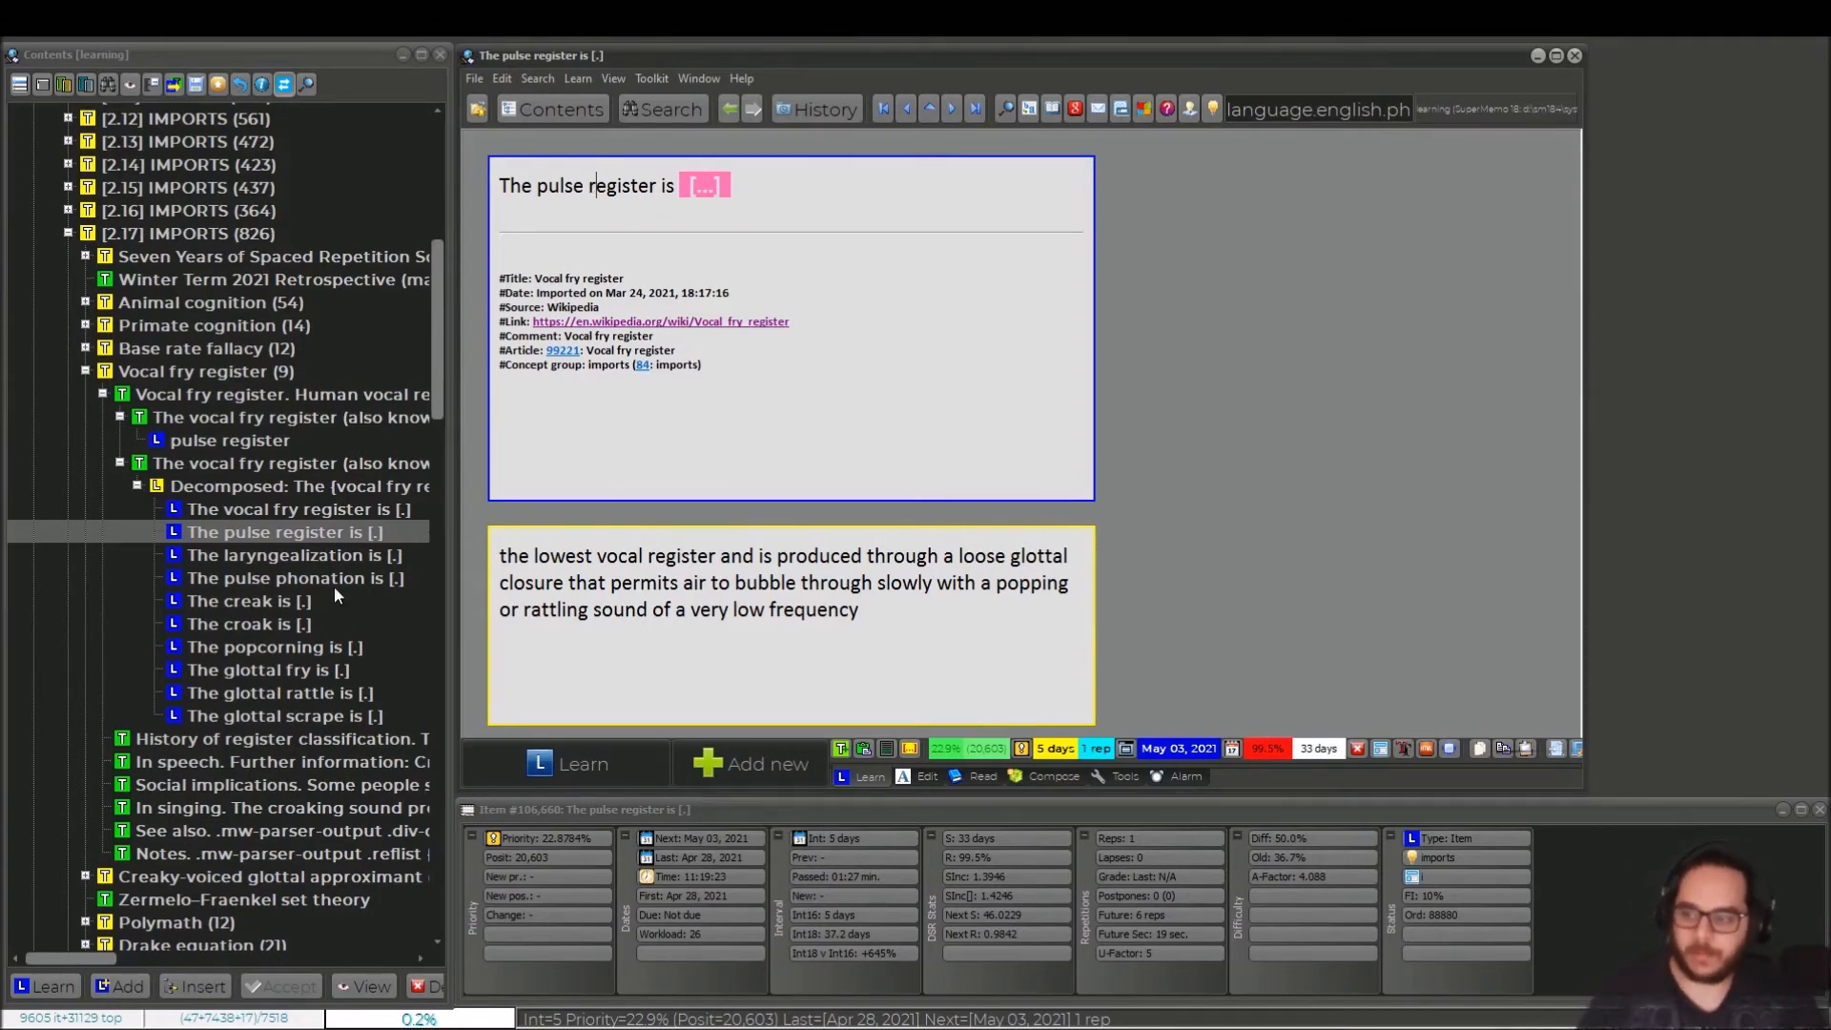
left_click(266, 555)
left_click(266, 580)
left_click(255, 603)
left_click(250, 648)
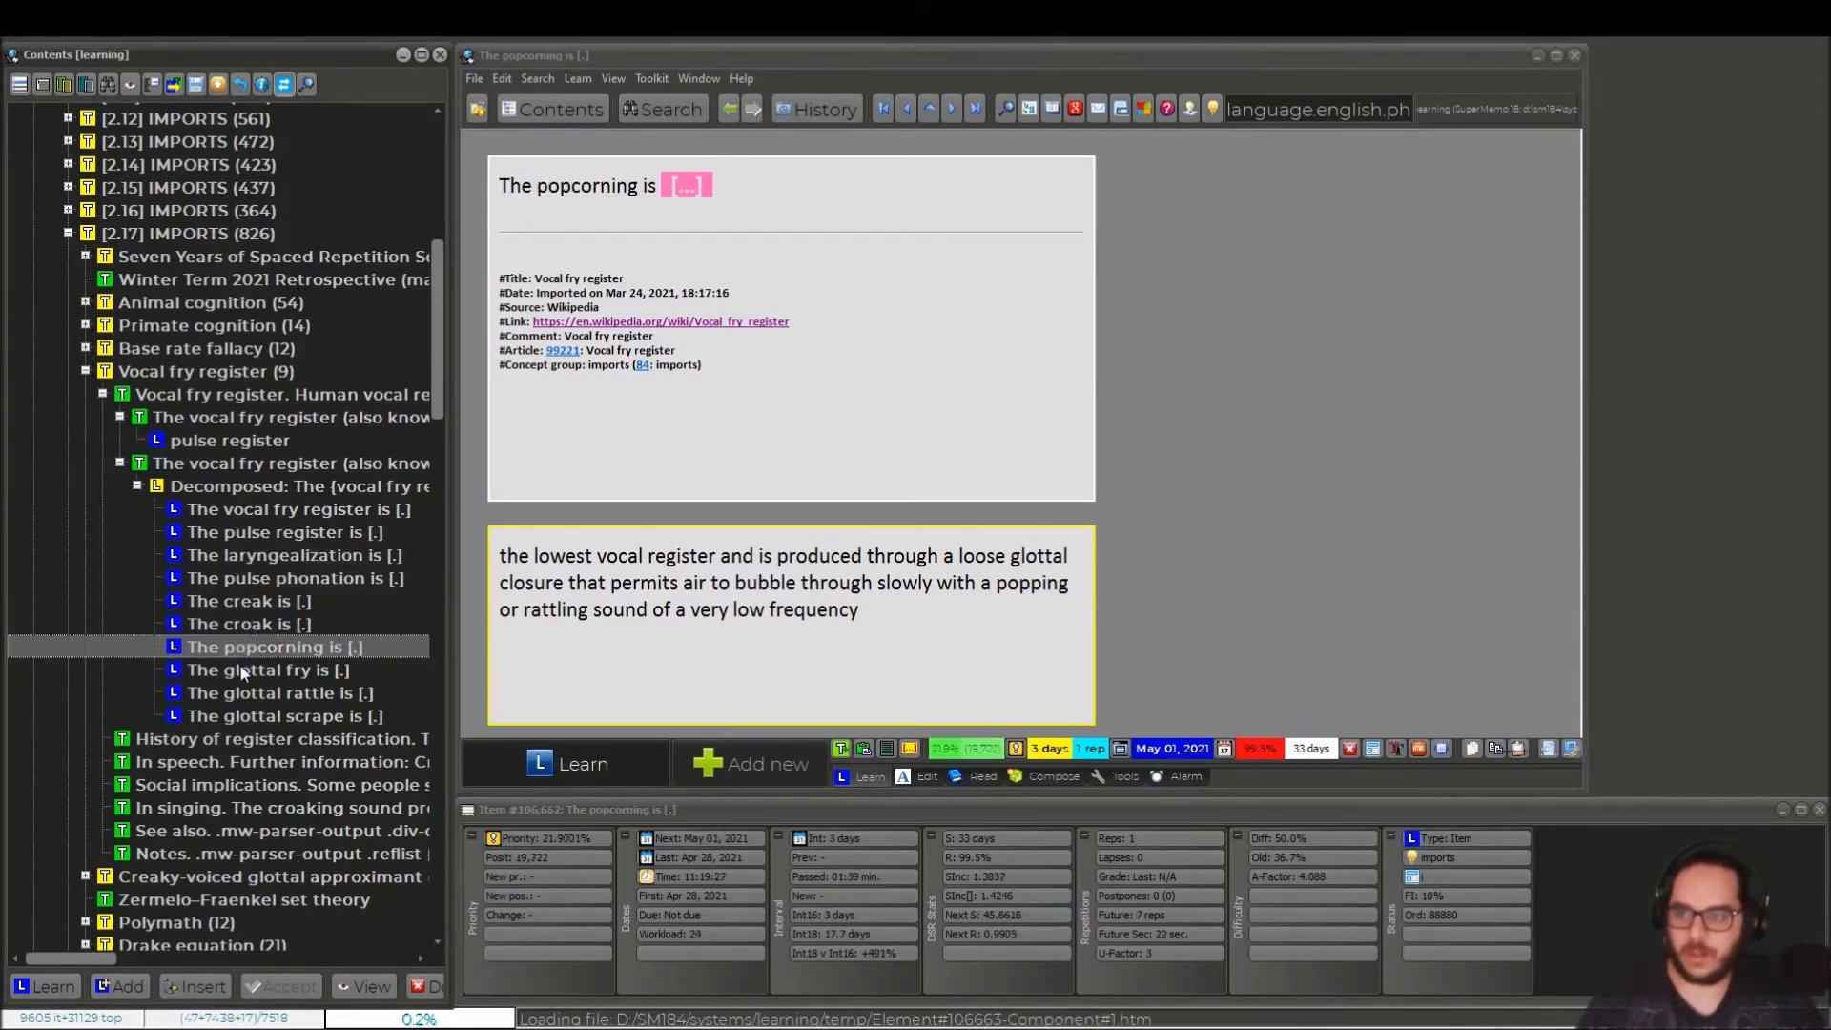
left_click(241, 671)
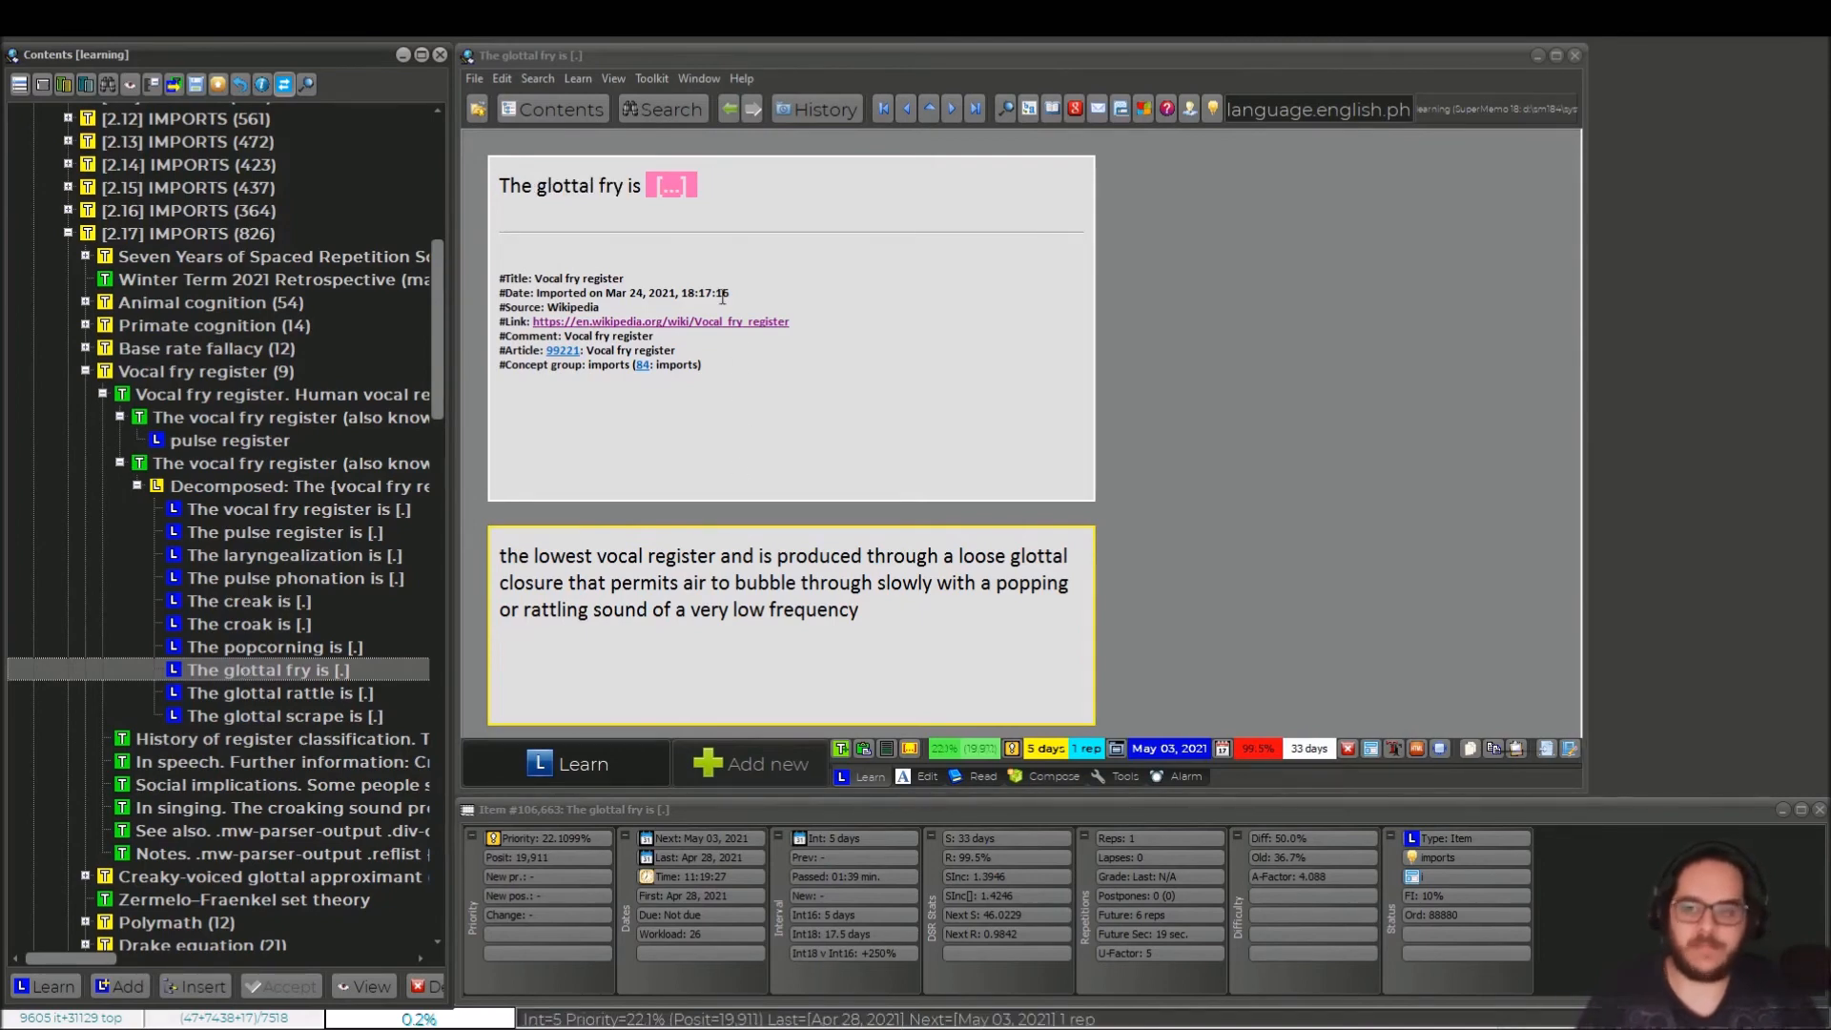
- Check the title reference in the glottal fry item and the definition in the glottal rattle item's answer
left_click_drag(535, 278, 671, 288)
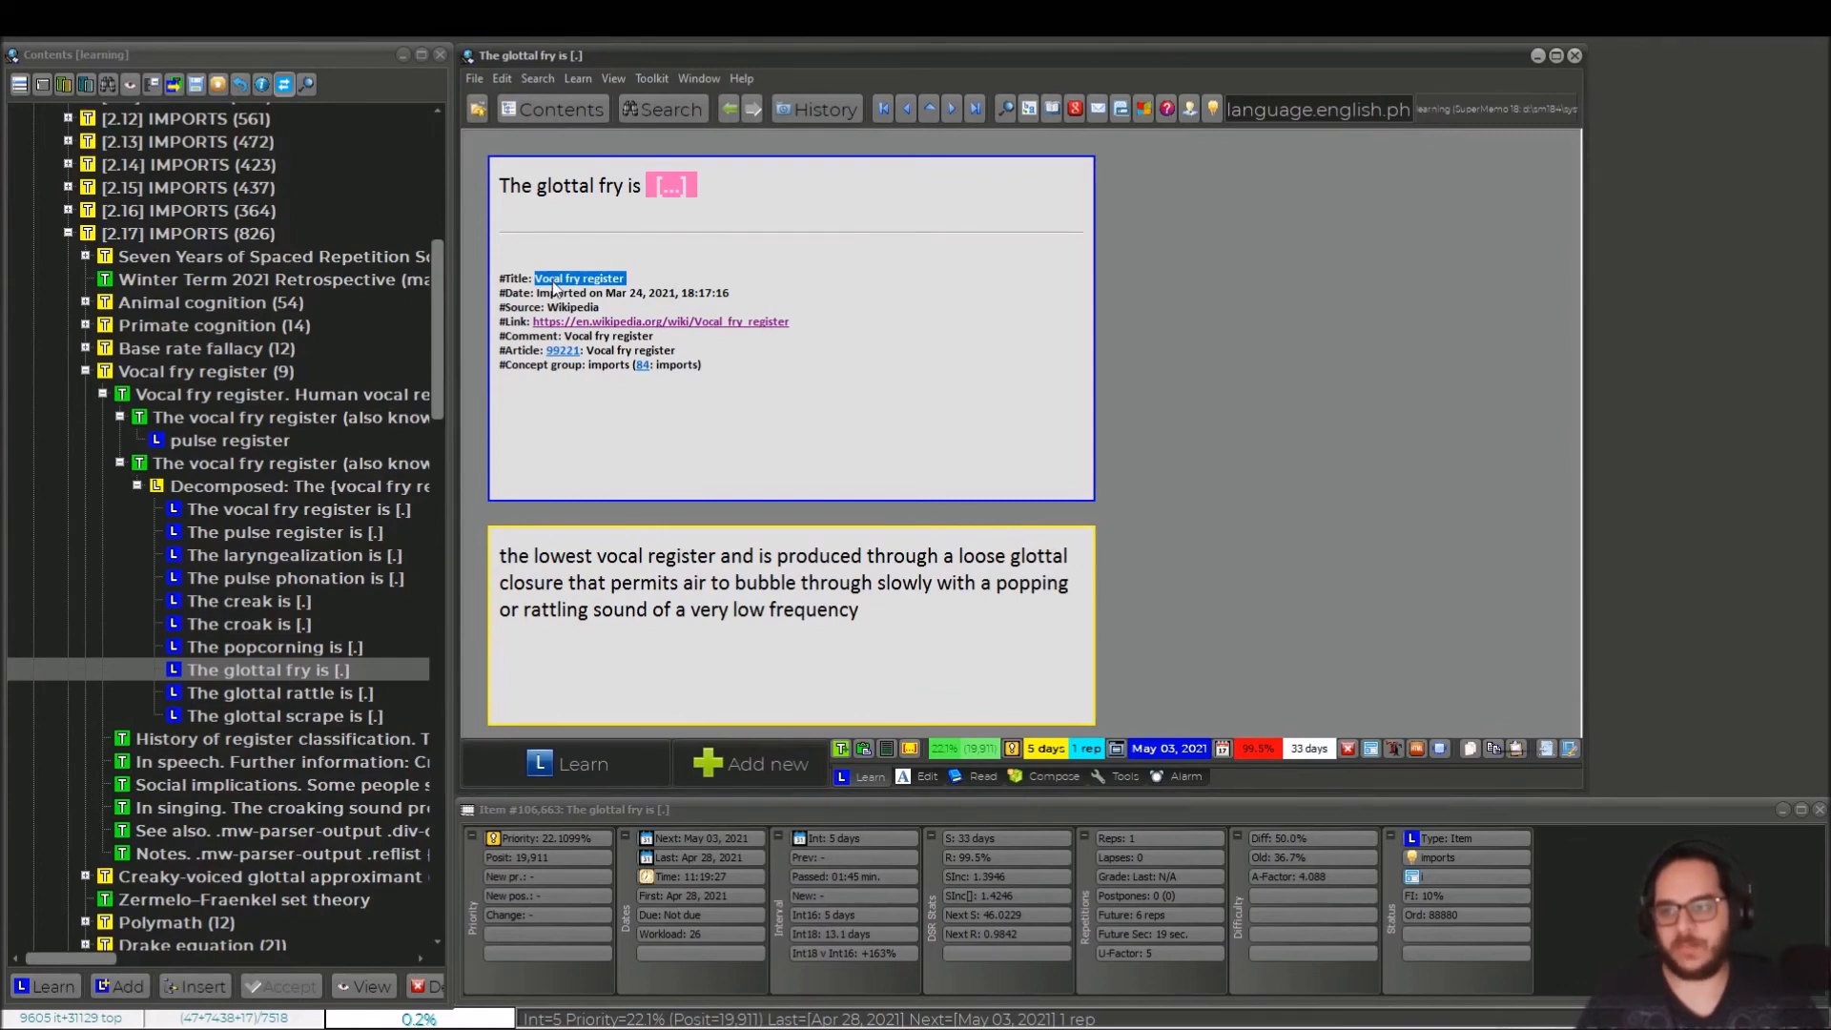
left_click(267, 694)
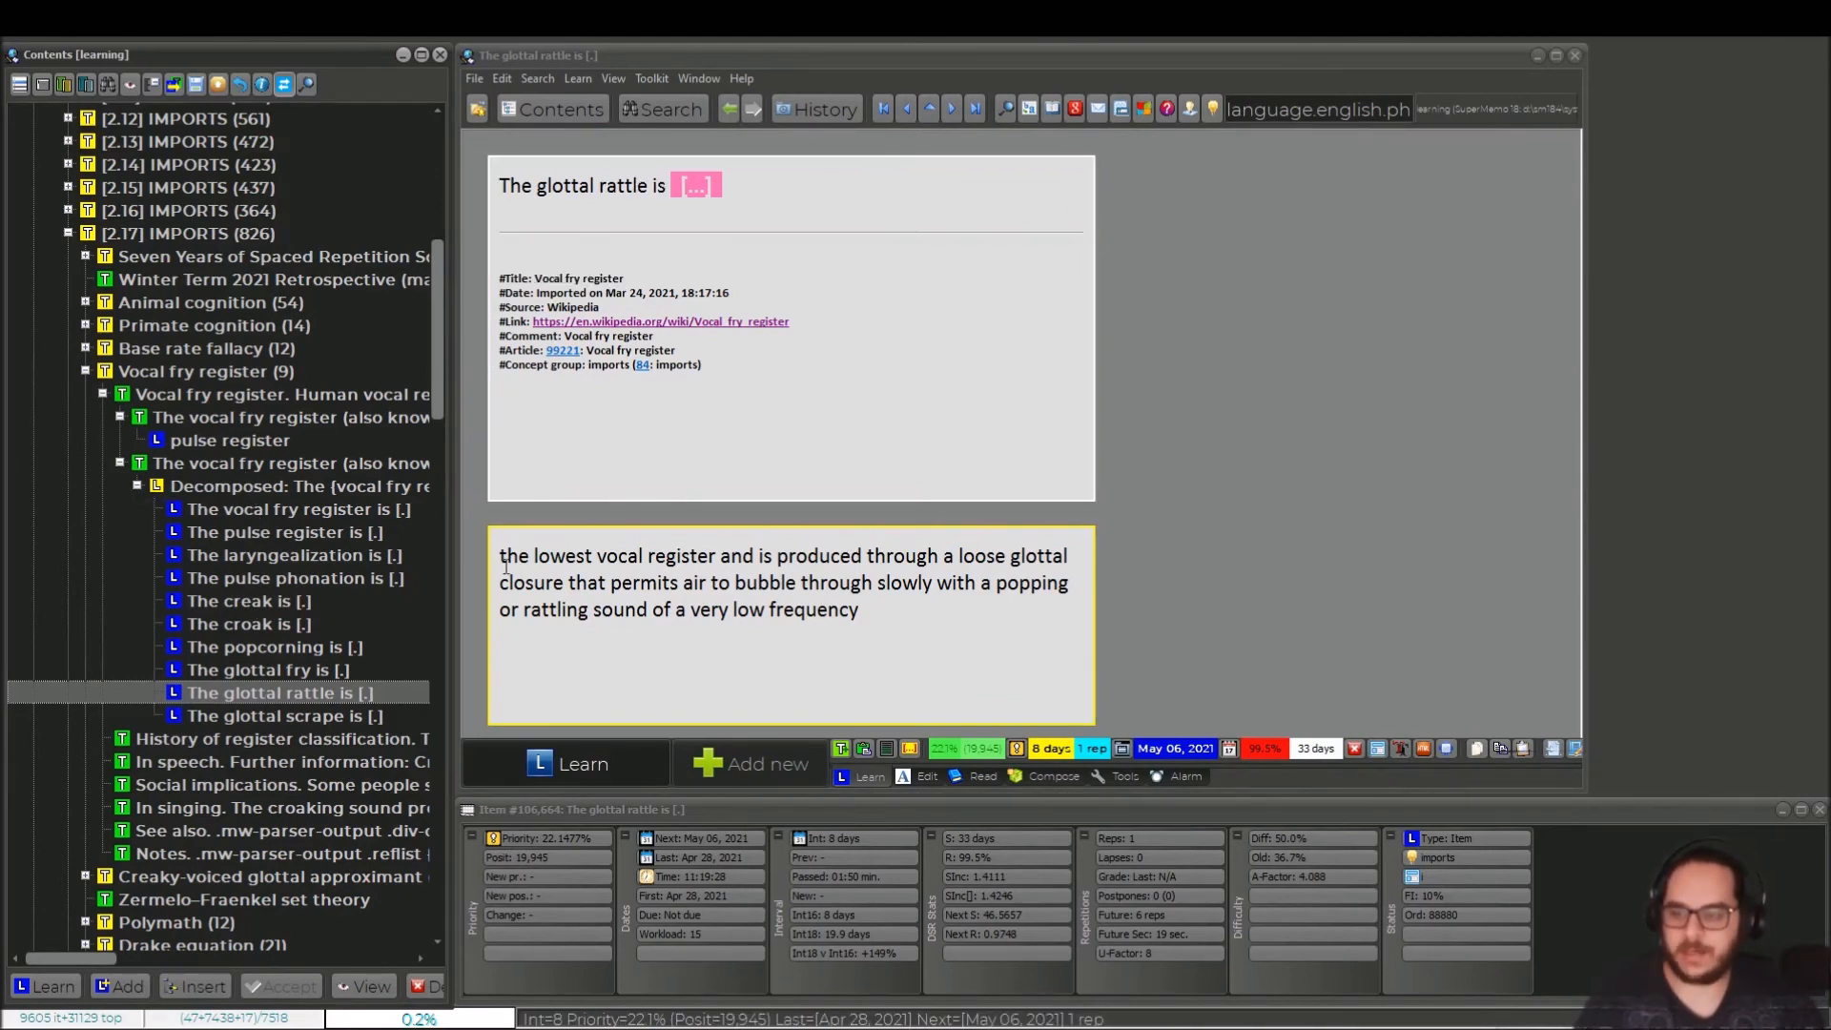
left_click_drag(911, 611, 648, 556)
left_click(906, 177)
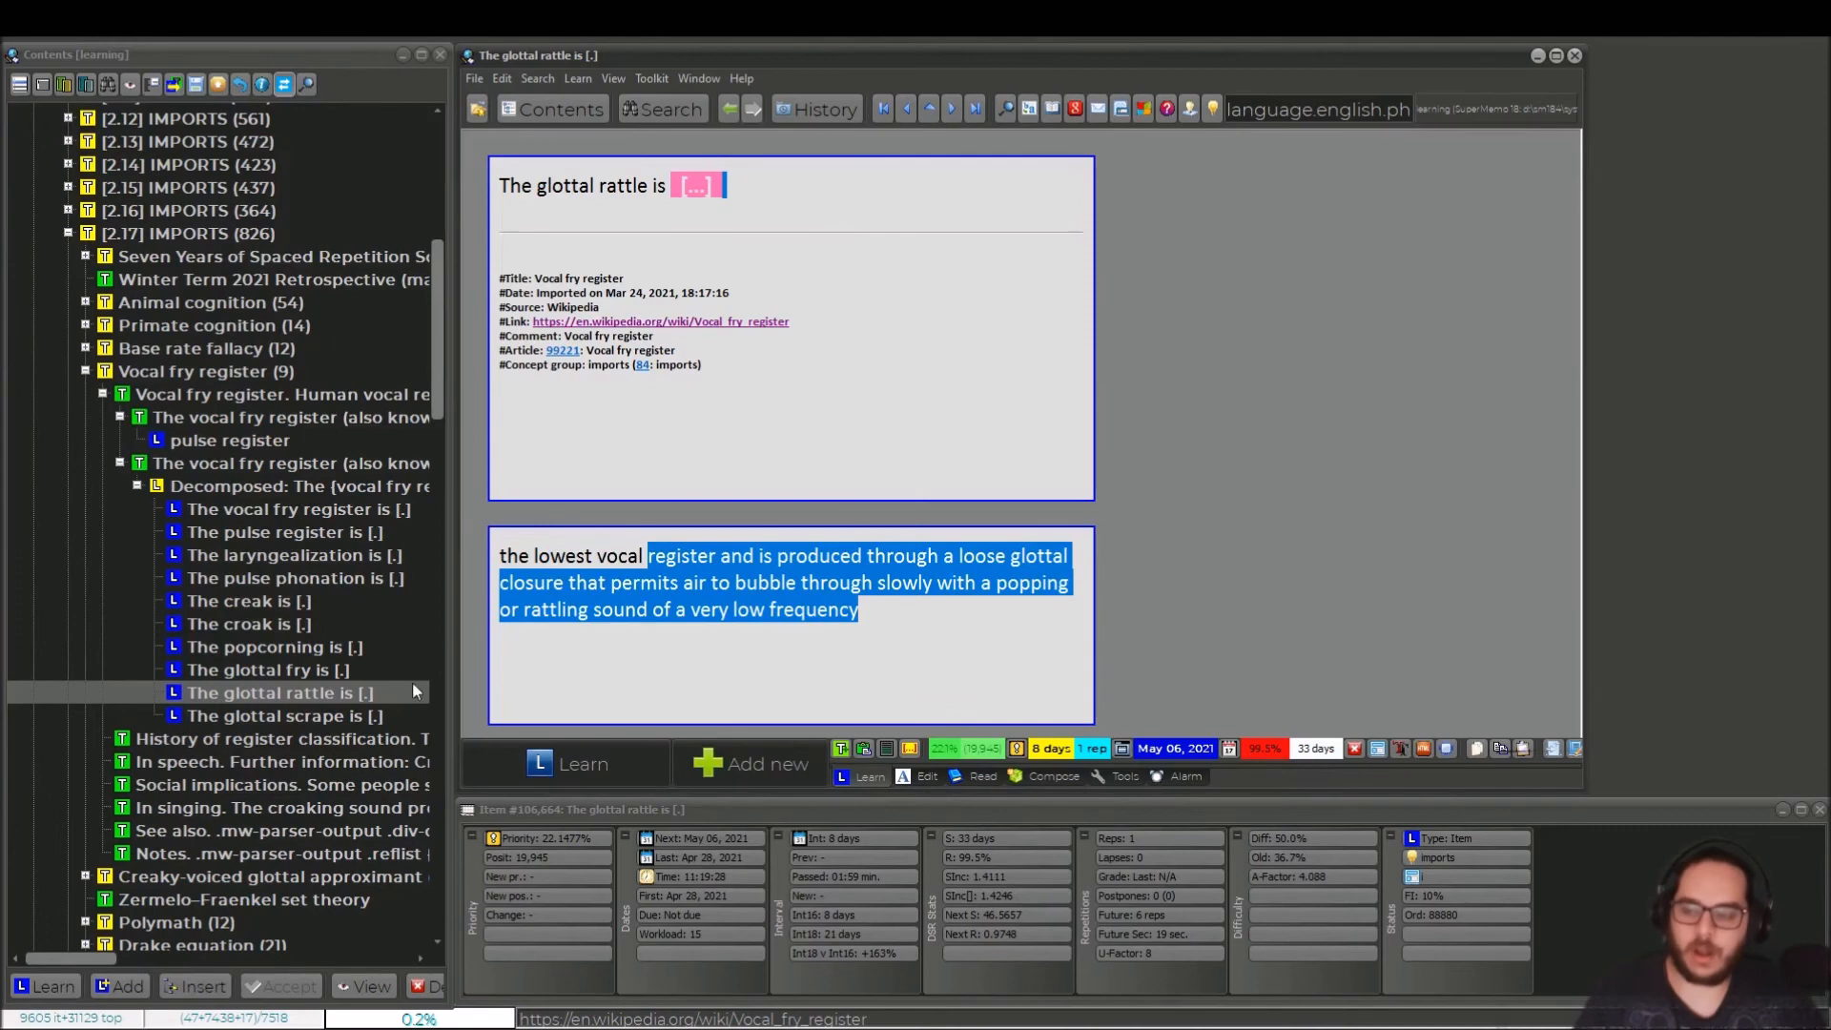
- Go back up through the decomposed items from glottal scrape to pulse register, and reopen the also-known-as "pulse register" item
left_click(334, 716)
left_click(318, 694)
left_click(310, 671)
left_click(301, 647)
left_click(287, 601)
left_click(294, 532)
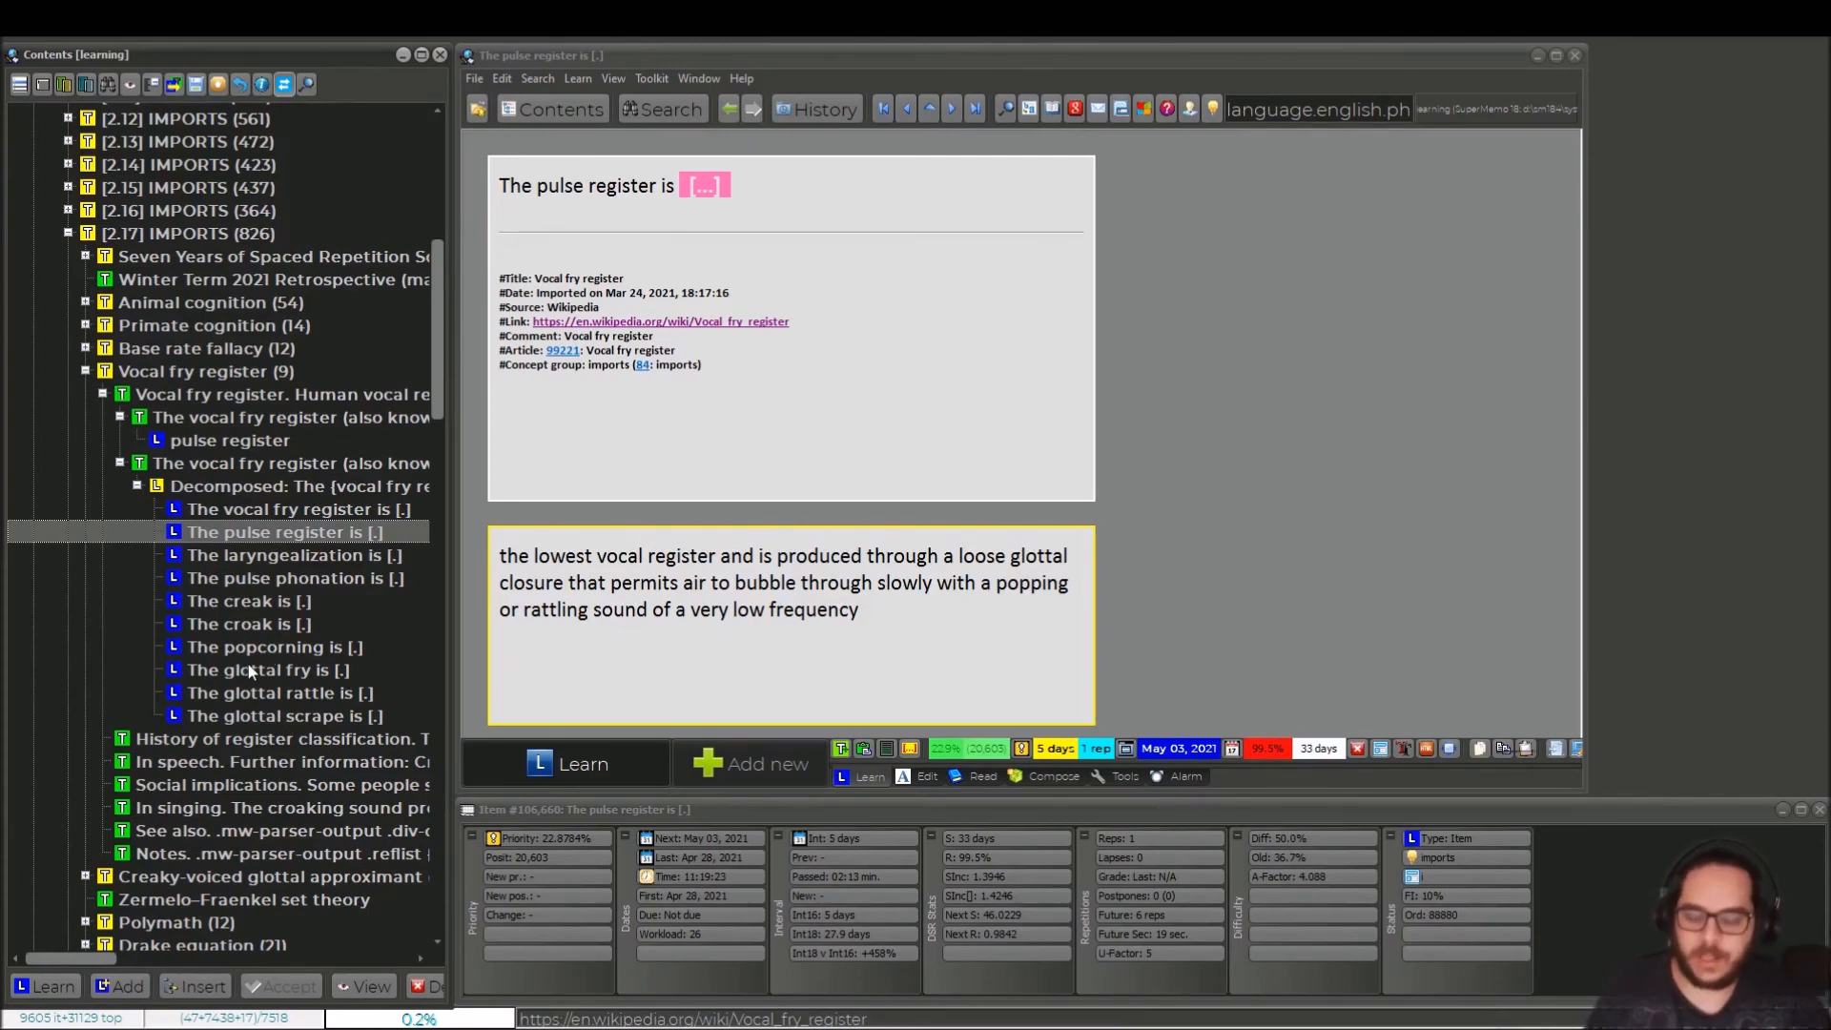
left_click(220, 440)
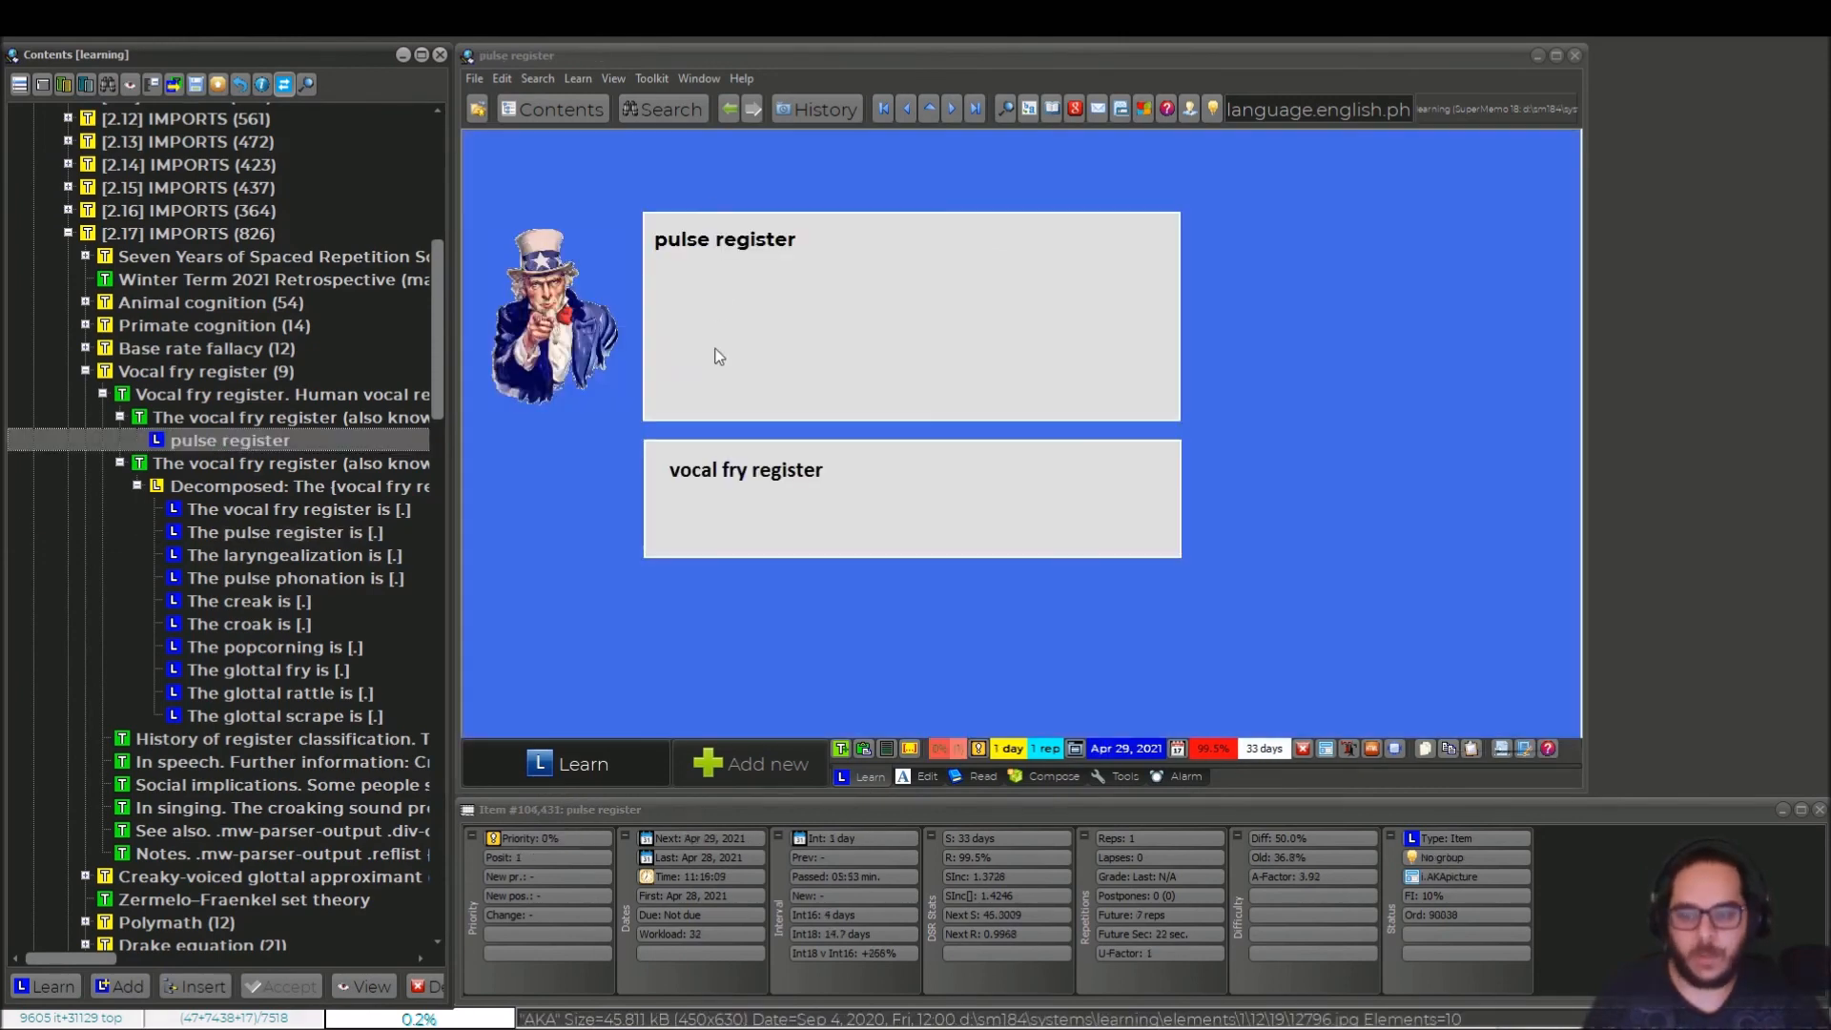